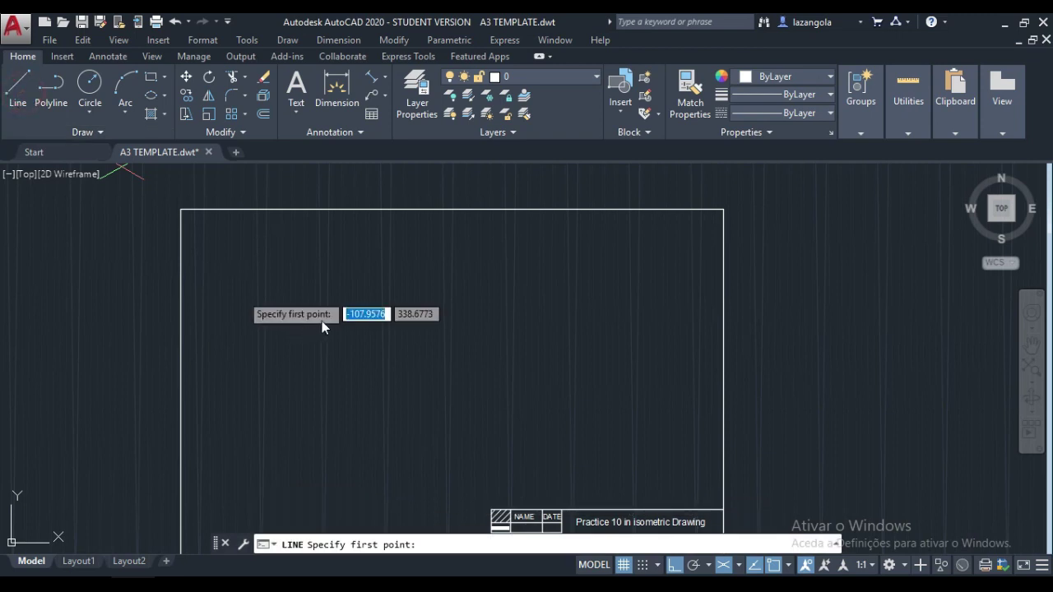
# - Start a line in the upper part of the sheet with segments of 12 at 150° and 50 at 30°
pyautogui.click(373, 318)
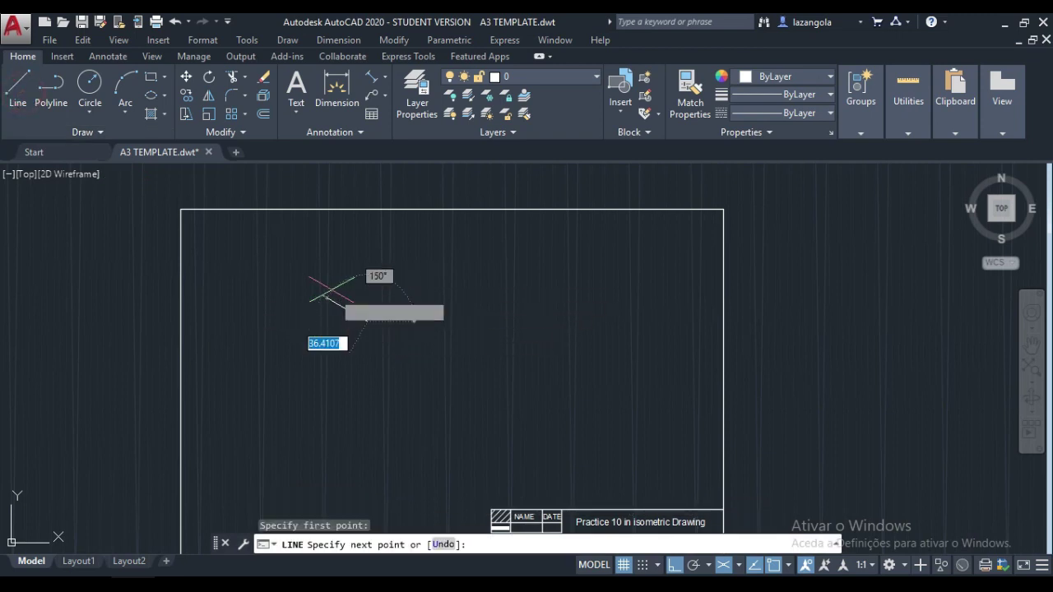
pyautogui.write('12')
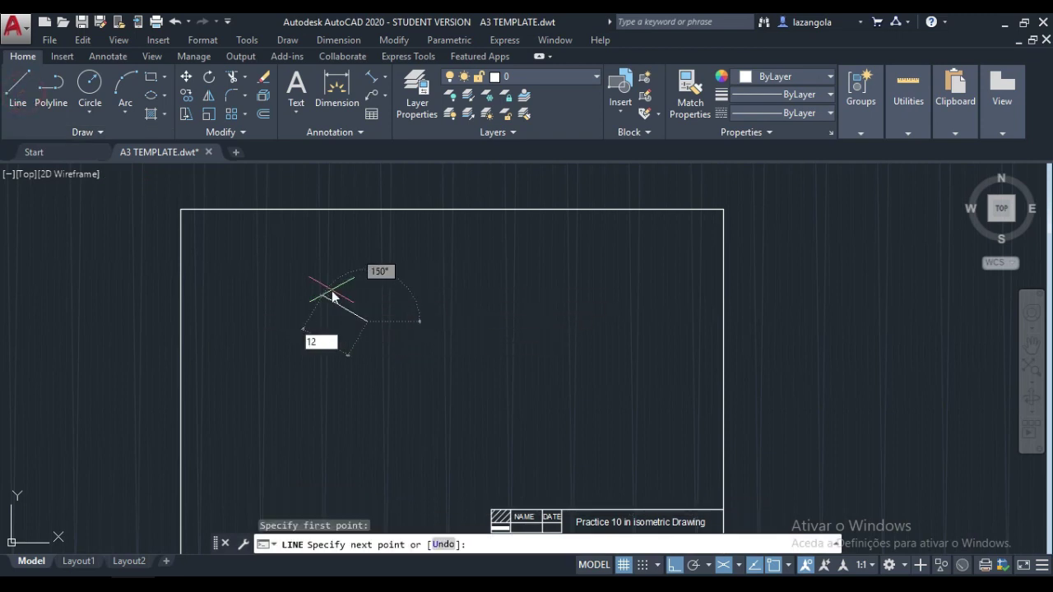
pyautogui.press('Return')
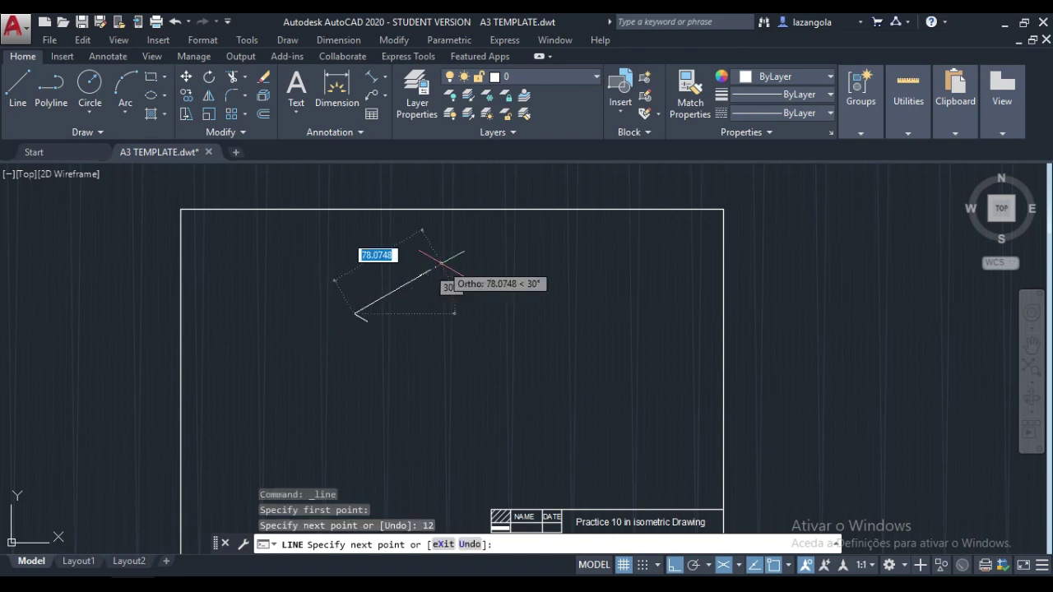
pyautogui.write('5')
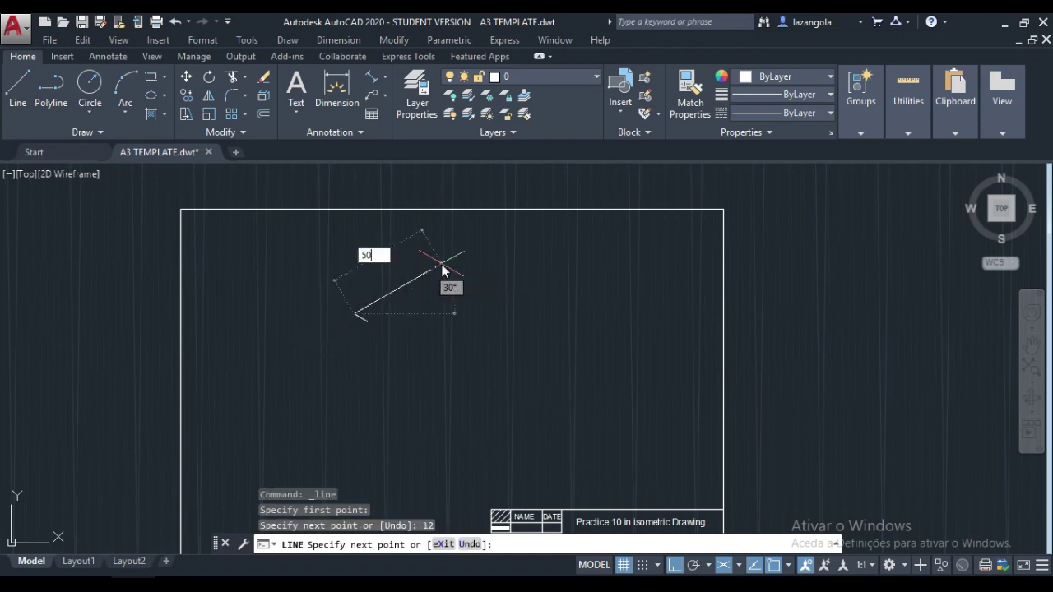
pyautogui.write('0')
pyautogui.press('Return')
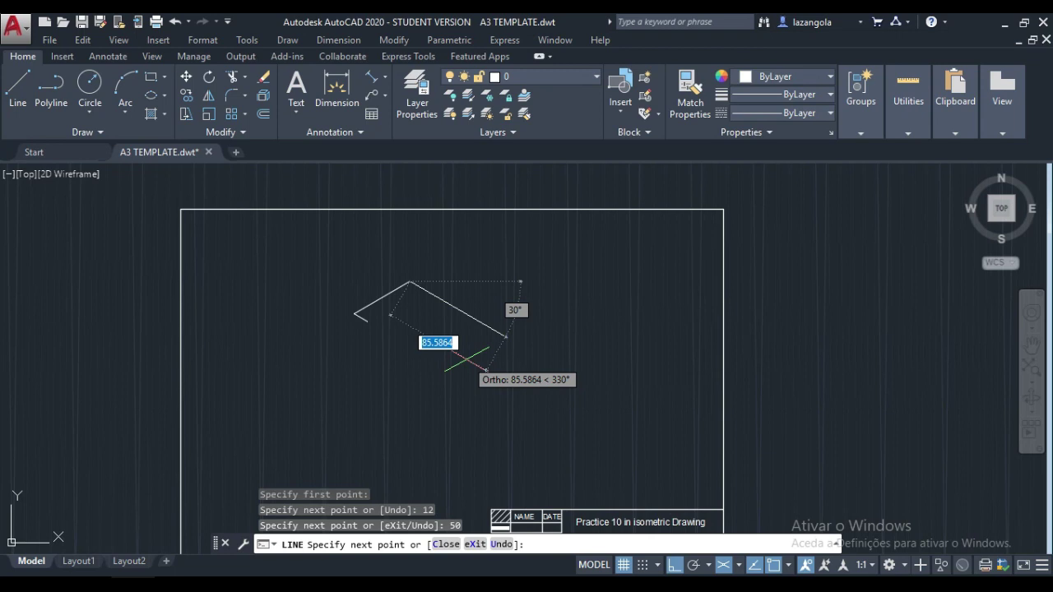
# - Continue the open outline with segments of 60 at 330°, 50 at 210° and 12 at 150°, and end the line
pyautogui.write('6')
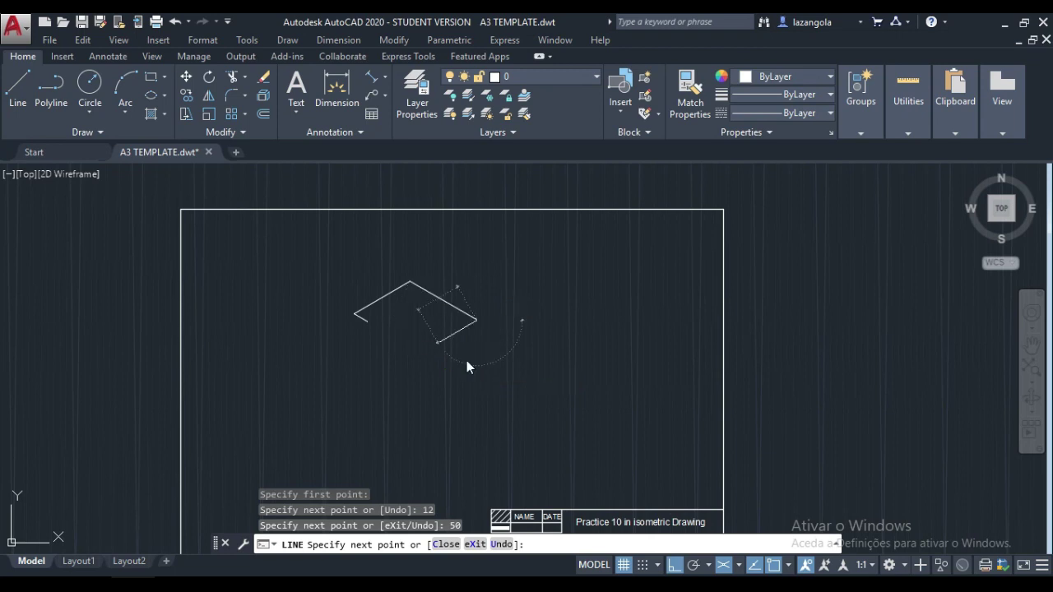
pyautogui.press('Return')
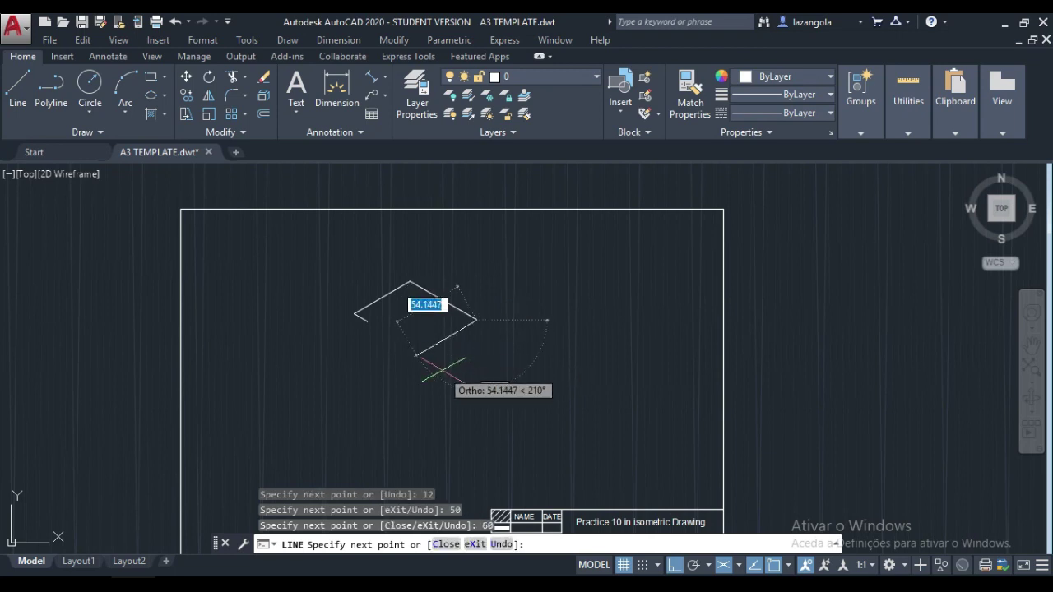
pyautogui.write('50')
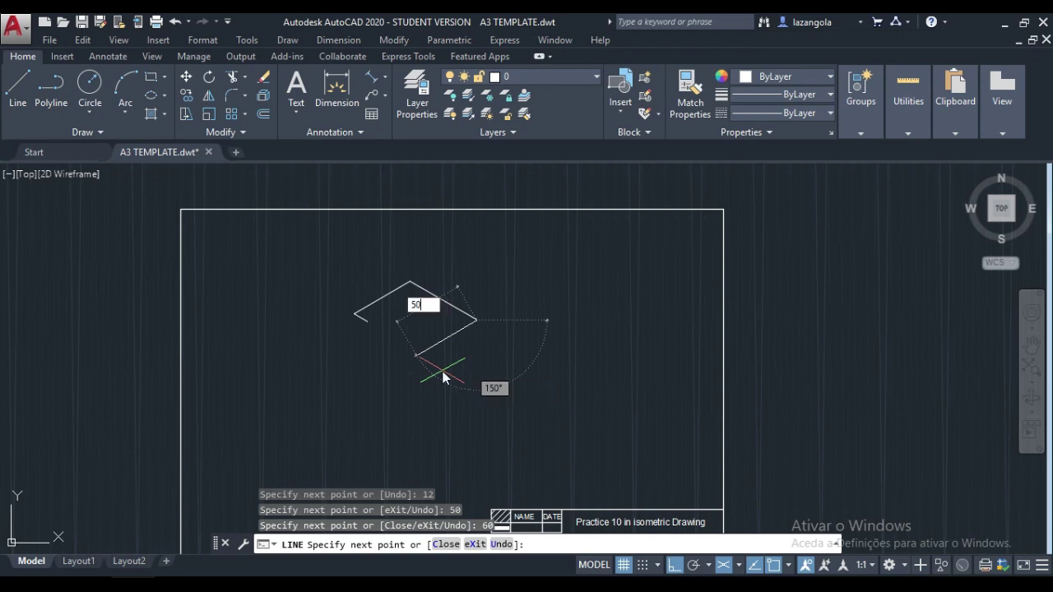
pyautogui.press('Return')
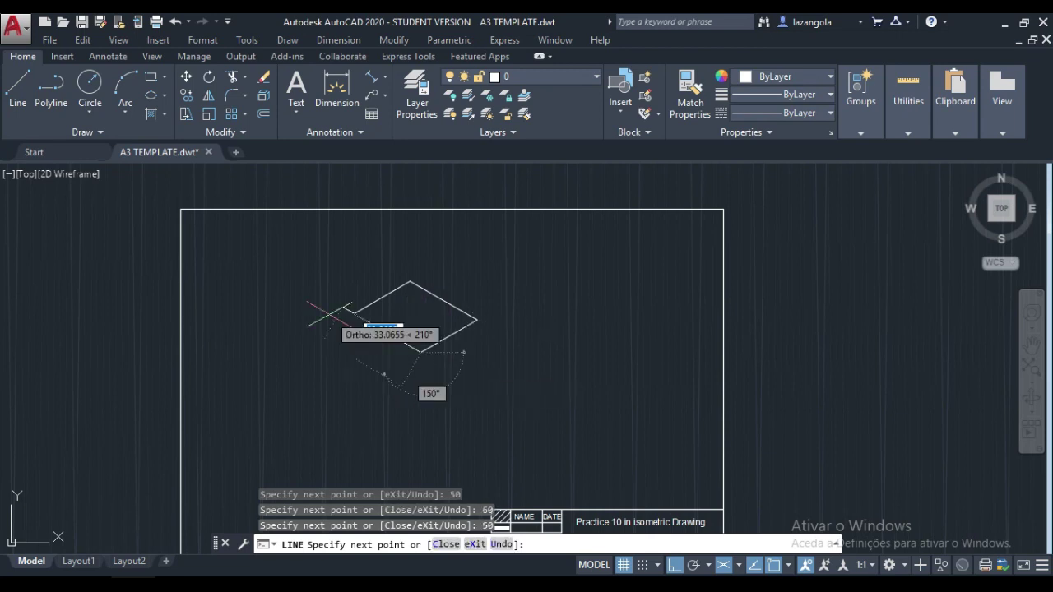
pyautogui.write('12')
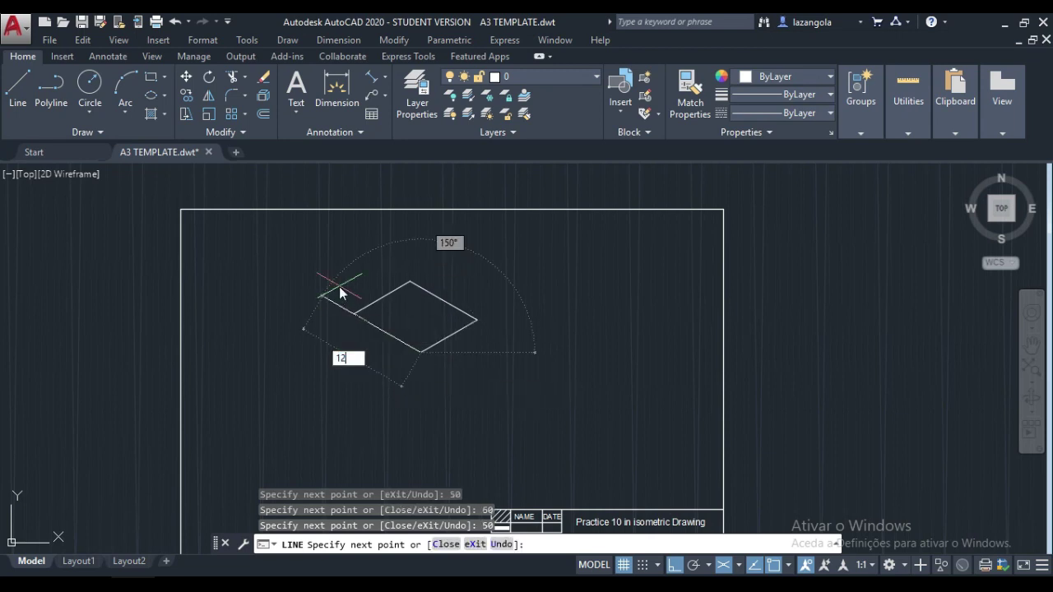
pyautogui.press('Return')
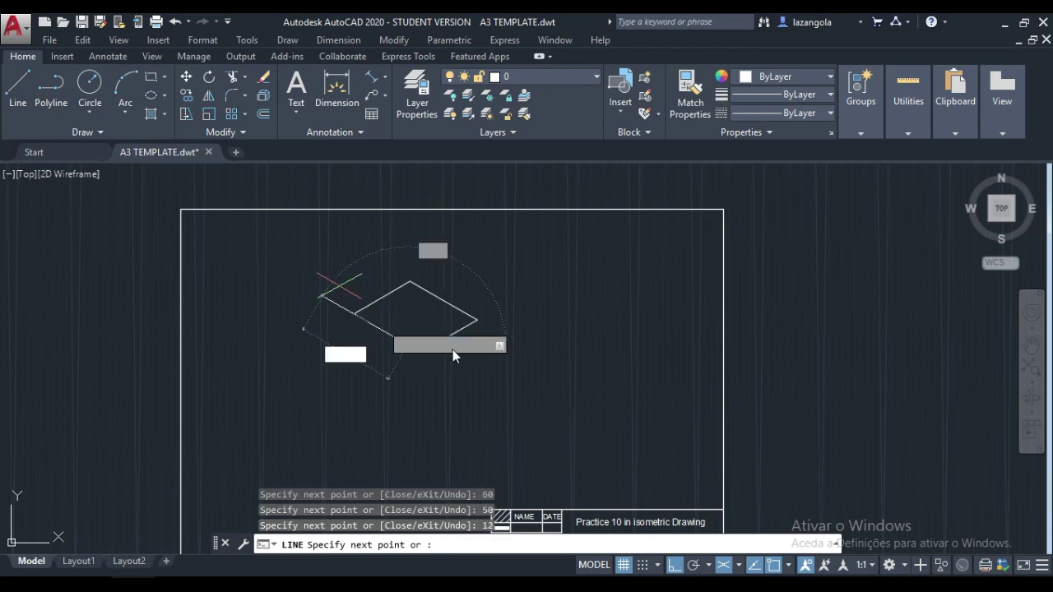
pyautogui.press('Return')
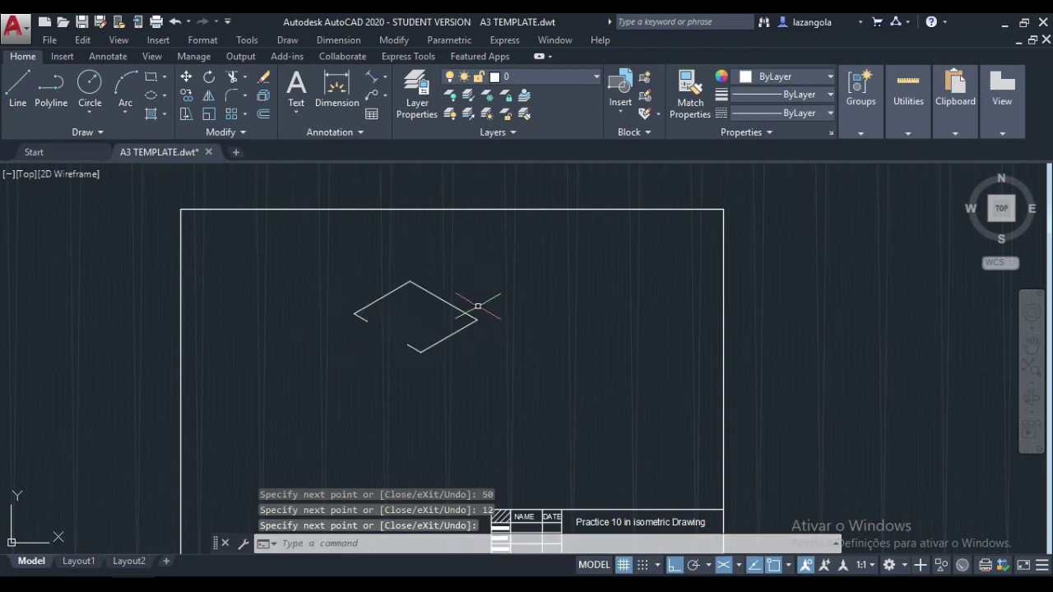
# - Copy the outline's lower-right 50 edge from its lower corner to the free ends of both 12-unit segments
pyautogui.scroll(-2, 477, 306)
pyautogui.scroll(2, 495, 319)
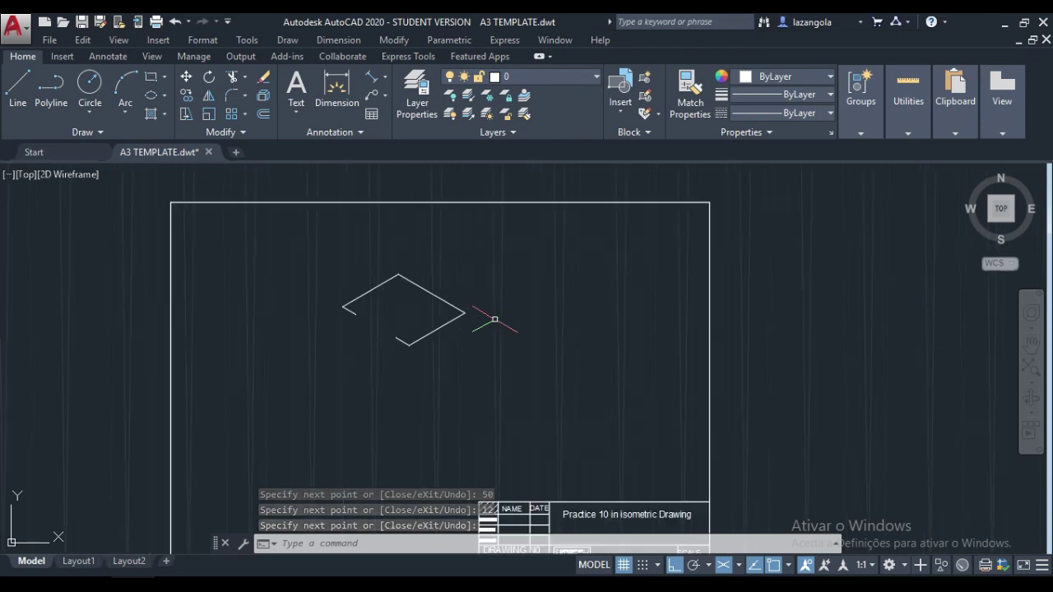
pyautogui.click(186, 94)
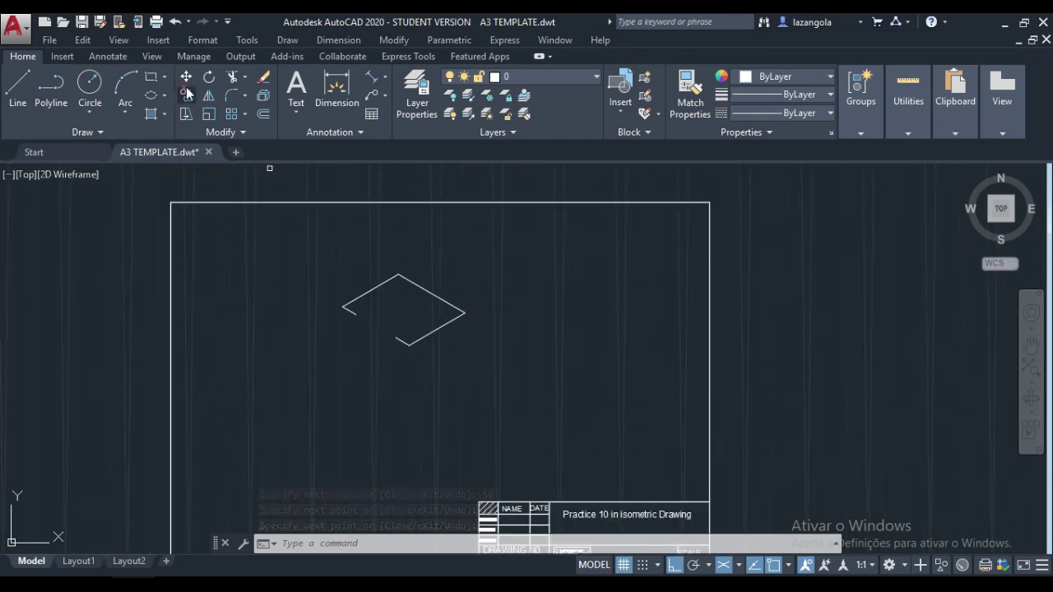
pyautogui.click(424, 337)
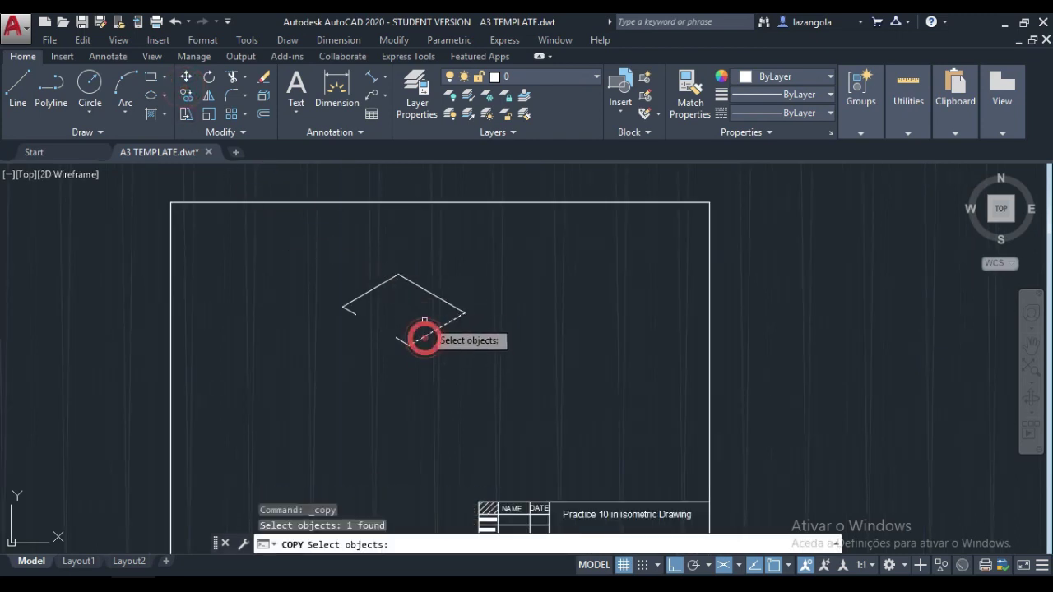
pyautogui.press('Return')
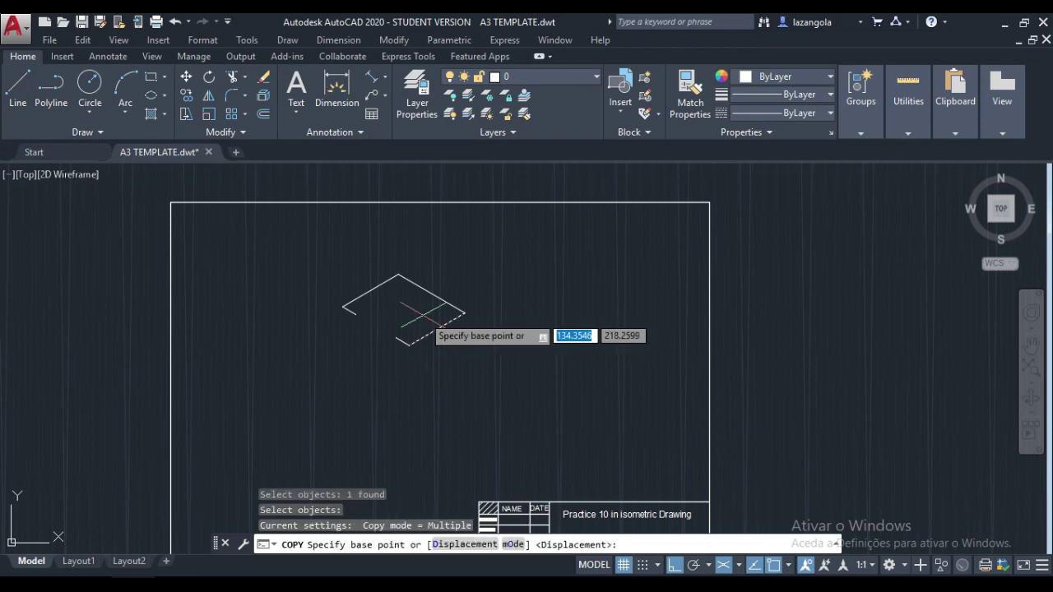
pyautogui.click(408, 344)
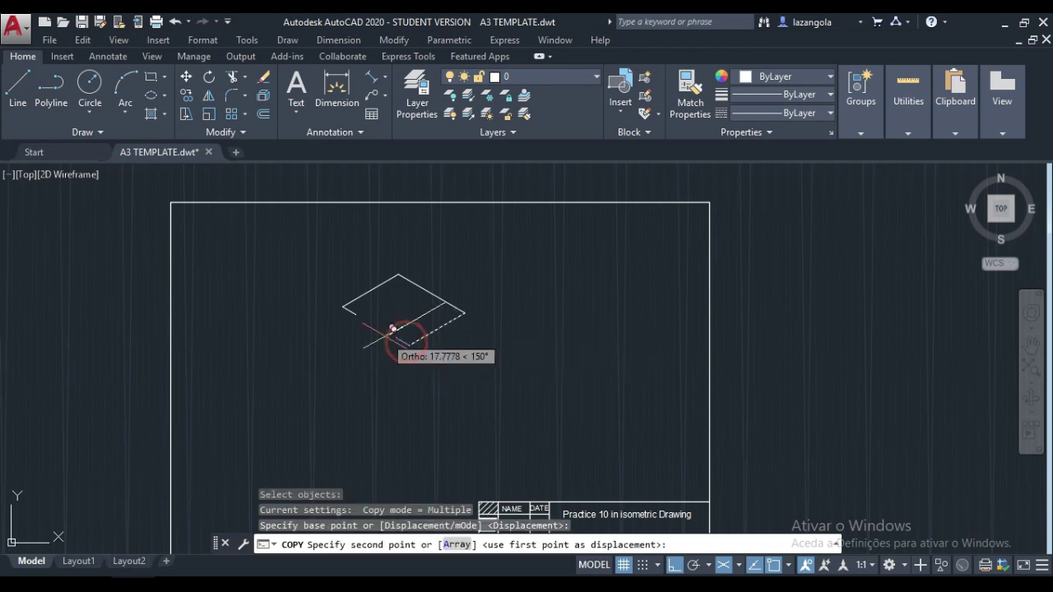
pyautogui.write('12')
pyautogui.press('Return')
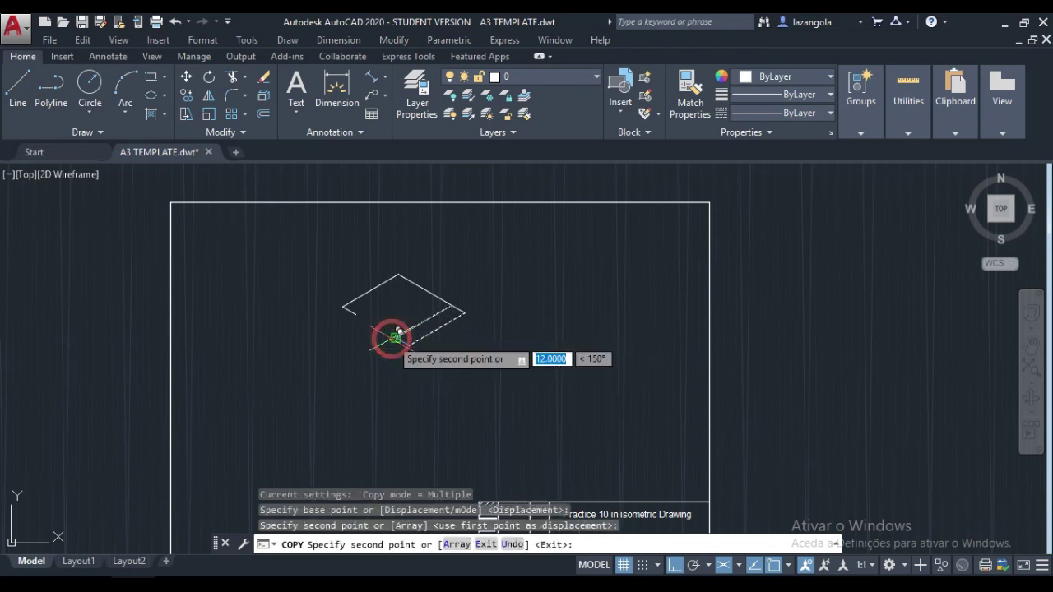
pyautogui.press('Return')
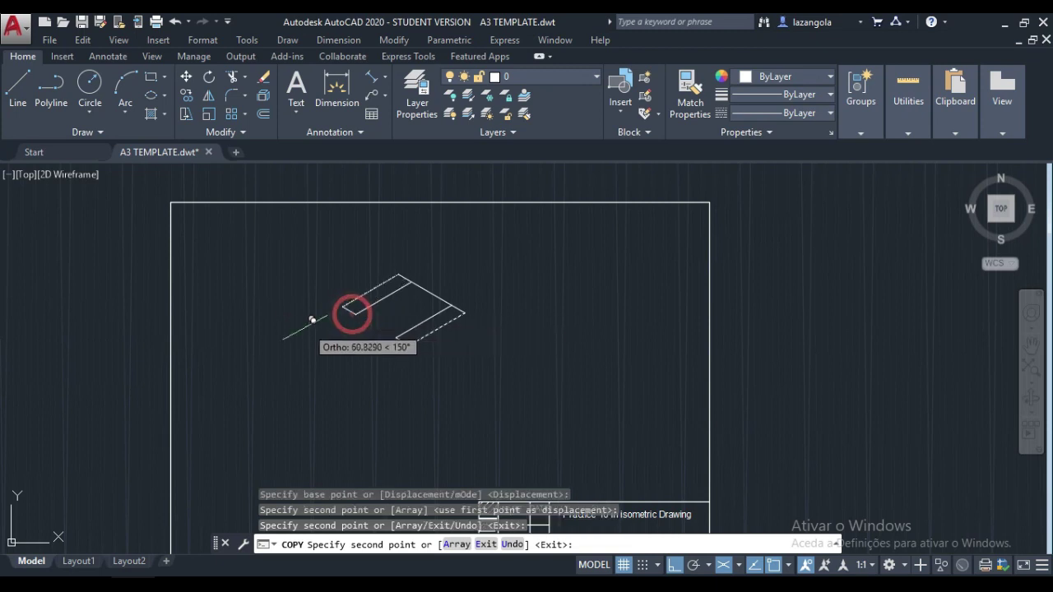
pyautogui.press('Return')
# - Copy the 60-unit upper-right edge from its right corner inward by 12 along the 210° direction
pyautogui.press('Return')
pyautogui.scroll(4, 301, 331)
pyautogui.scroll(-2, 390, 348)
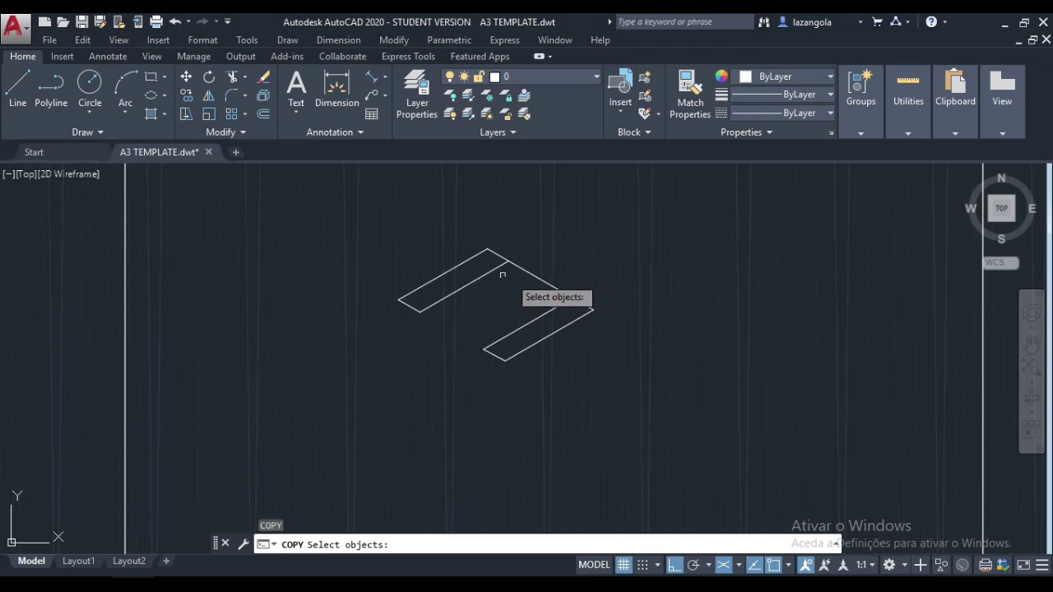
pyautogui.press('Escape')
pyautogui.click(186, 96)
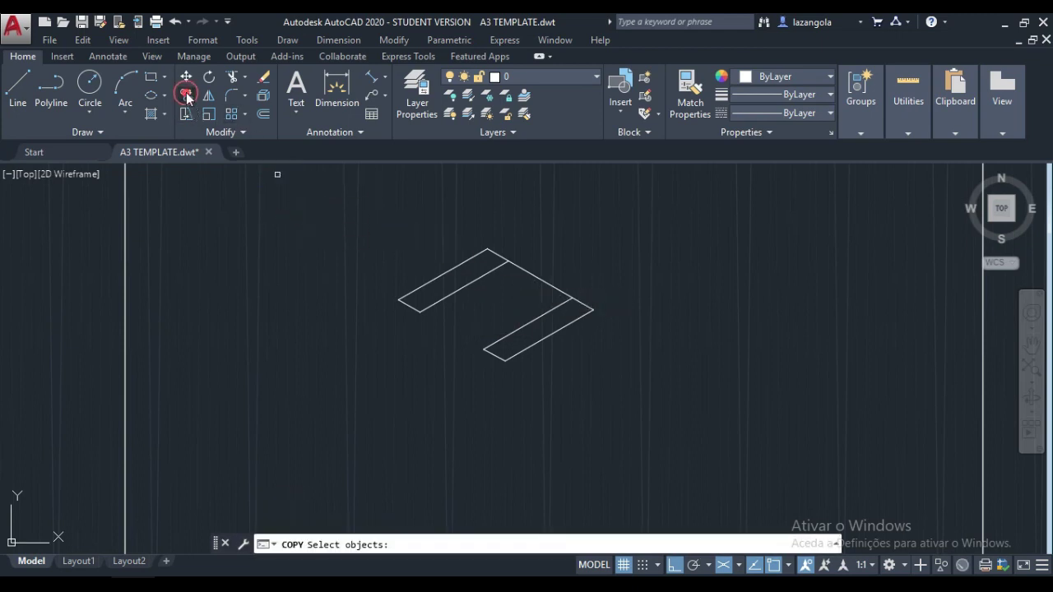
pyautogui.click(545, 281)
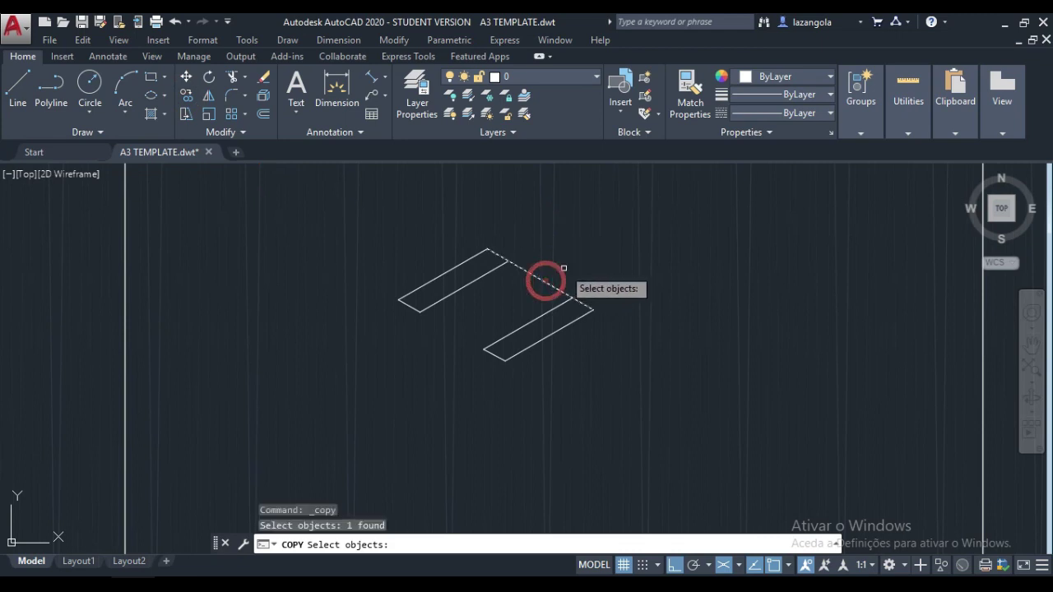
pyautogui.press('Return')
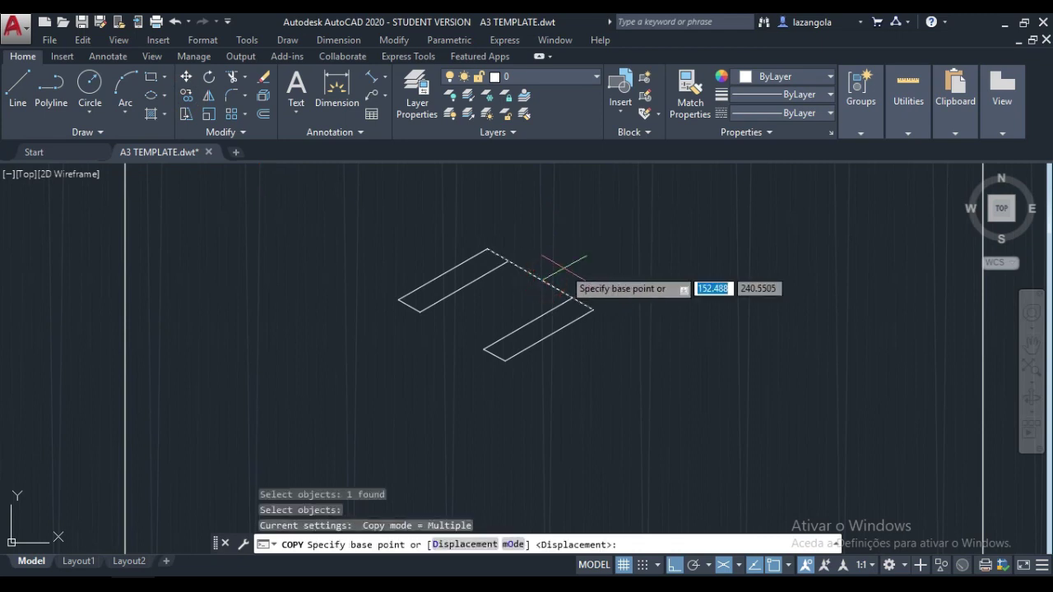
pyautogui.click(589, 310)
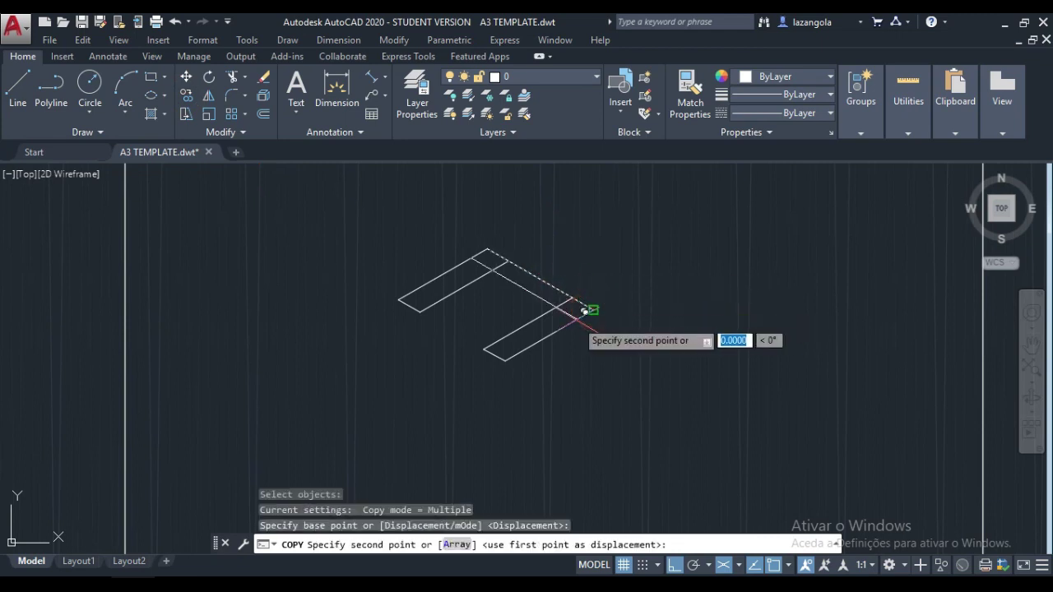
pyautogui.write('1')
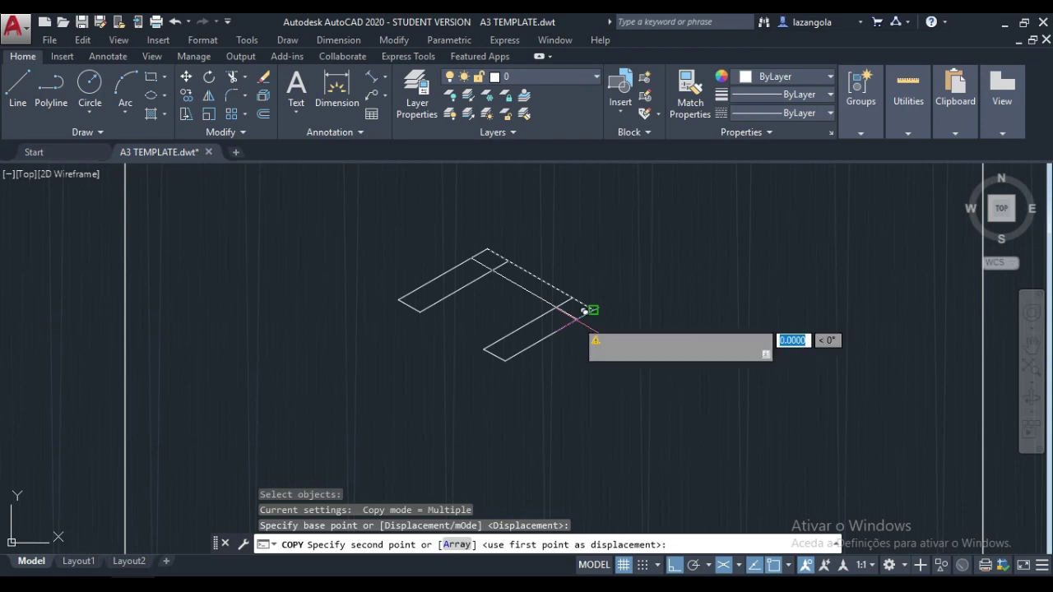
pyautogui.write('2')
pyautogui.press('Return')
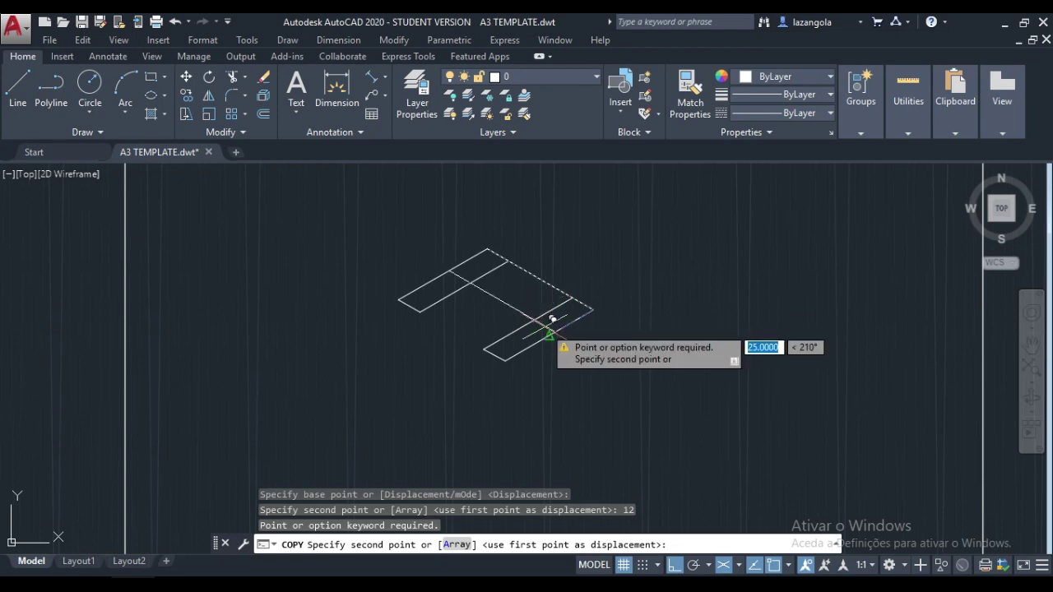
pyautogui.write('12')
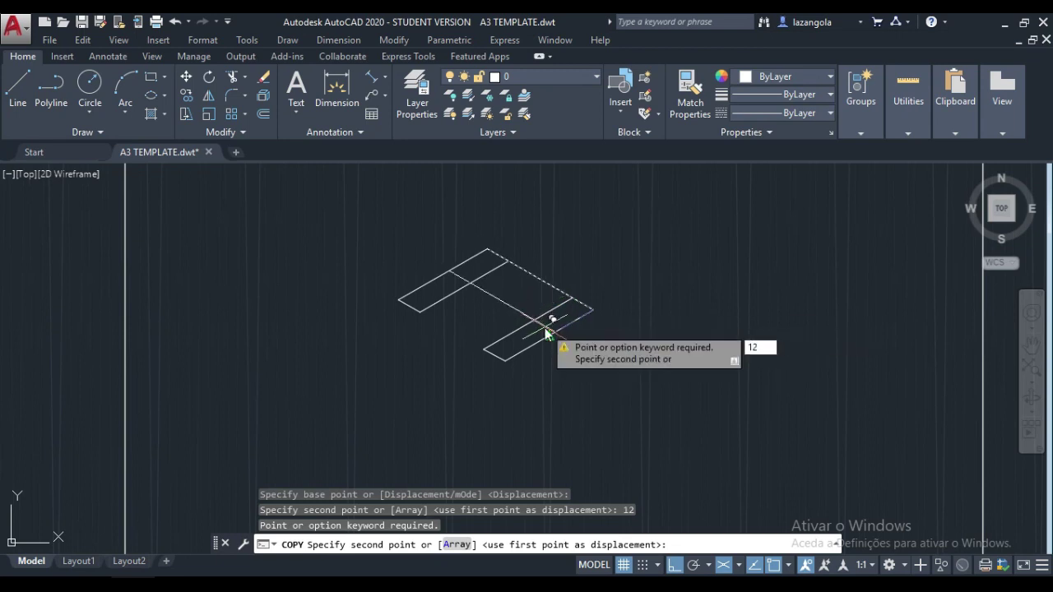
pyautogui.press('Return')
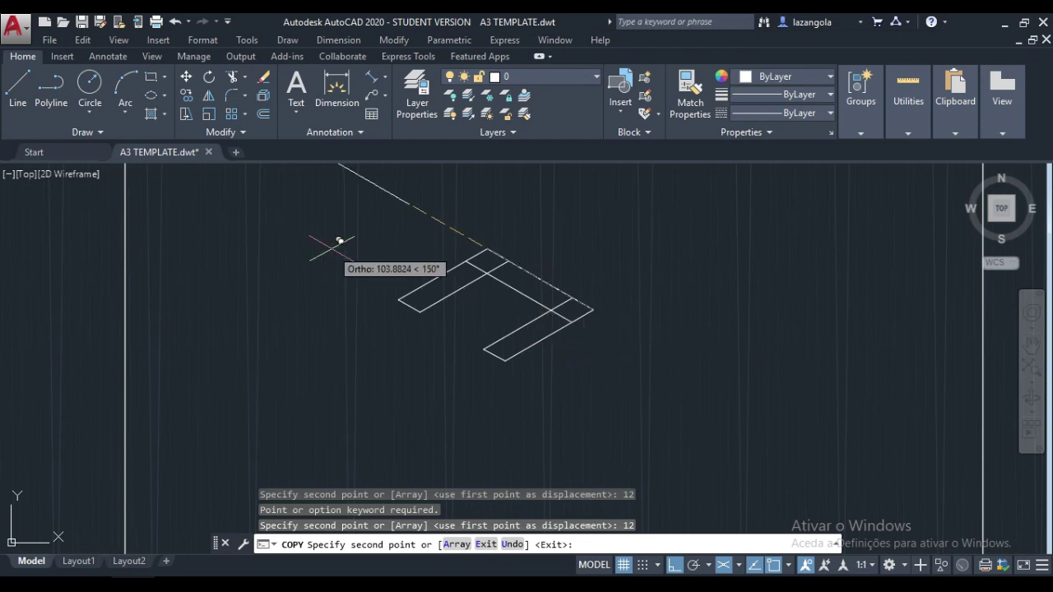
pyautogui.press('Return')
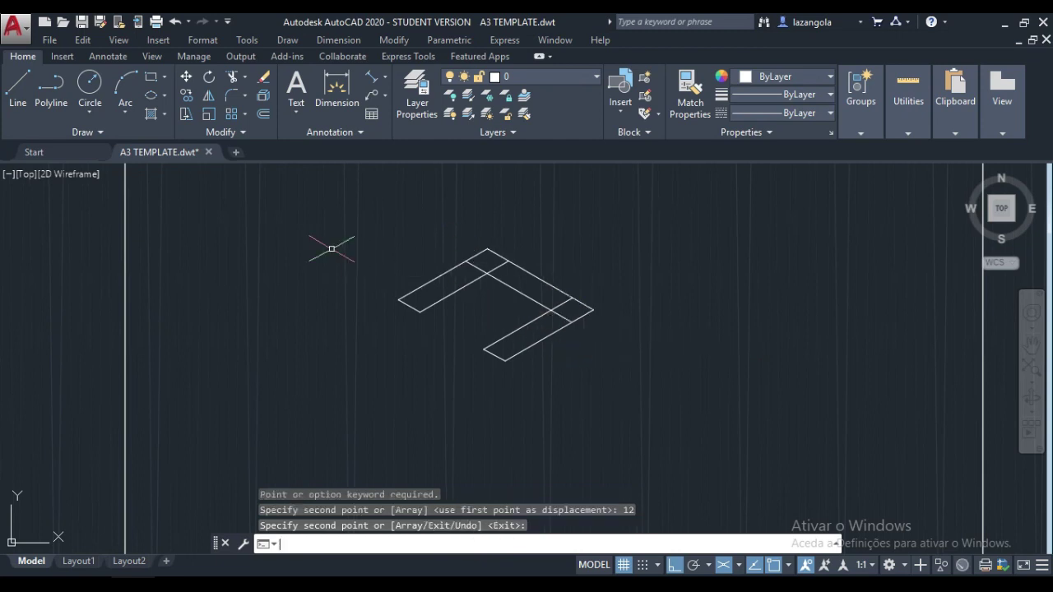
# - Trim the overlapping line ends at the two inner corners to form a clean U-shaped outline
pyautogui.click(236, 80)
pyautogui.press('Return')
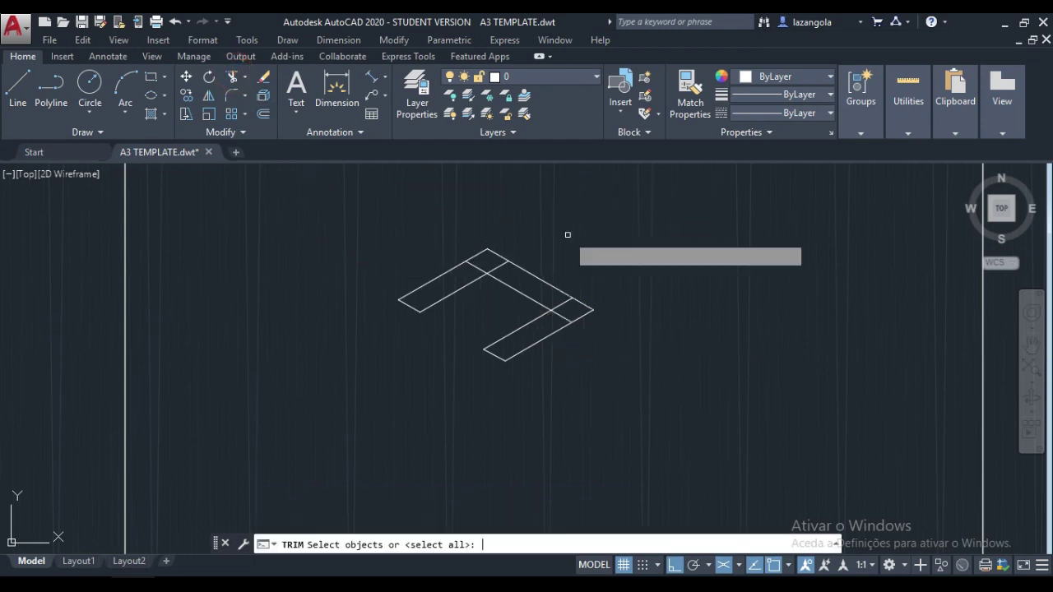
pyautogui.click(473, 269)
pyautogui.click(563, 305)
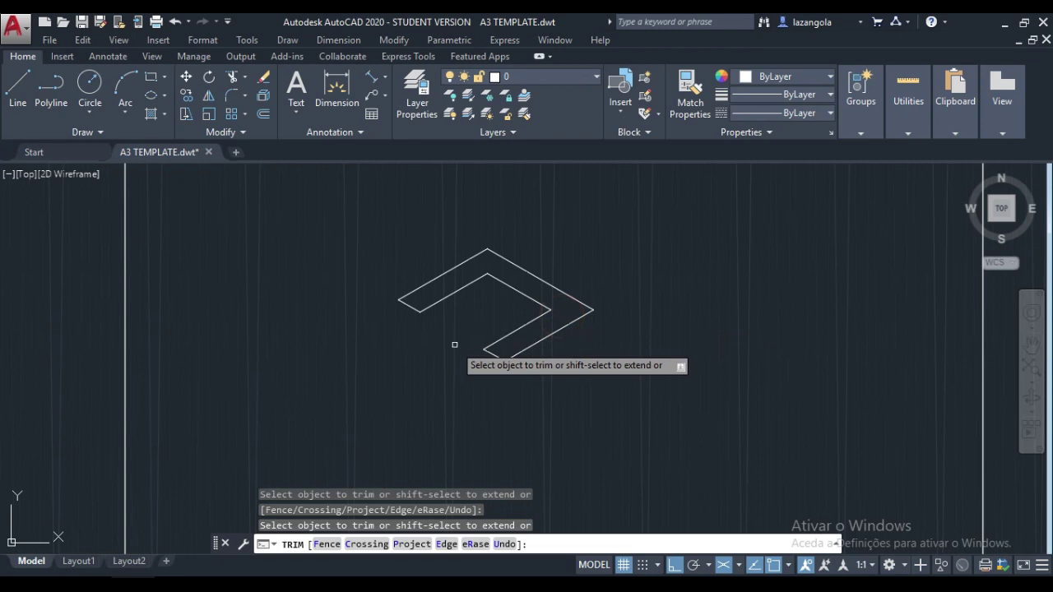
pyautogui.press('Escape')
# - Draw a 60-unit line straight down from the U outline's far-left corner in the right isoplane
pyautogui.scroll(-2, 558, 295)
pyautogui.scroll(4, 506, 339)
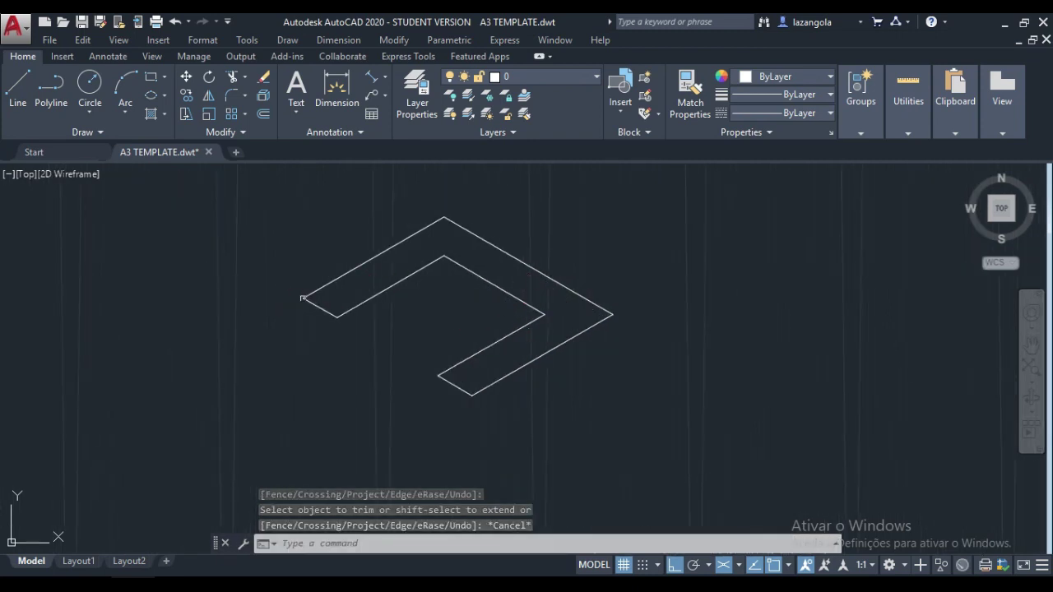
pyautogui.click(25, 97)
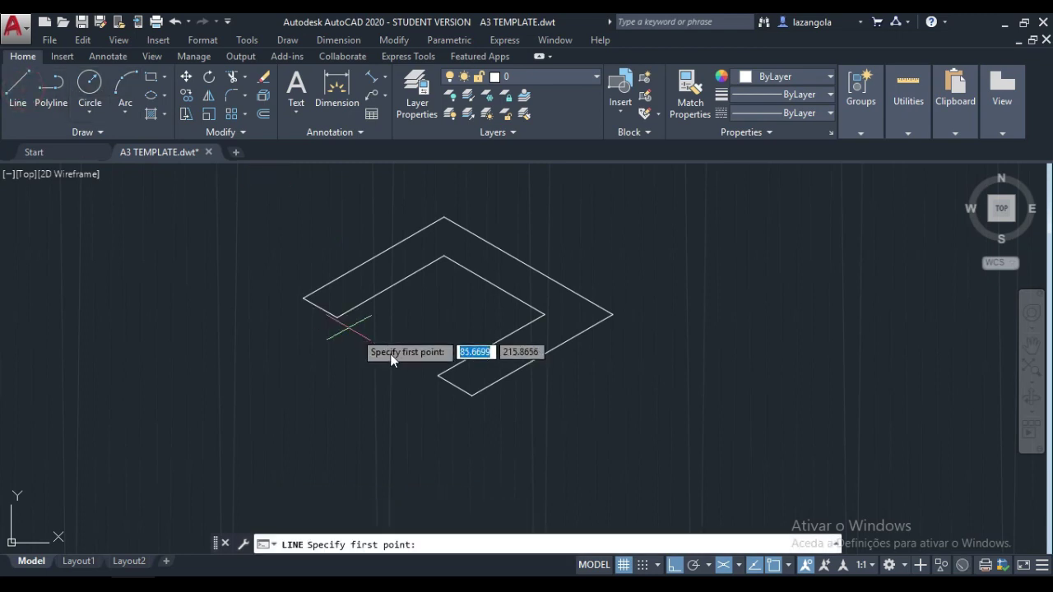
pyautogui.click(303, 297)
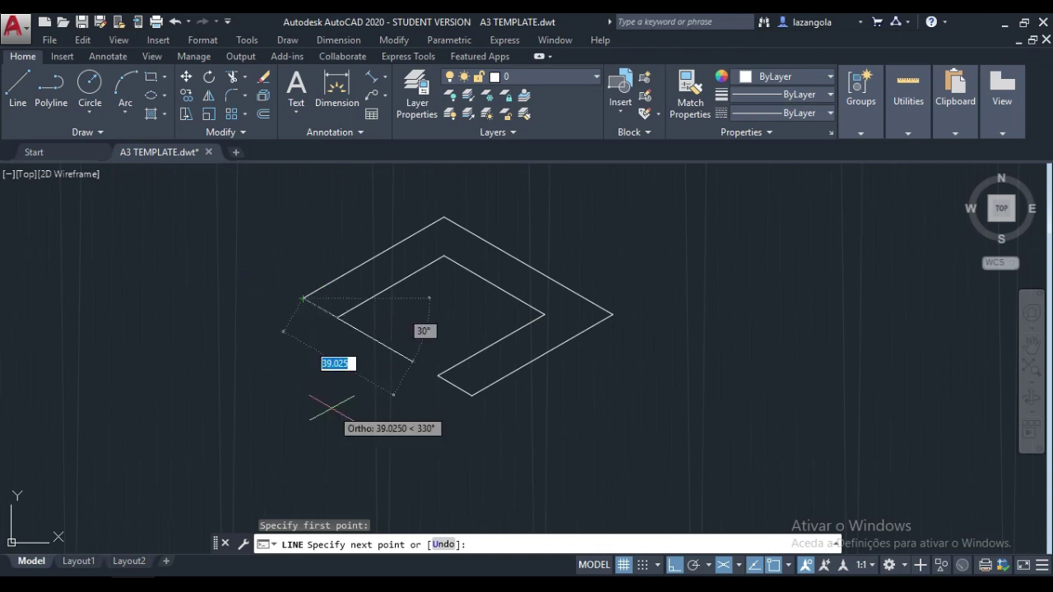
pyautogui.press('F5')
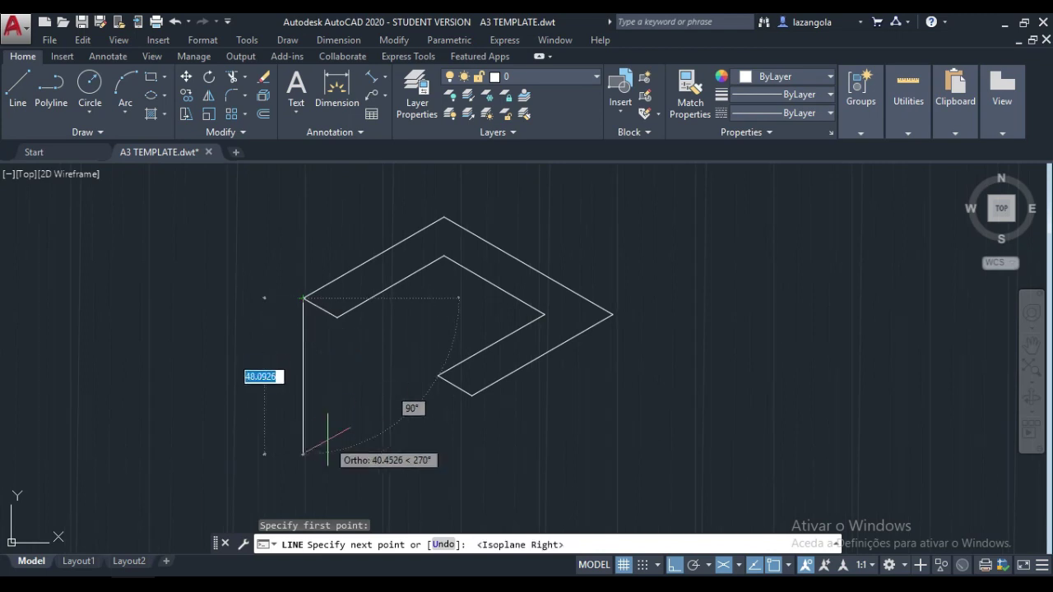
pyautogui.write('6')
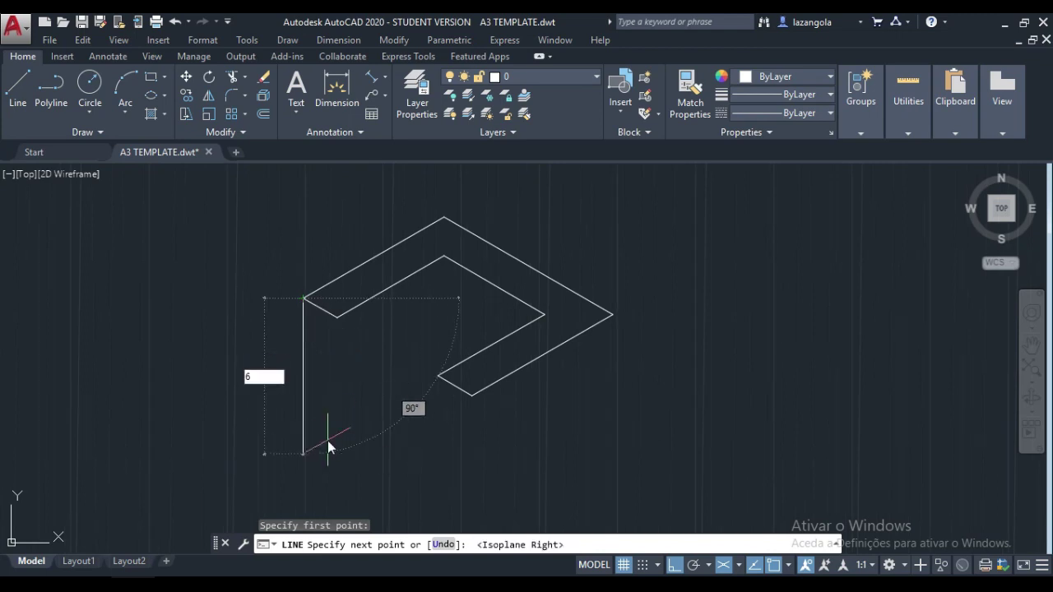
pyautogui.press('Return')
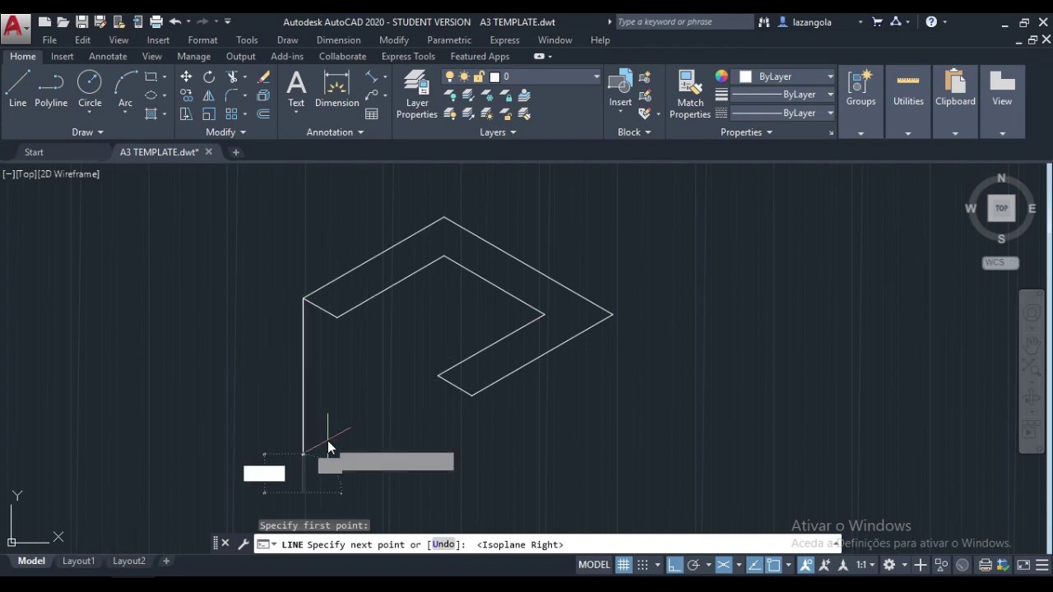
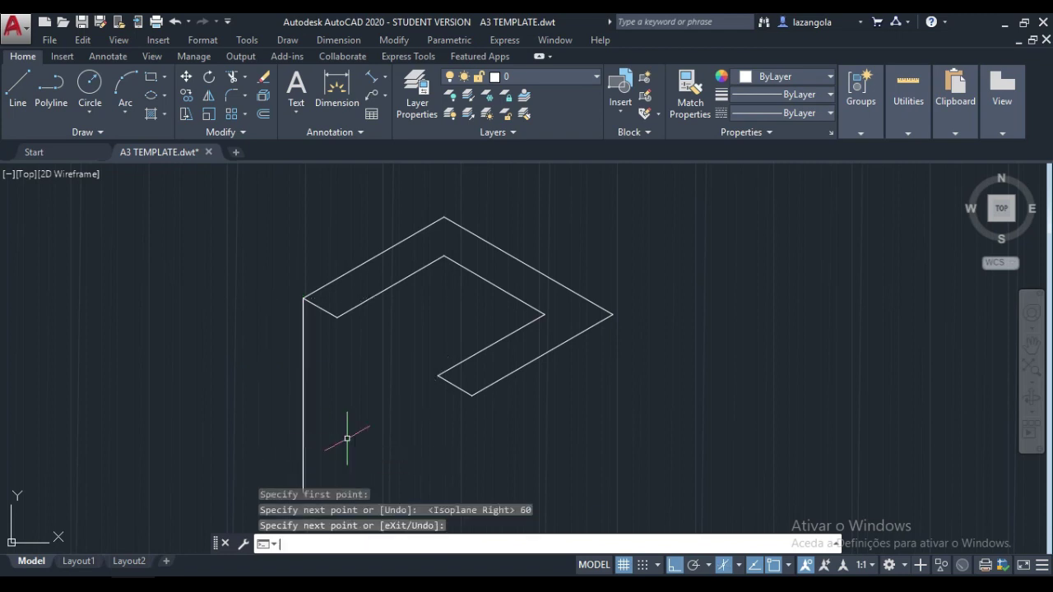
# - Copy the 60-unit vertical line from its upper end to the rear arm's inner end corner, the upper inner corner and the front arm's inner end corner
pyautogui.scroll(-2, 364, 399)
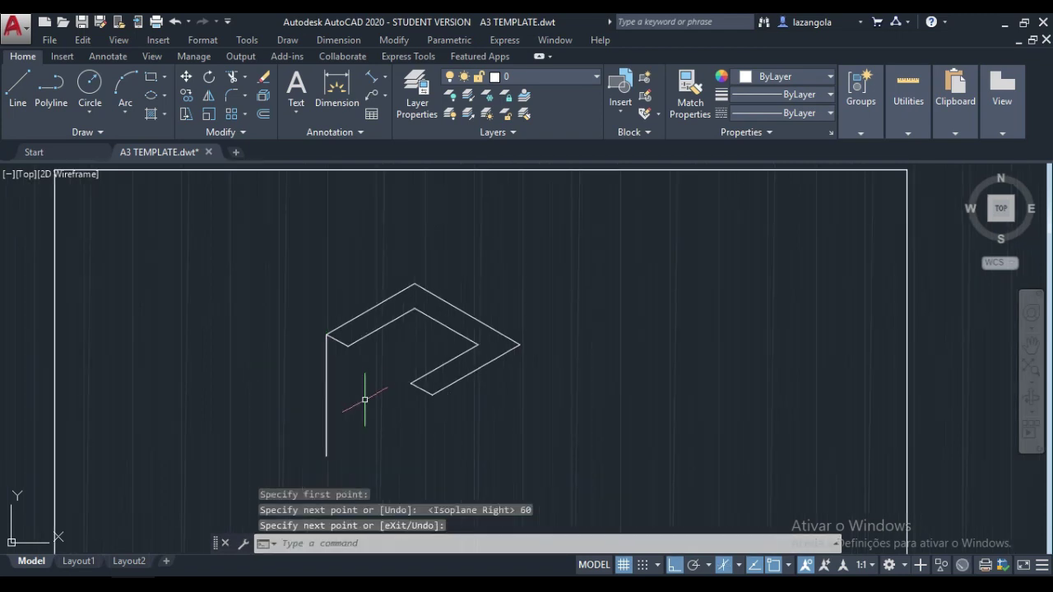
pyautogui.scroll(5, 369, 402)
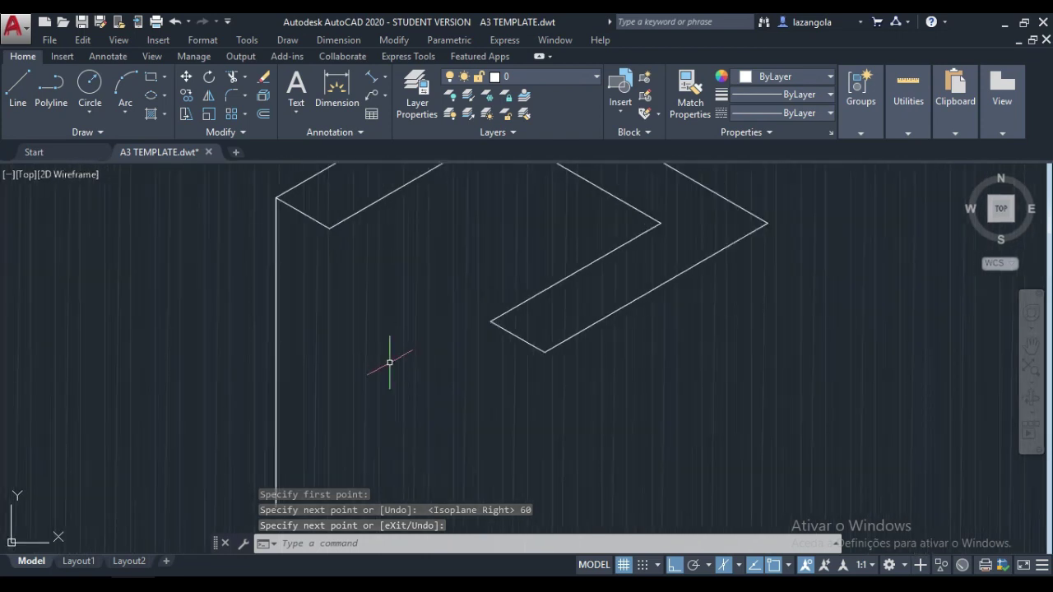
pyautogui.scroll(-2, 383, 337)
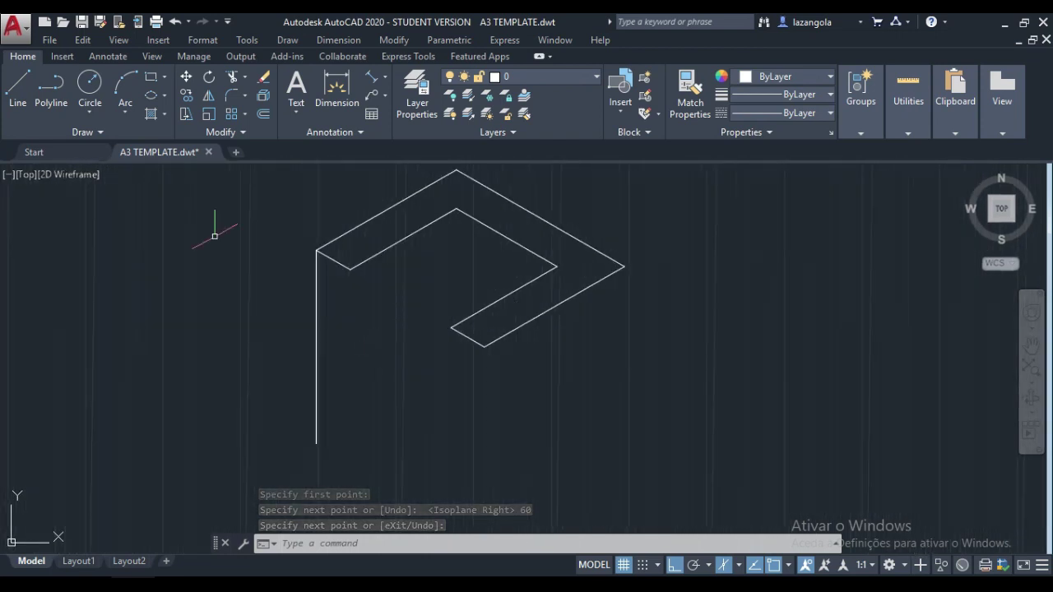
pyautogui.click(186, 94)
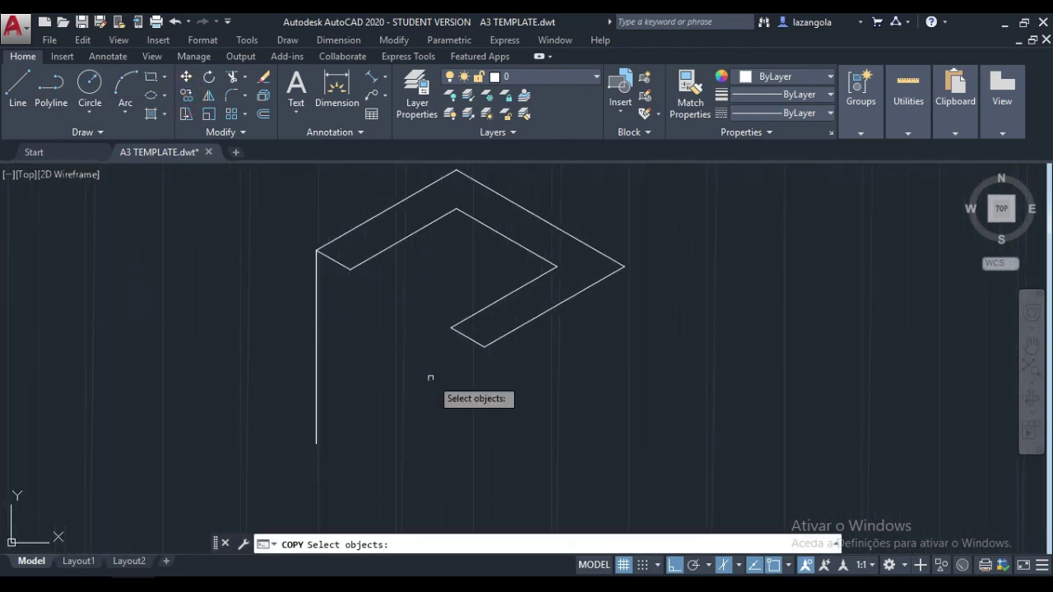
pyautogui.click(315, 300)
pyautogui.press('Return')
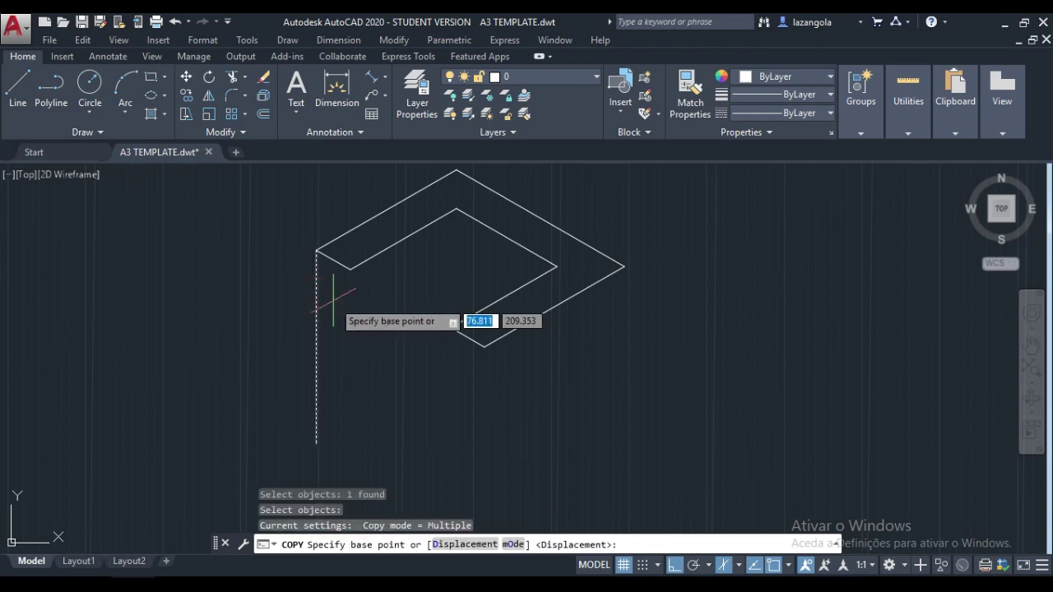
pyautogui.click(316, 250)
pyautogui.click(351, 269)
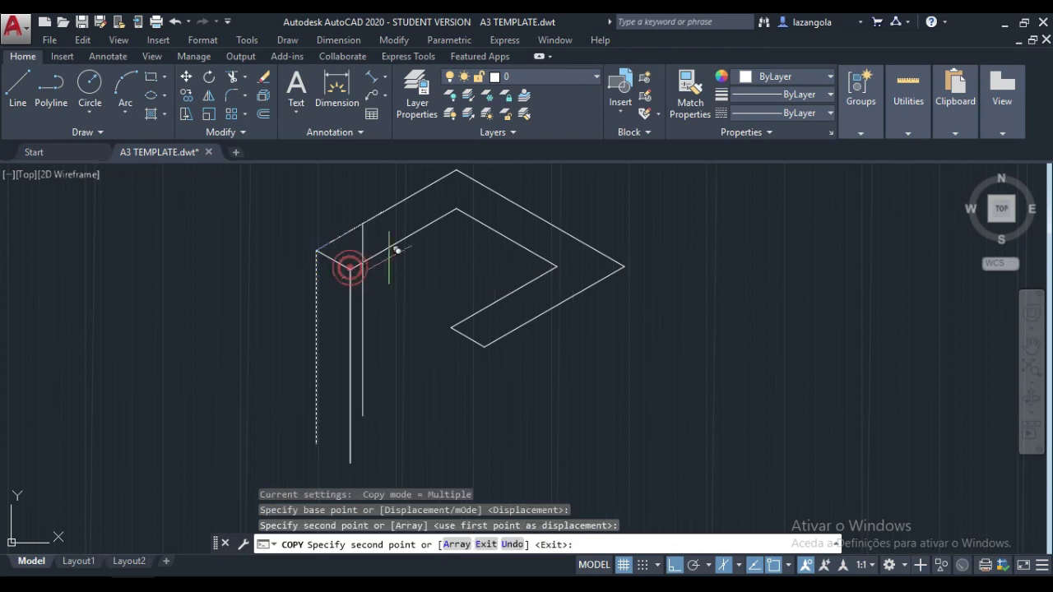
pyautogui.scroll(4, 459, 208)
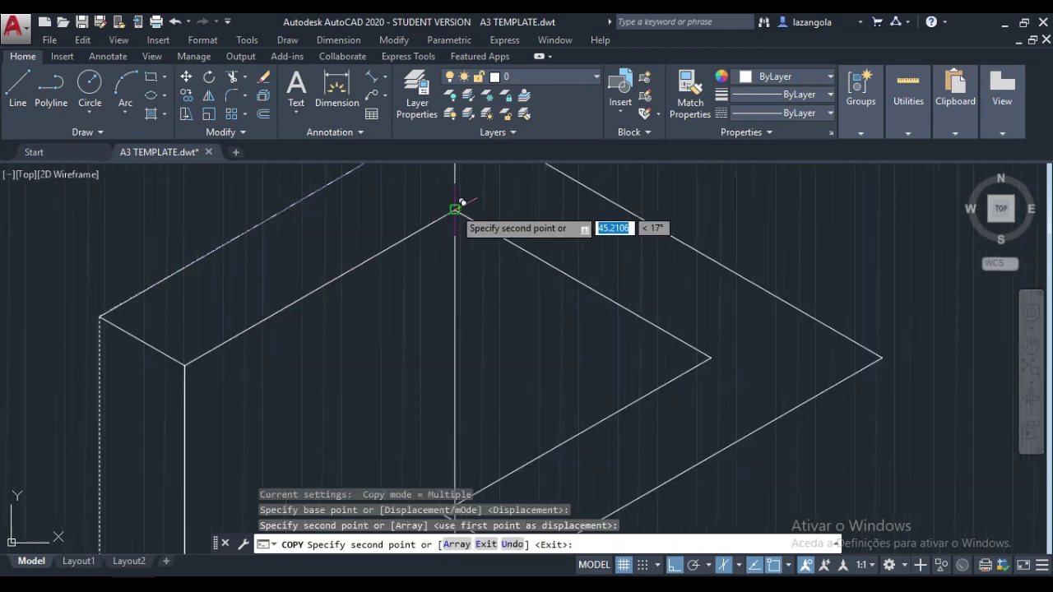
pyautogui.click(456, 207)
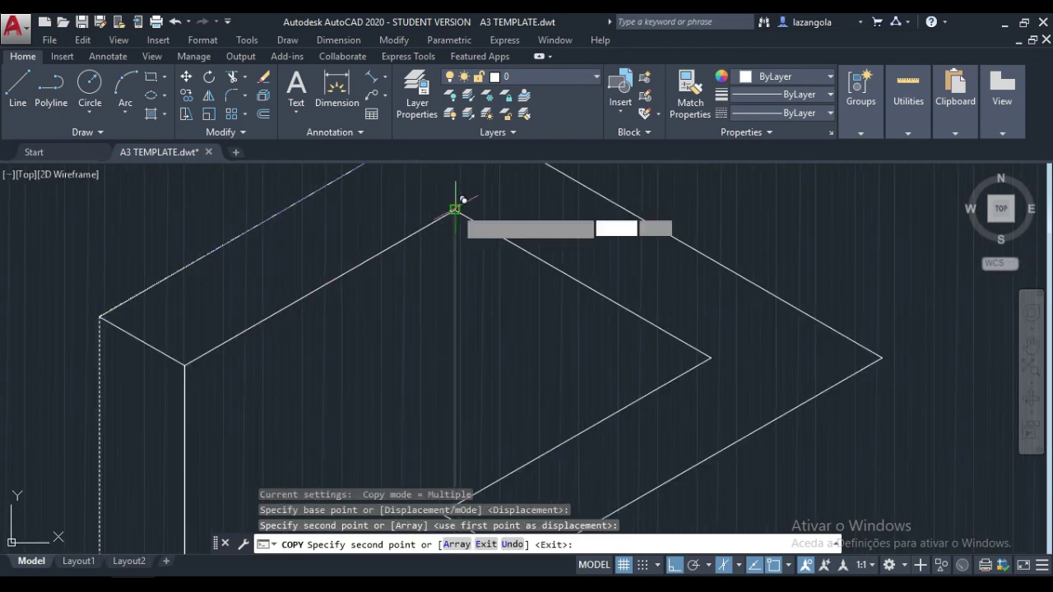
pyautogui.scroll(-4, 510, 296)
pyautogui.scroll(4, 483, 362)
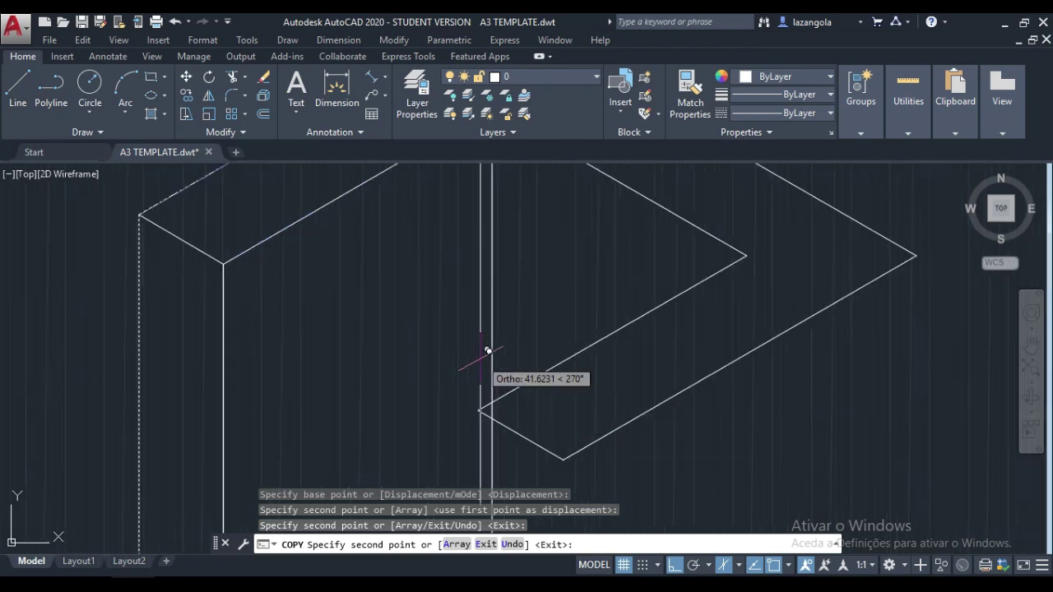
pyautogui.click(478, 411)
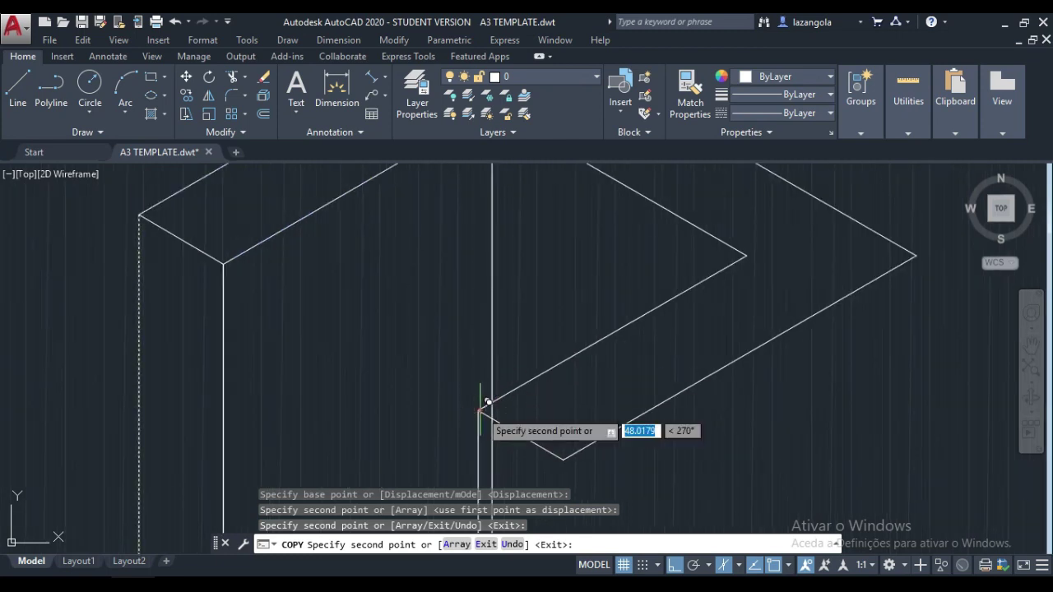
pyautogui.press('Return')
pyautogui.scroll(-5, 414, 390)
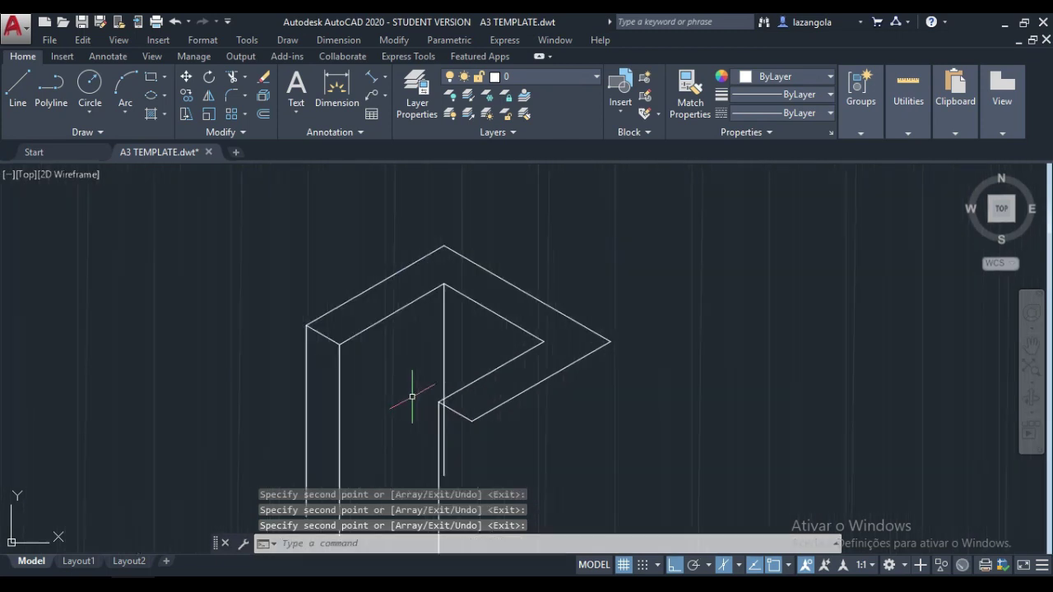
# - Trim the vertical line at the upper inner corner below the front arm's inner edge, and consult the reference drawing for dimensions
pyautogui.scroll(5, 543, 415)
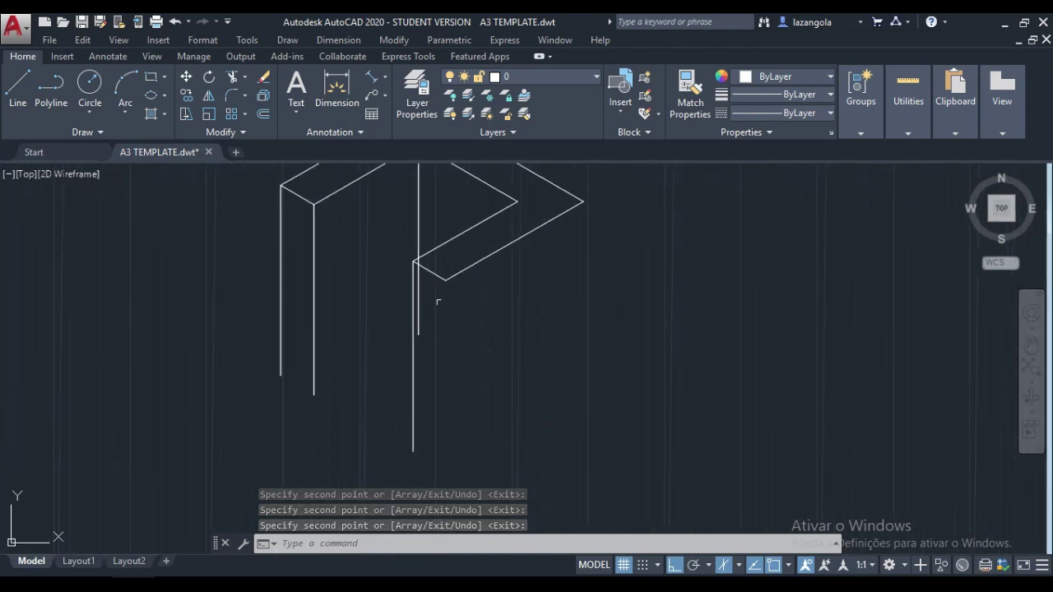
pyautogui.click(233, 79)
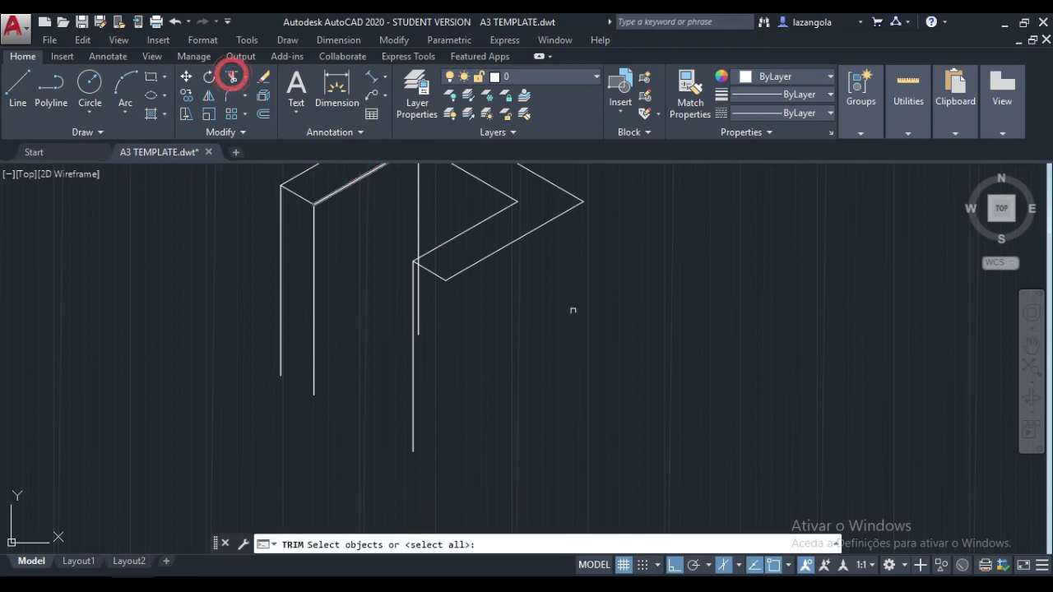
pyautogui.click(465, 231)
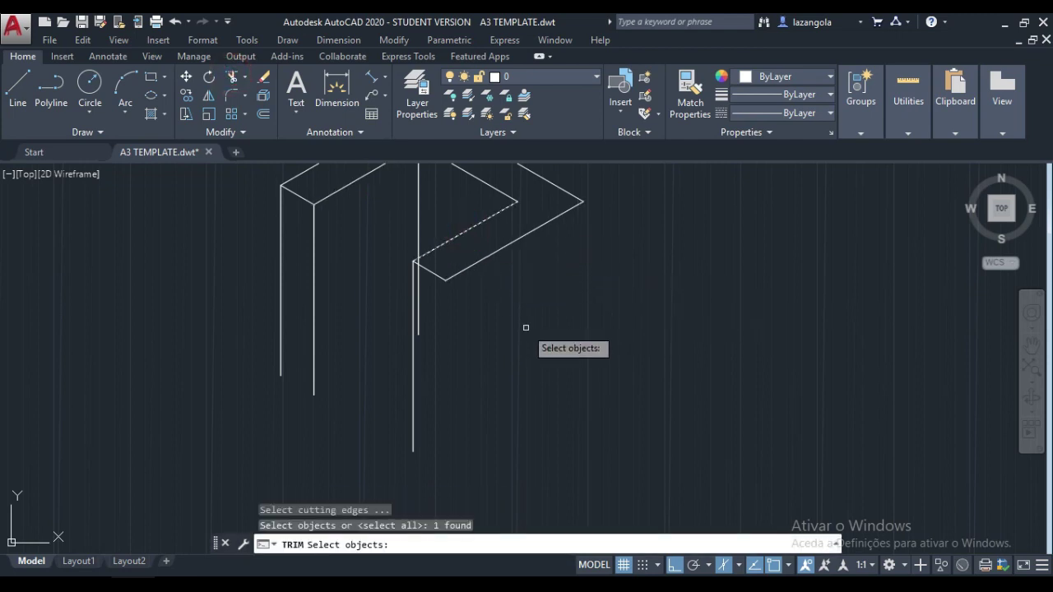
pyautogui.press('Return')
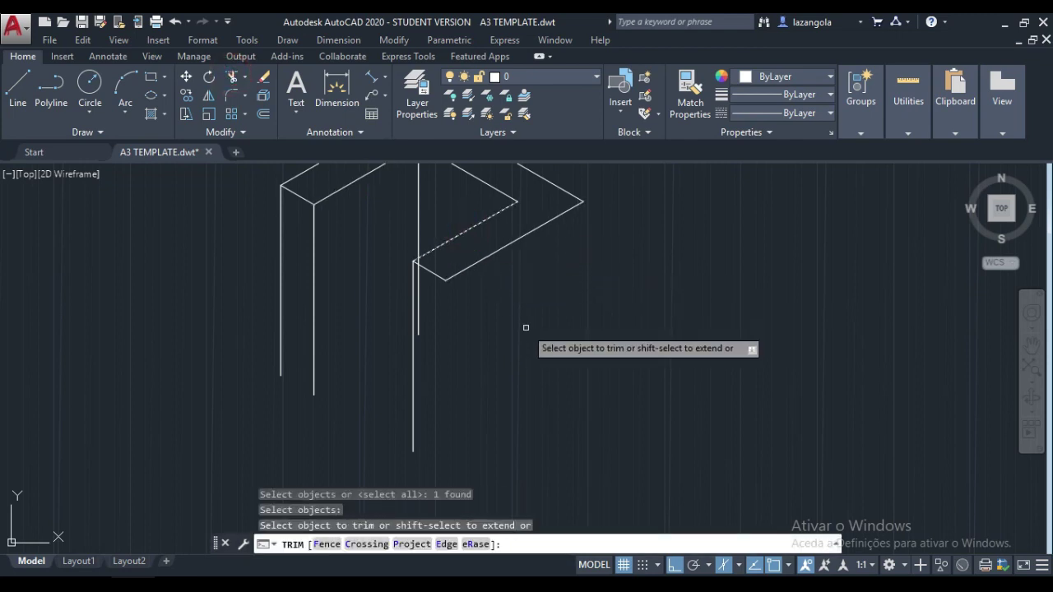
pyautogui.click(417, 323)
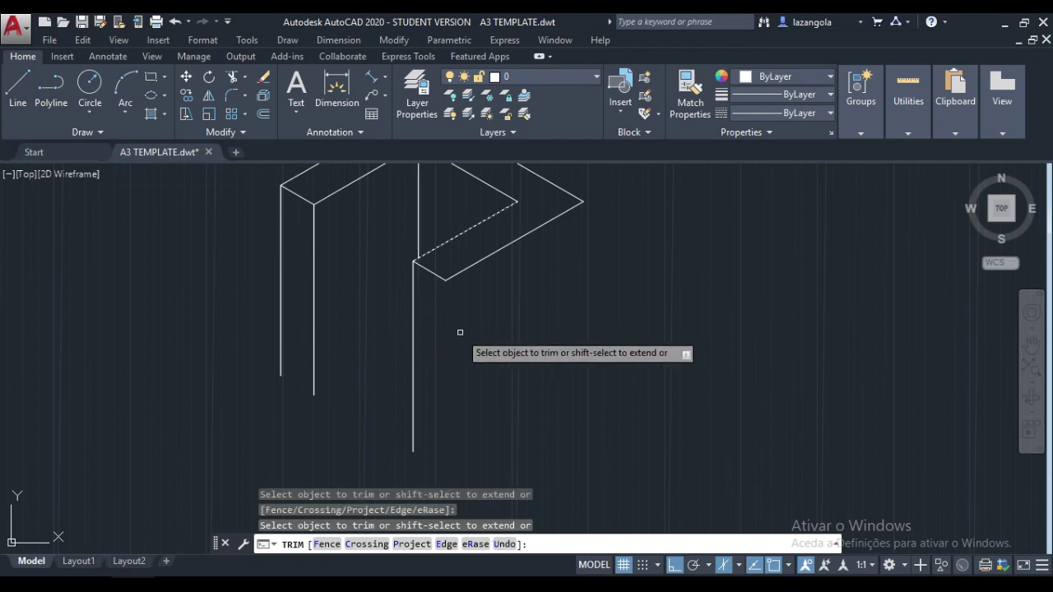
pyautogui.press('Escape')
pyautogui.scroll(-6, 460, 332)
pyautogui.scroll(4, 460, 332)
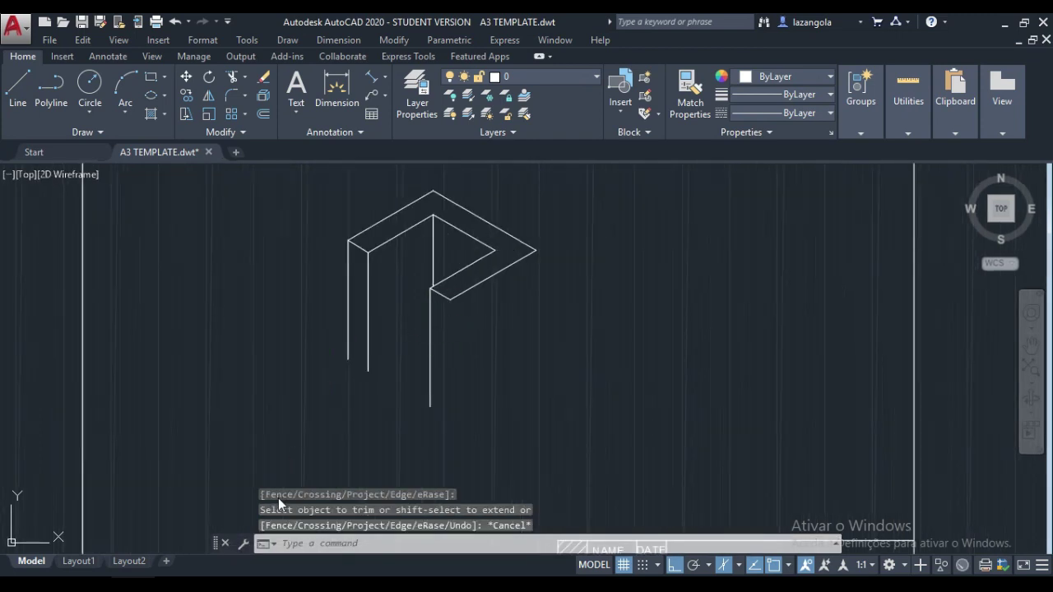
pyautogui.click(288, 545)
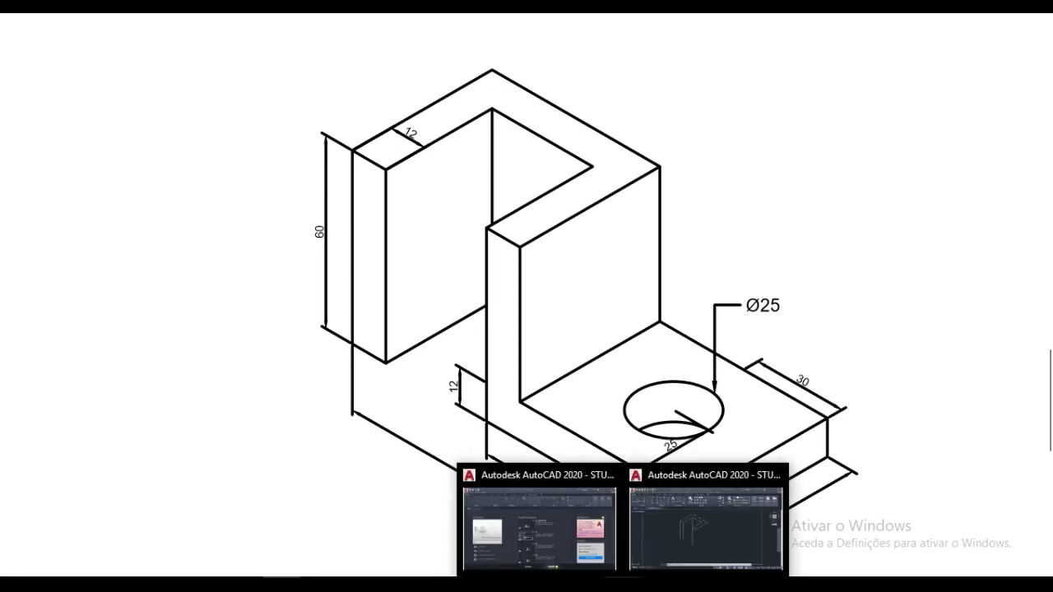
pyautogui.click(656, 532)
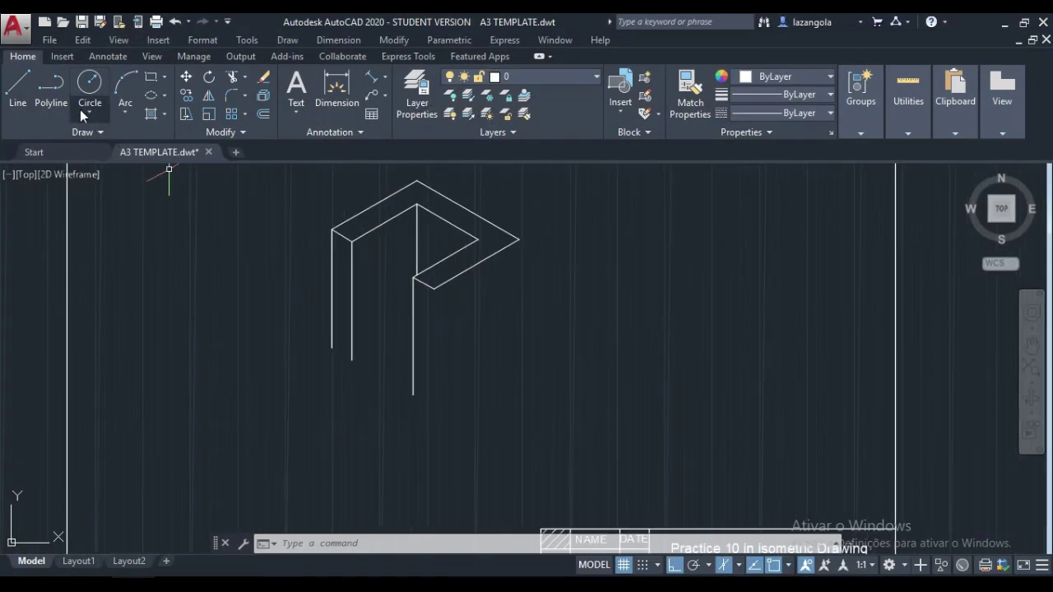
# - Try to draw a 48-unit vertical line down from the lowest corner of the U outline
pyautogui.click(18, 92)
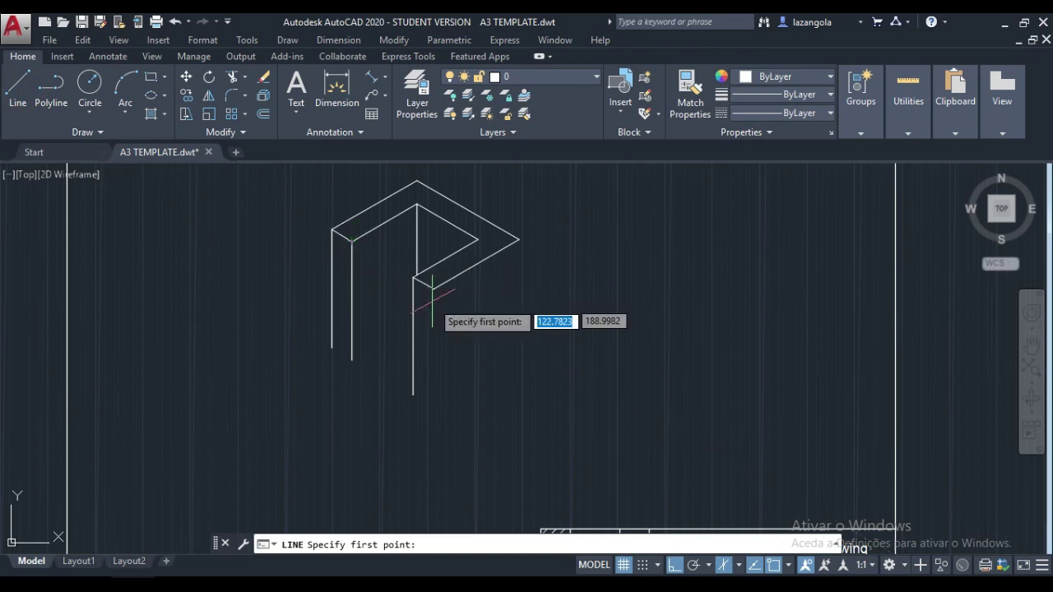
pyautogui.scroll(3, 436, 296)
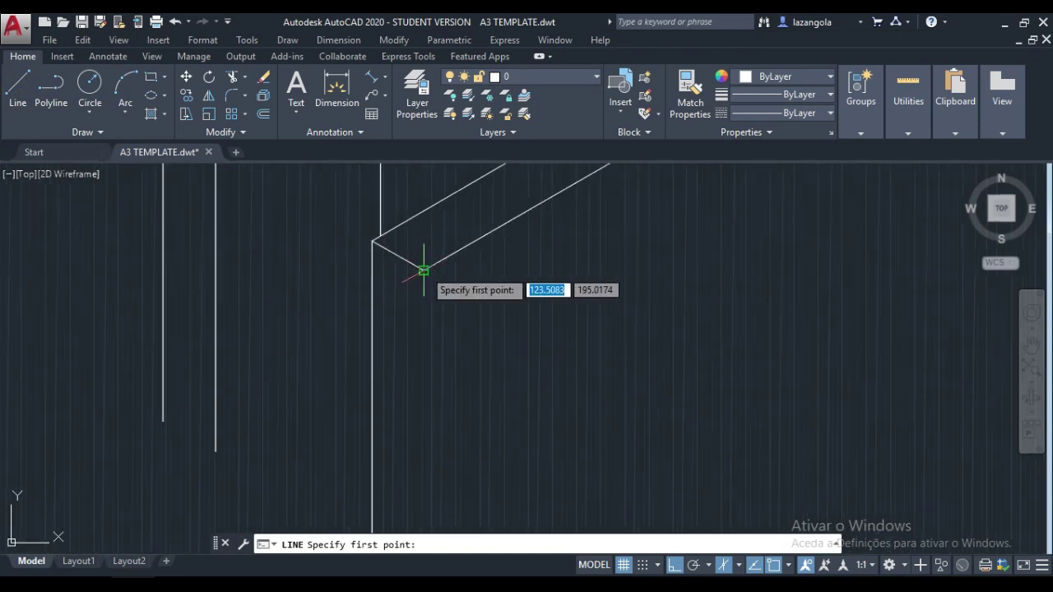
pyautogui.click(422, 269)
pyautogui.write('4')
pyautogui.write('0')
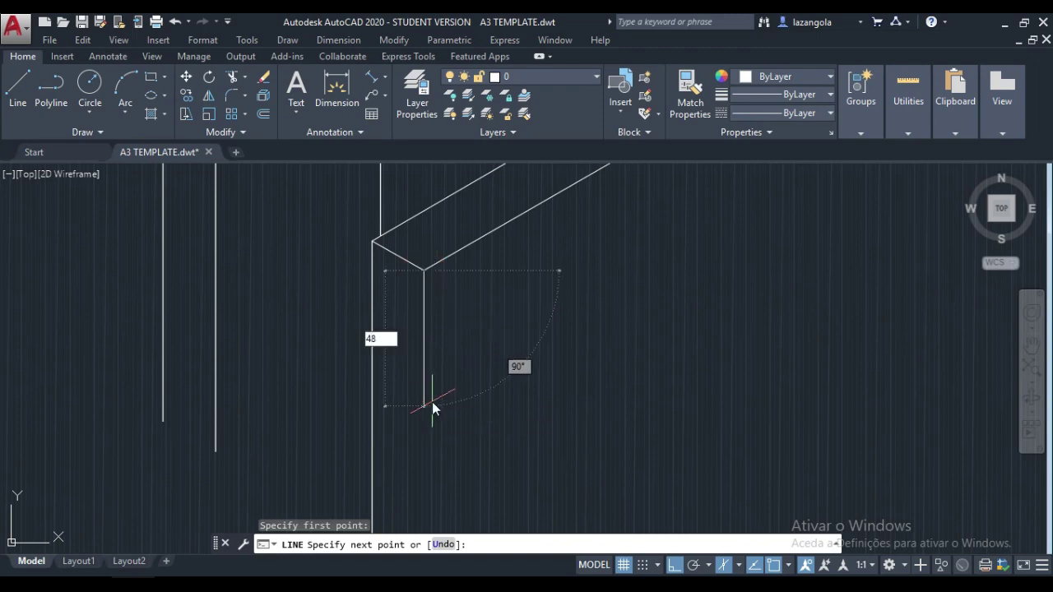
pyautogui.press('Return')
pyautogui.scroll(-2, 528, 378)
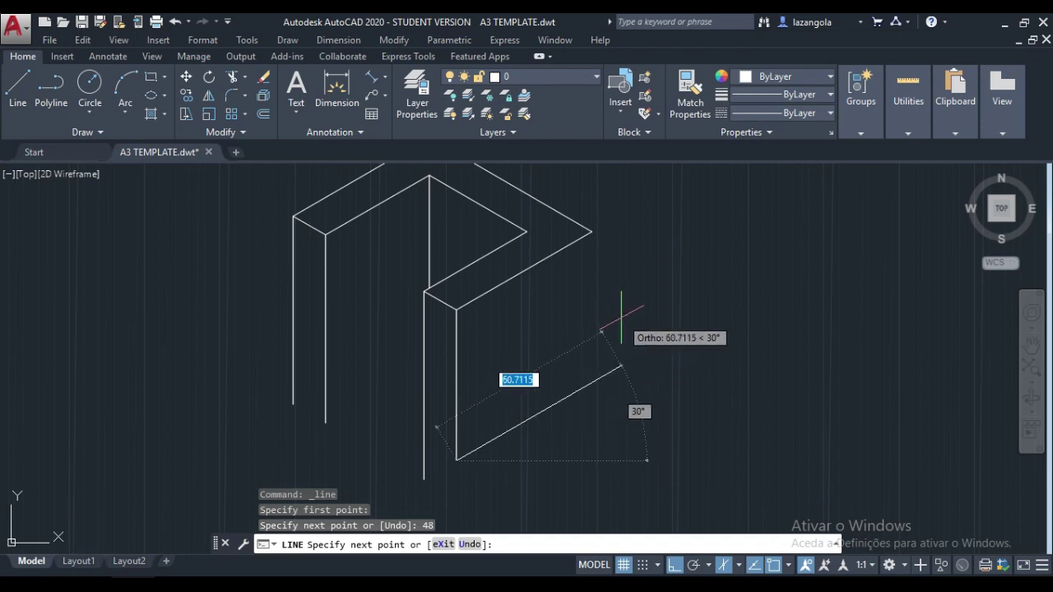
# - Try to continue the line 50 units at 30° and close it, and undo the whole line sequence
pyautogui.write('50')
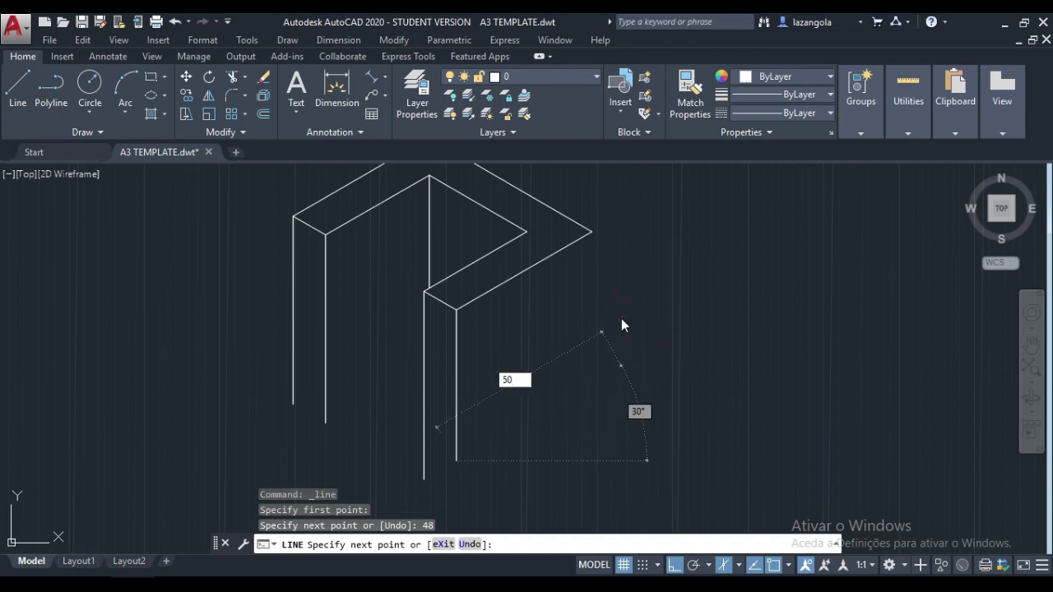
pyautogui.press('Return')
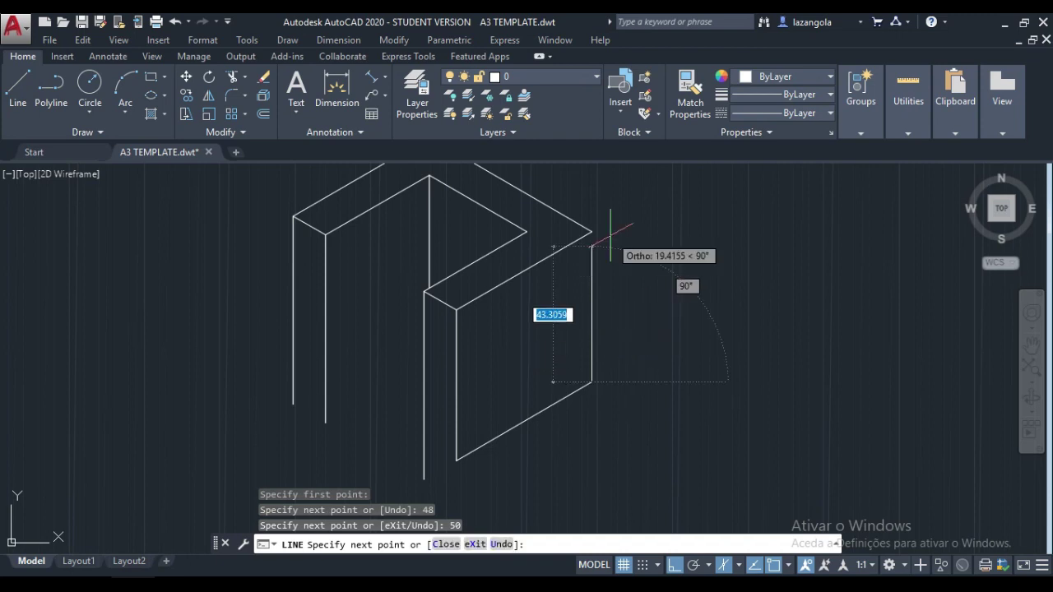
pyautogui.scroll(2, 606, 215)
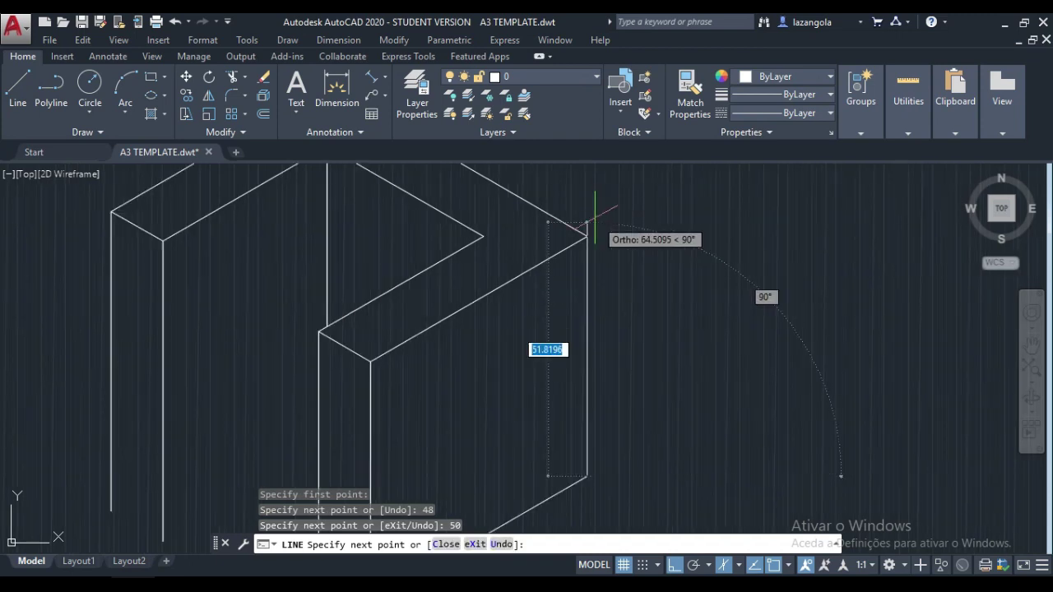
pyautogui.click(442, 545)
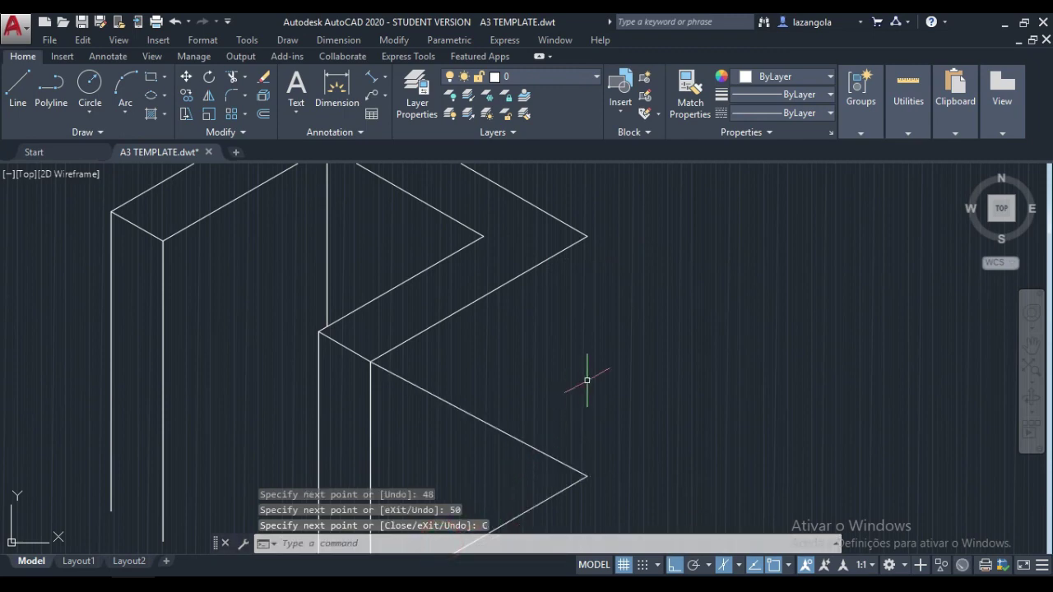
pyautogui.hotkey('ctrl', 'z')
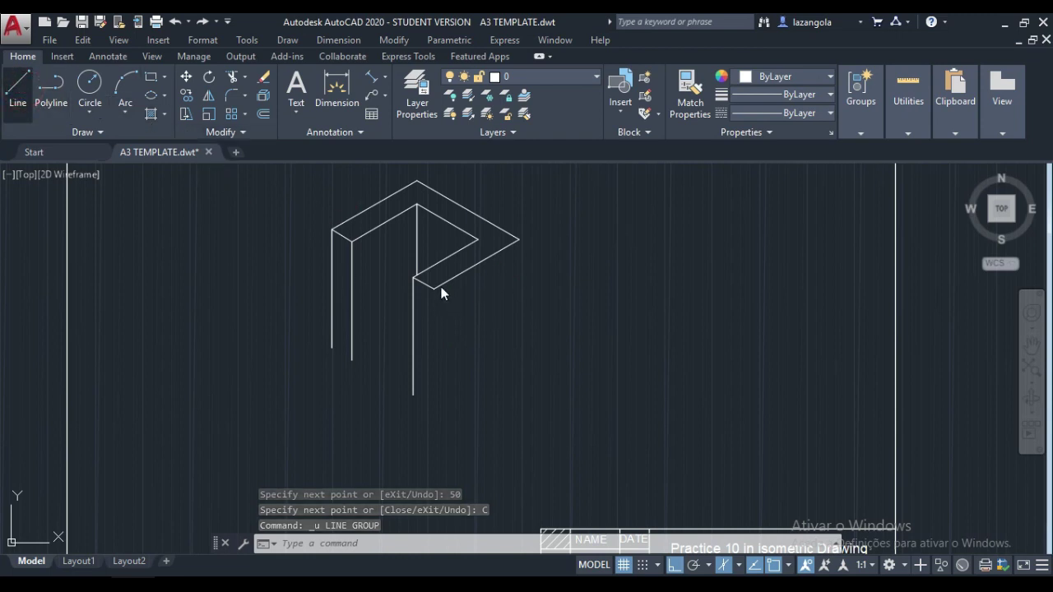
# - Draw a 48-unit vertical line down from the lowest corner of the U outline at the front arm's end
pyautogui.press('l')
pyautogui.press('space')
pyautogui.scroll(3, 417, 289)
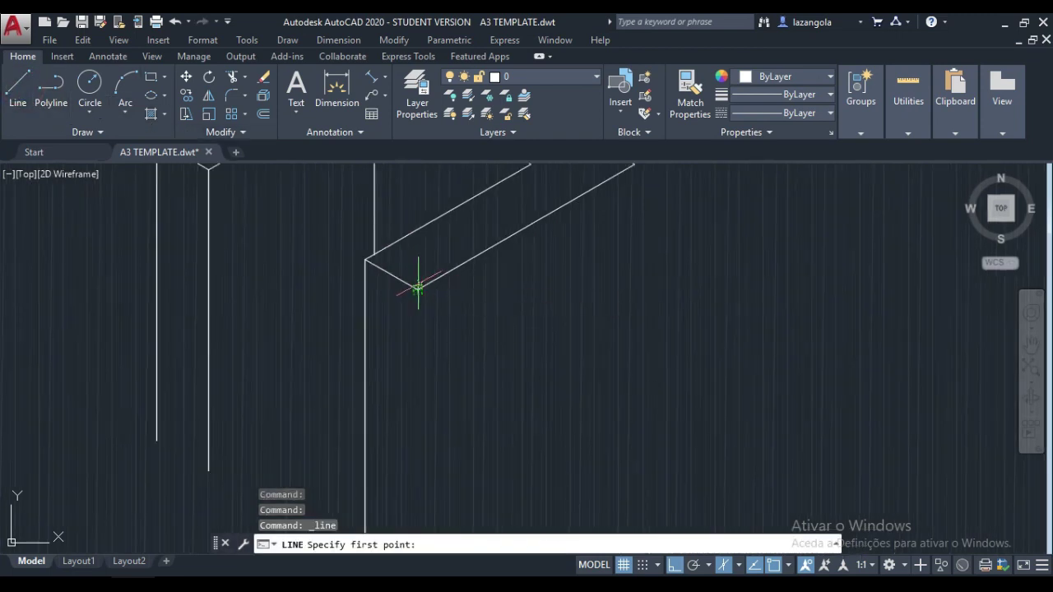
pyautogui.click(418, 289)
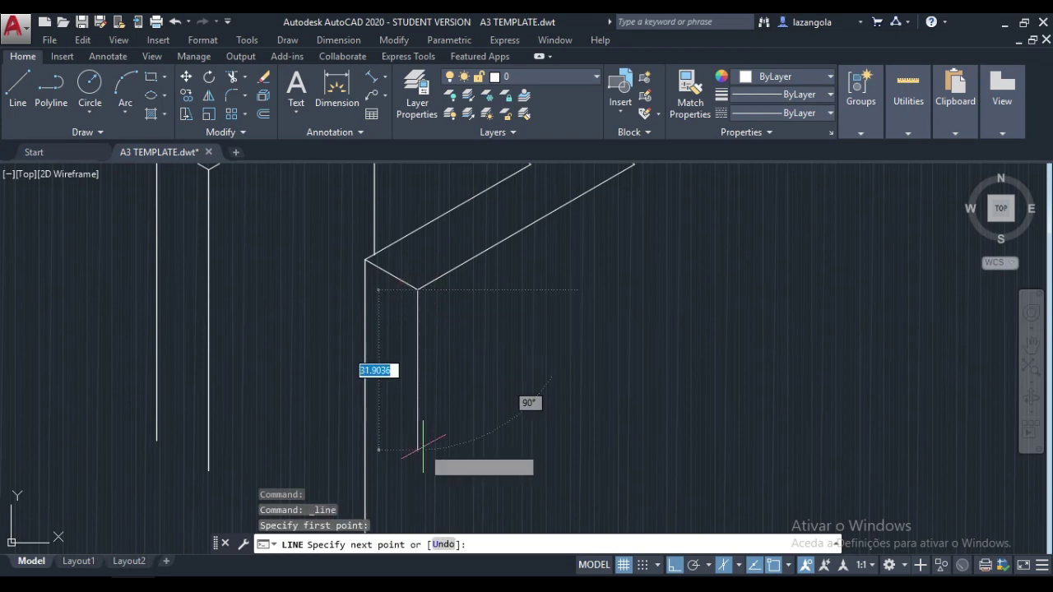
pyautogui.write('32')
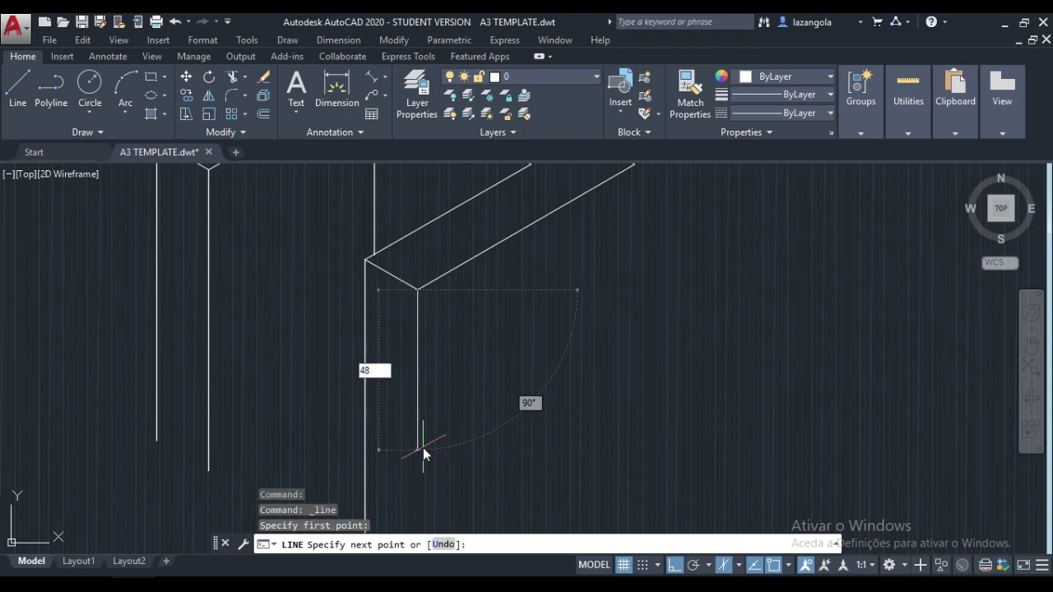
pyautogui.press('Return')
pyautogui.write('48')
pyautogui.press('Return')
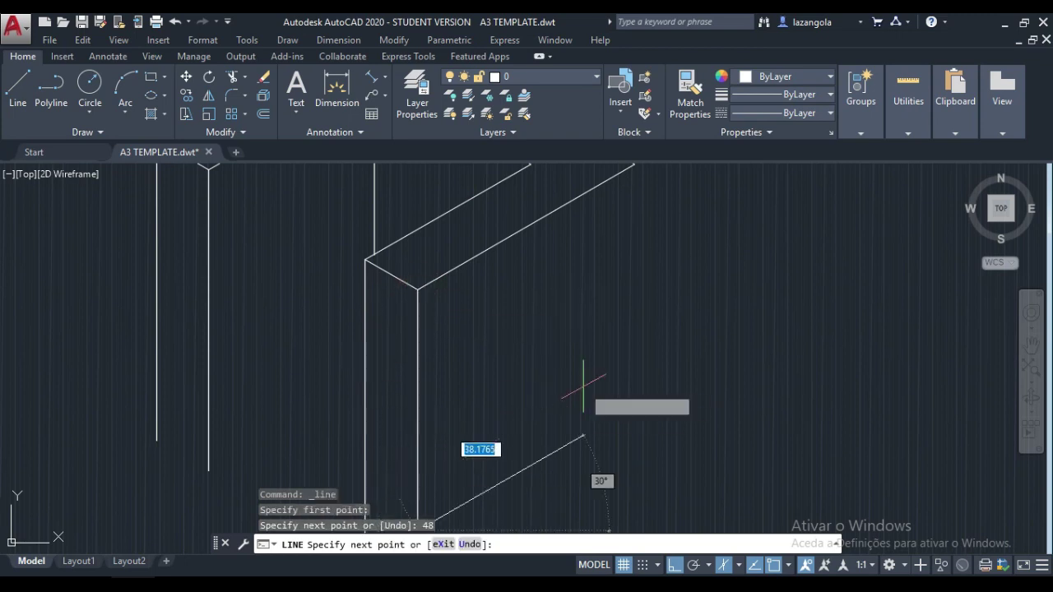
# - Continue the line 50 units at 30° along the front wall's lower edge and up to the U outline's outer right corner
pyautogui.write('50')
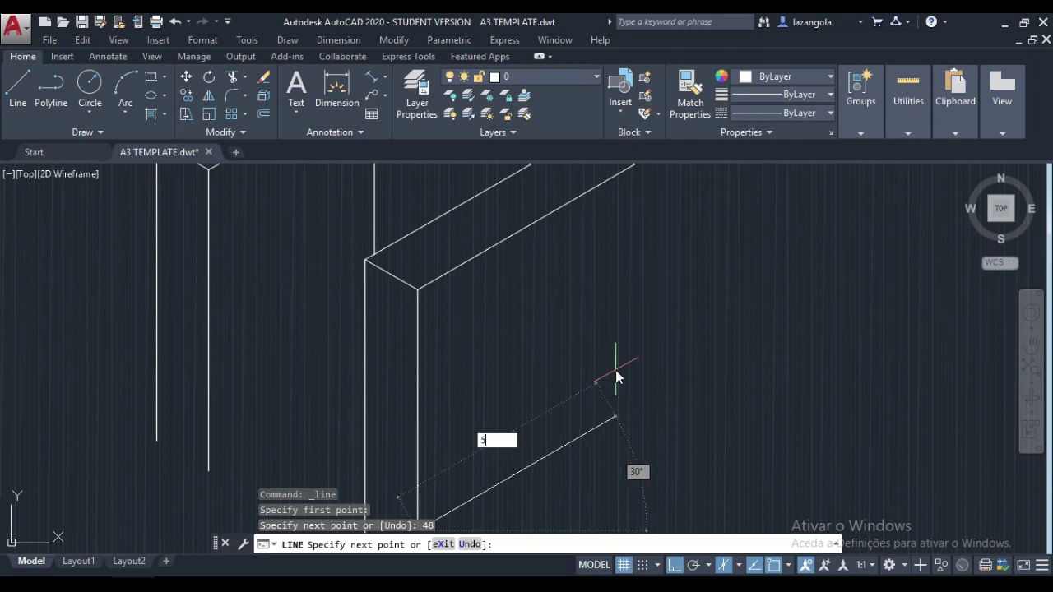
pyautogui.press('Return')
pyautogui.scroll(2, 634, 333)
pyautogui.scroll(-2, 634, 333)
pyautogui.moveTo(622, 270); pyautogui.dragTo(542, 338, button='middle')
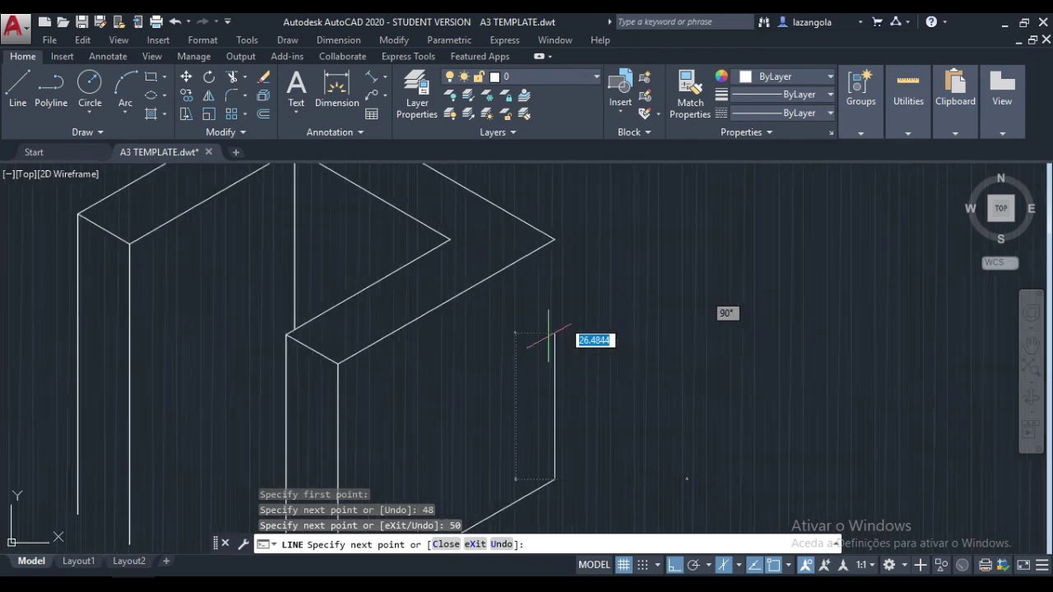
pyautogui.click(556, 239)
pyautogui.press('Return')
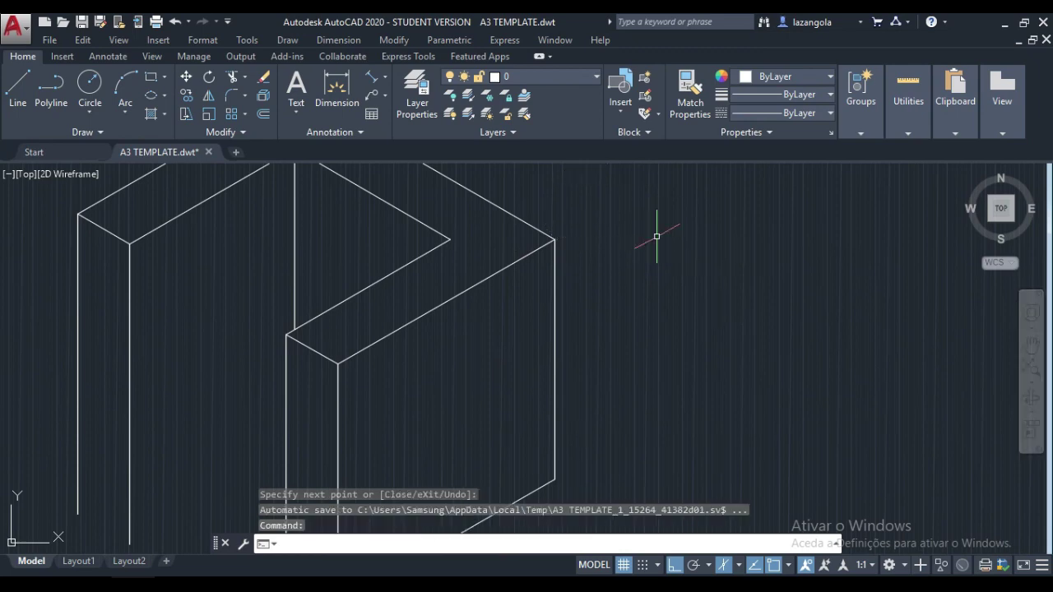
# - From the lower end of the front arm's 60-unit vertical, draw the base's bottom edges: 72 units at 30° downward, then 50 units at 30° upward
pyautogui.scroll(-5, 660, 230)
pyautogui.scroll(2, 679, 340)
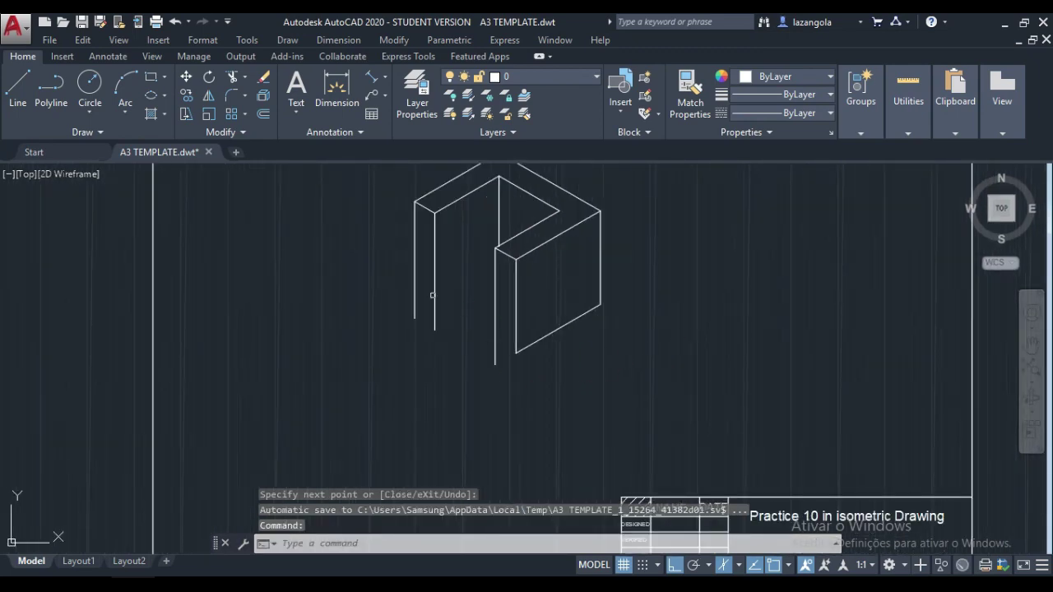
pyautogui.click(23, 91)
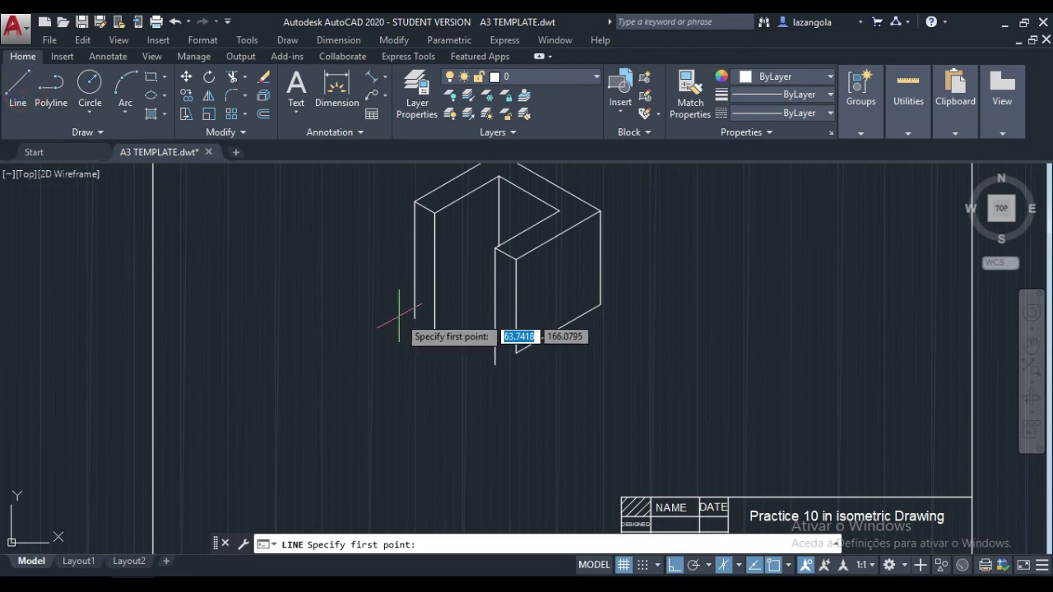
pyautogui.click(494, 365)
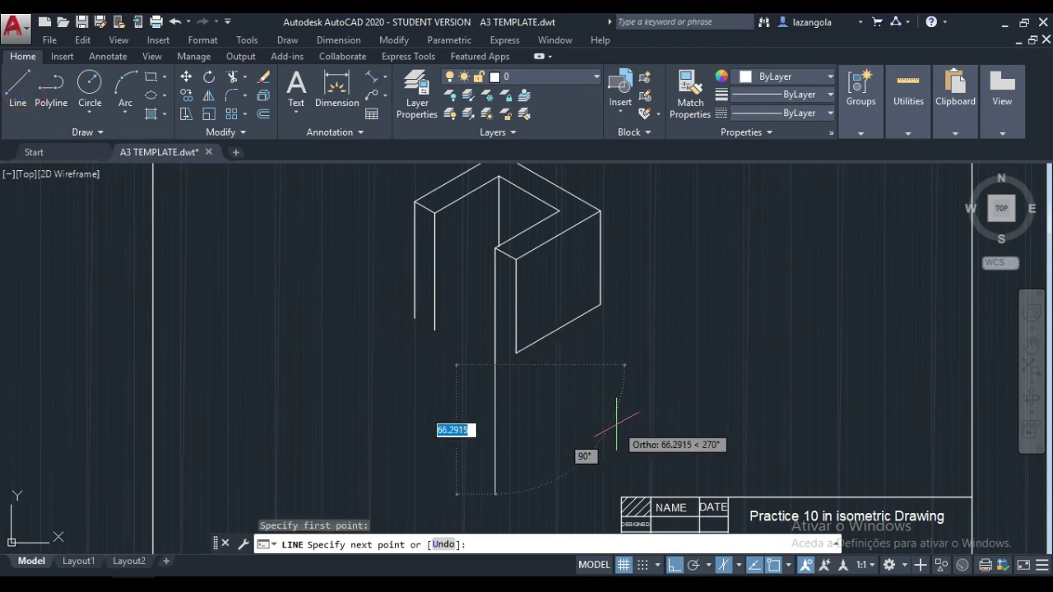
pyautogui.press('F5')
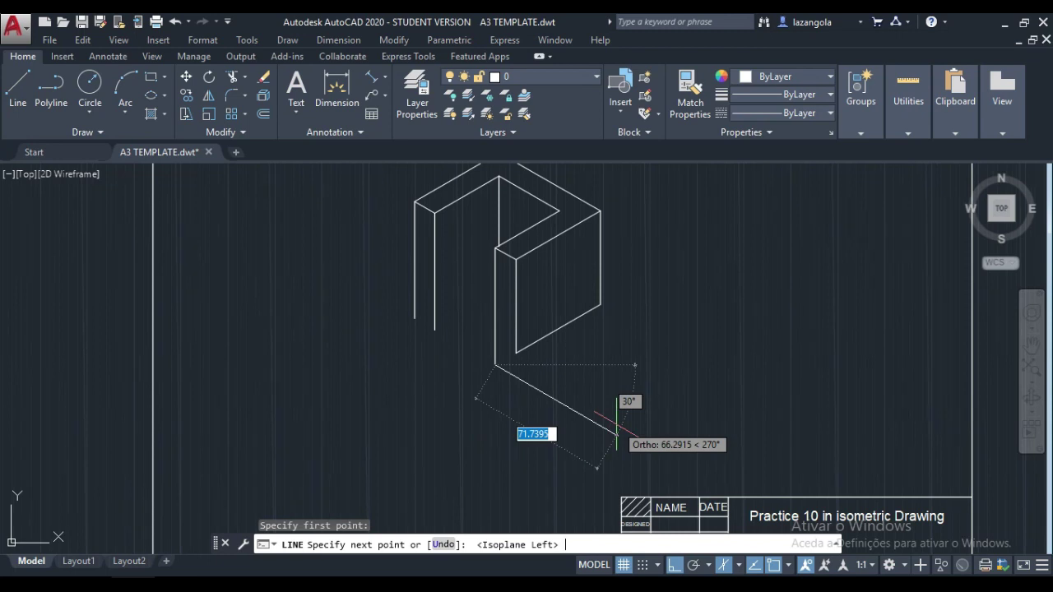
pyautogui.write('7')
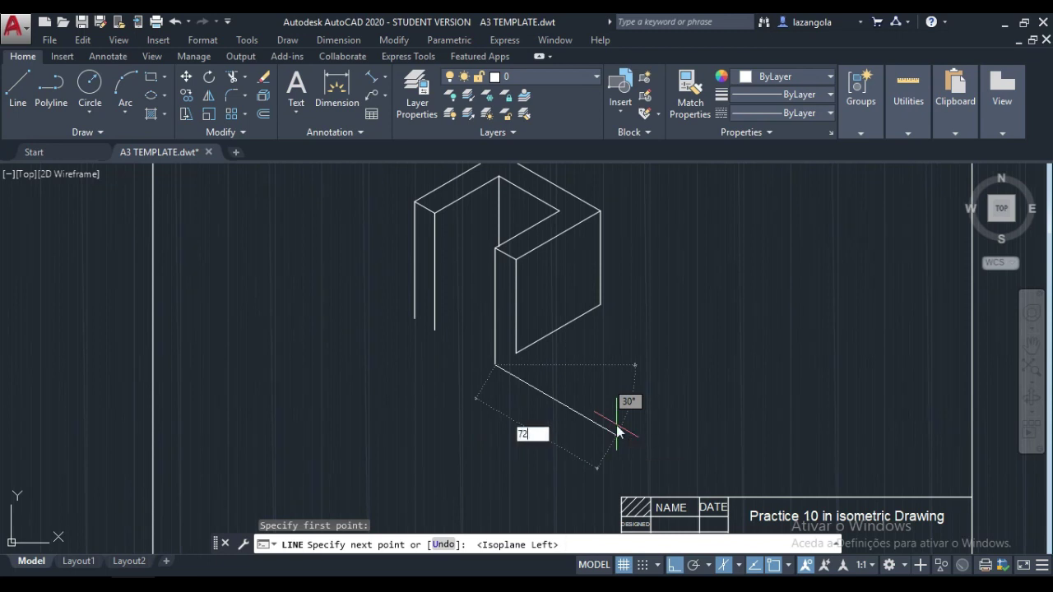
pyautogui.write('2')
pyautogui.press('Return')
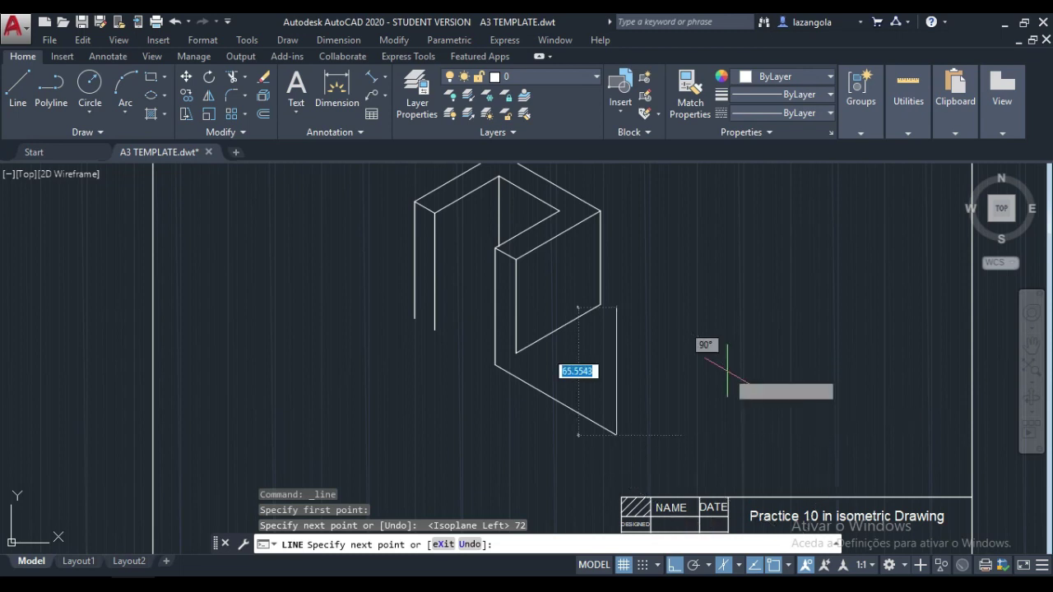
pyautogui.press('F5')
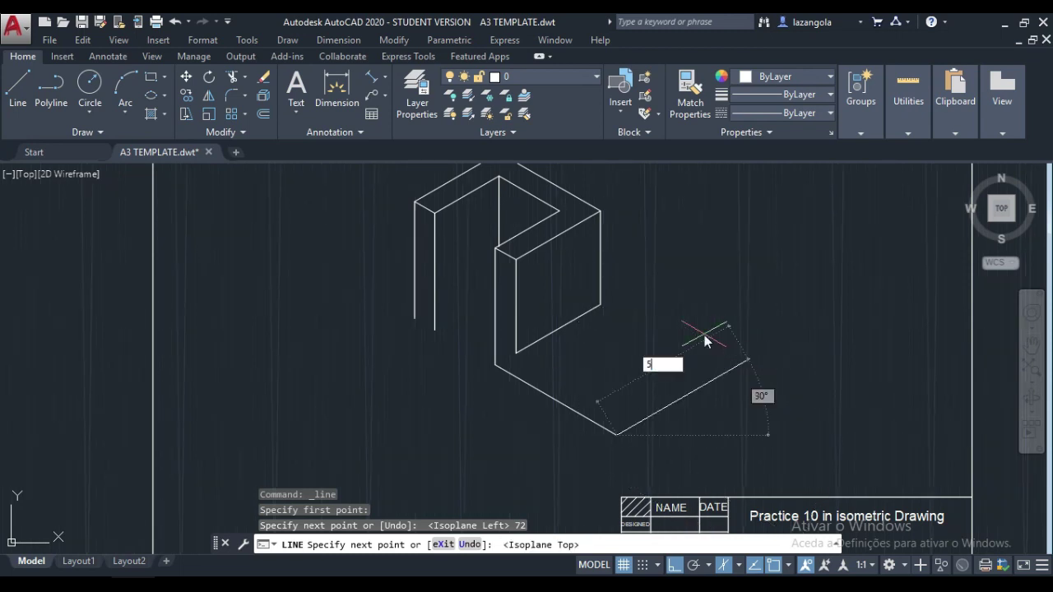
pyautogui.press('Return')
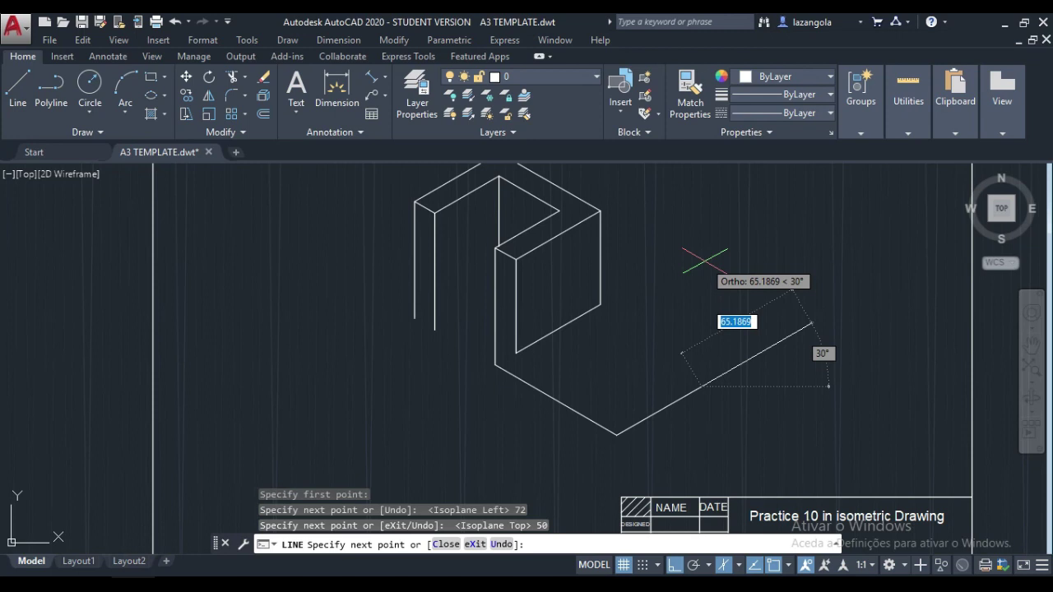
# - Continue the base outline 12 units vertically upward and join it to the front wall's lower rear corner
pyautogui.press('F5')
pyautogui.write('1')
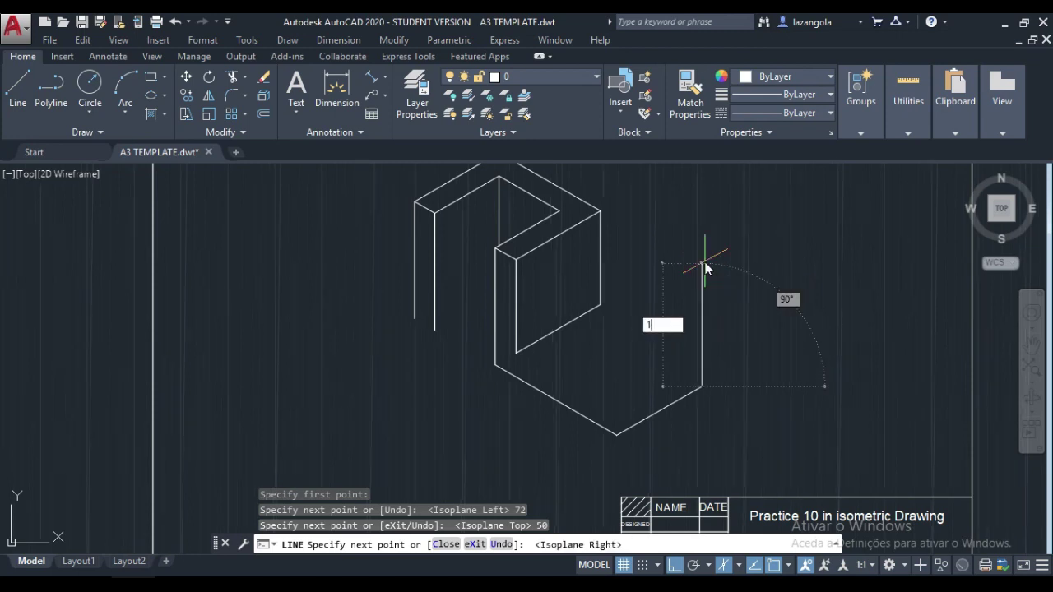
pyautogui.write('2')
pyautogui.press('Return')
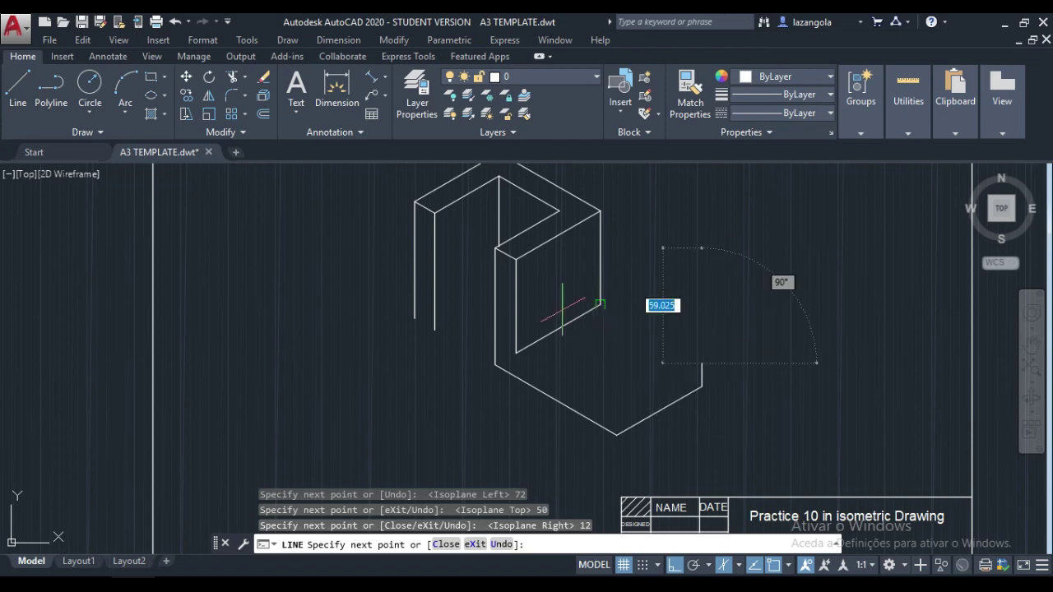
pyautogui.scroll(2, 569, 298)
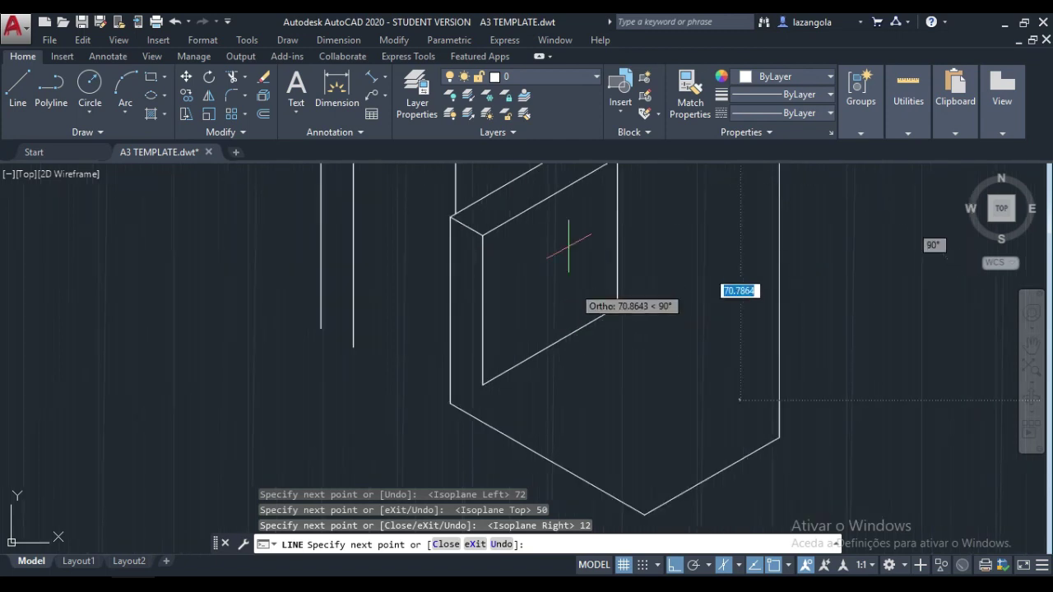
pyautogui.click(616, 306)
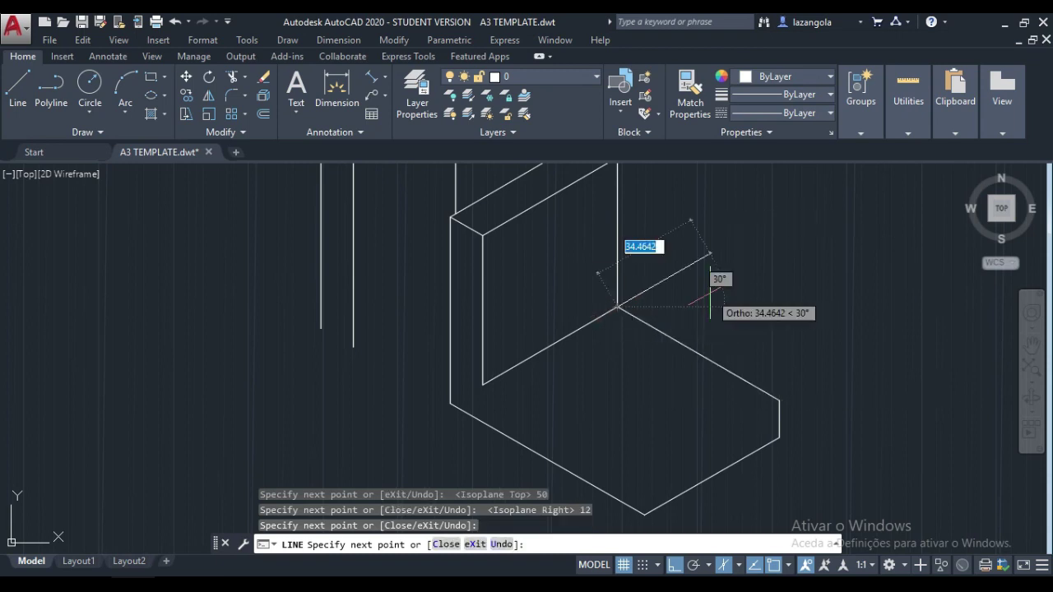
pyautogui.press('Return')
# - Draw a 12-unit vertical edge up from the base's lowest corner and connect it to the front wall's lower front corner
pyautogui.scroll(-2, 743, 291)
pyautogui.scroll(2, 740, 305)
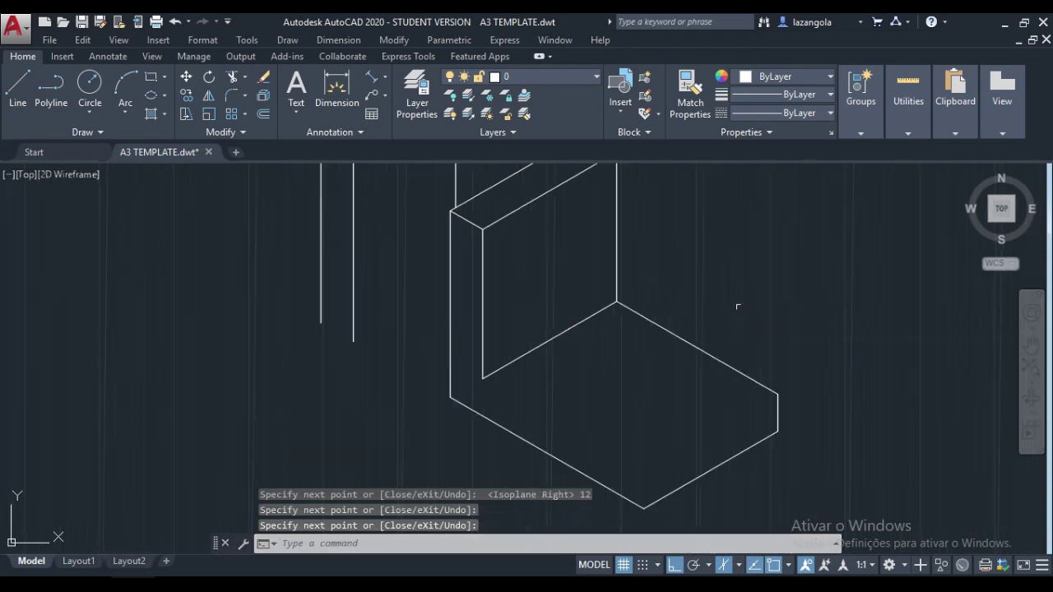
pyautogui.click(17, 89)
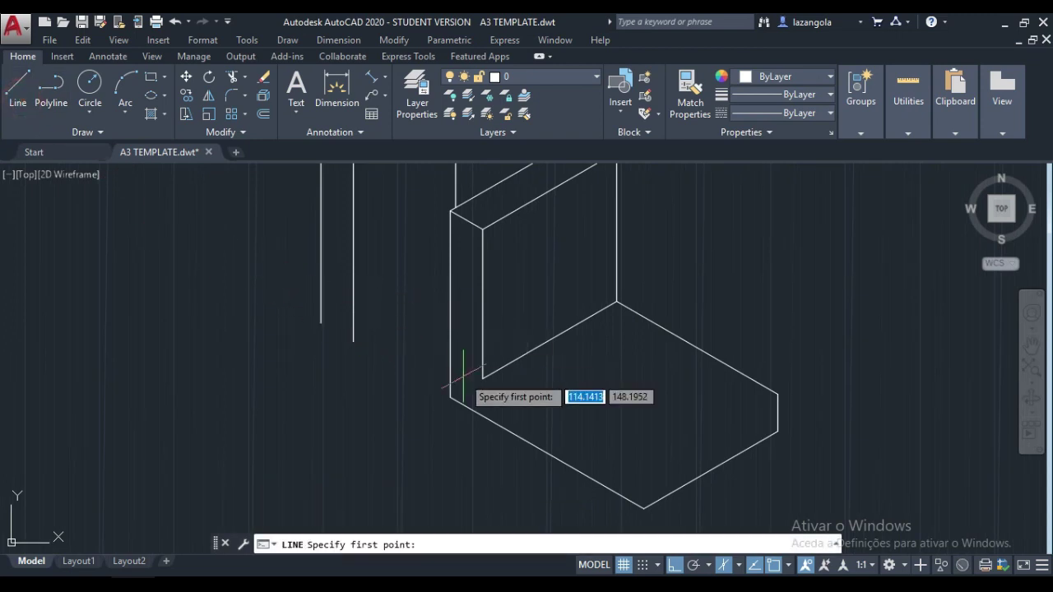
pyautogui.click(643, 509)
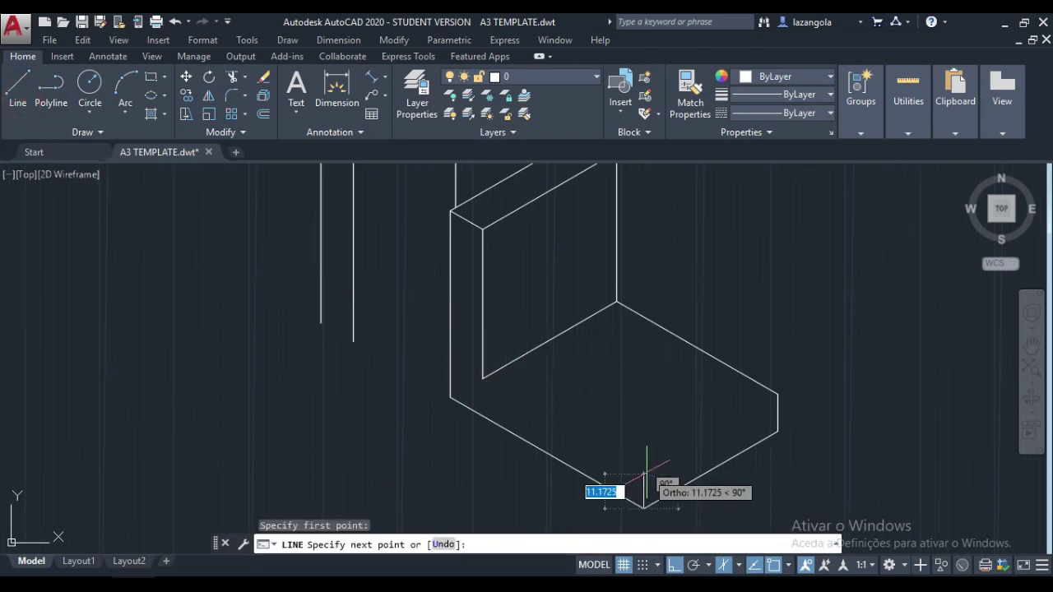
pyautogui.write('12')
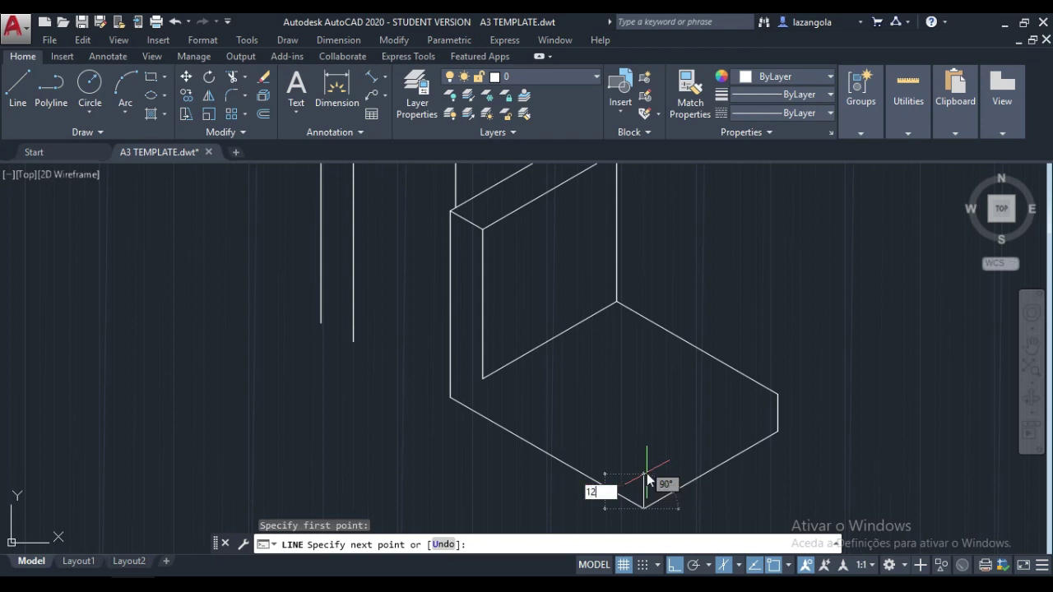
pyautogui.press('Return')
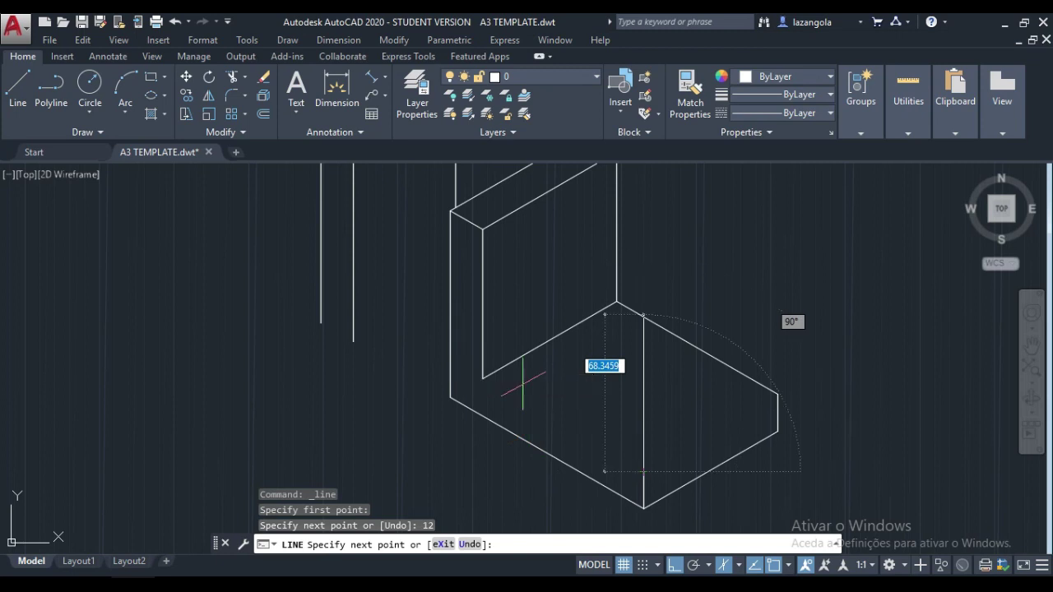
pyautogui.press('F5')
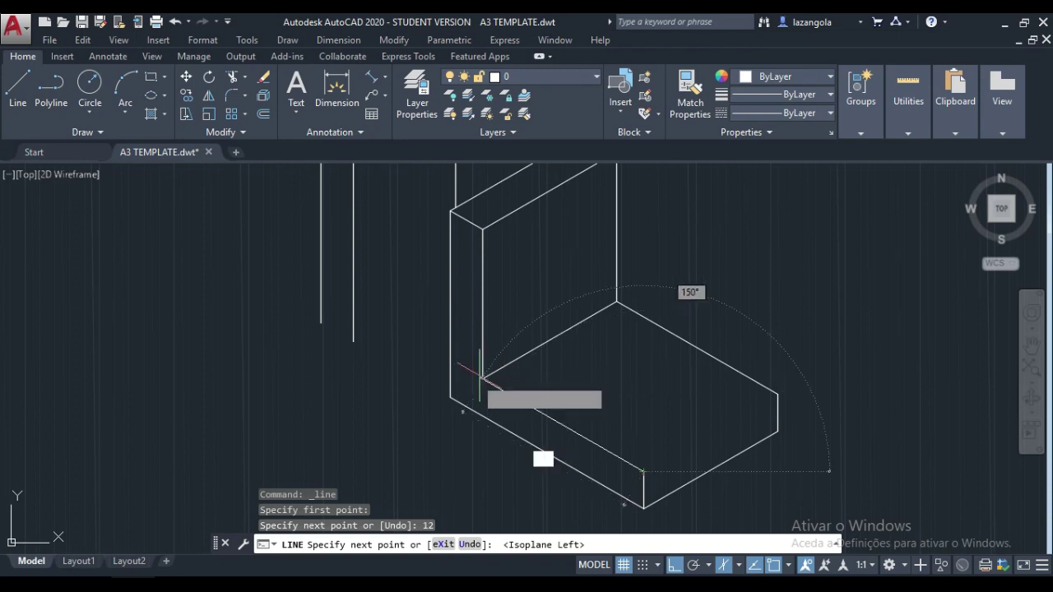
pyautogui.click(482, 379)
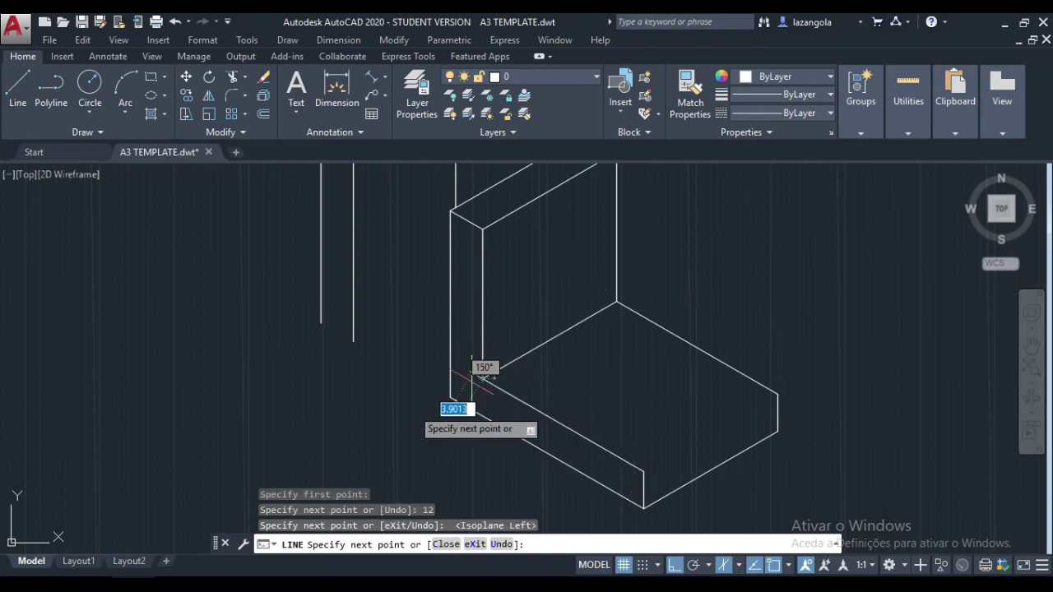
pyautogui.press('Return')
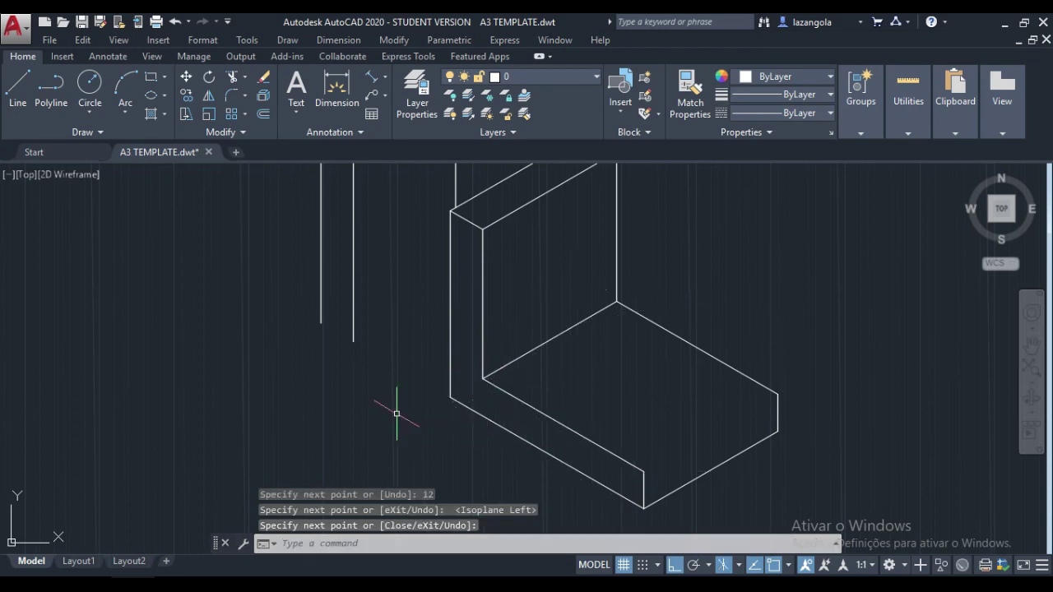
# - Draw the top edge of the base's end face, joining the upper ends of its two 12-unit vertical edges
pyautogui.click(12, 92)
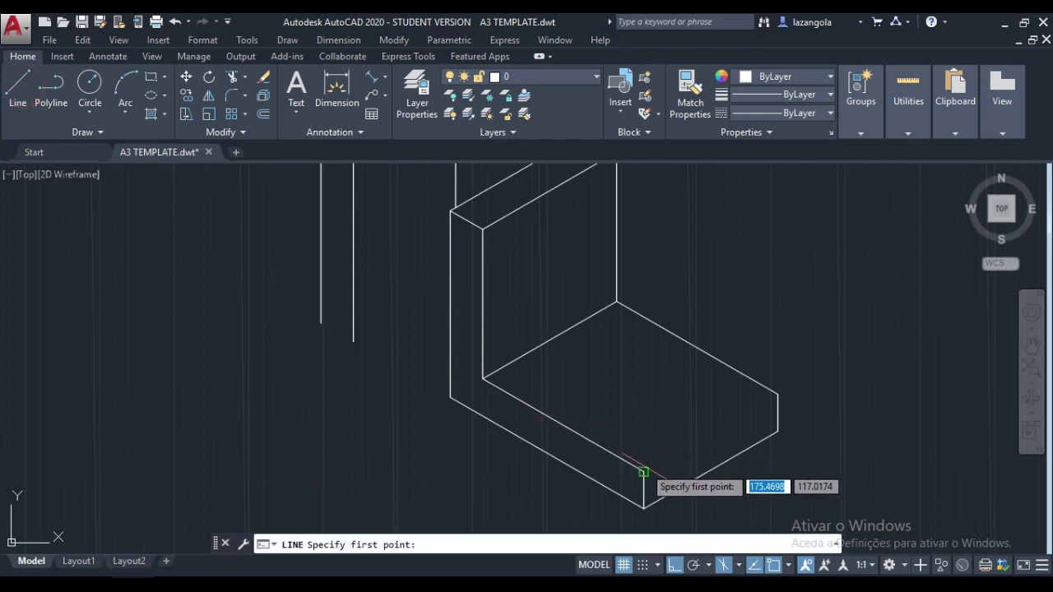
pyautogui.click(644, 470)
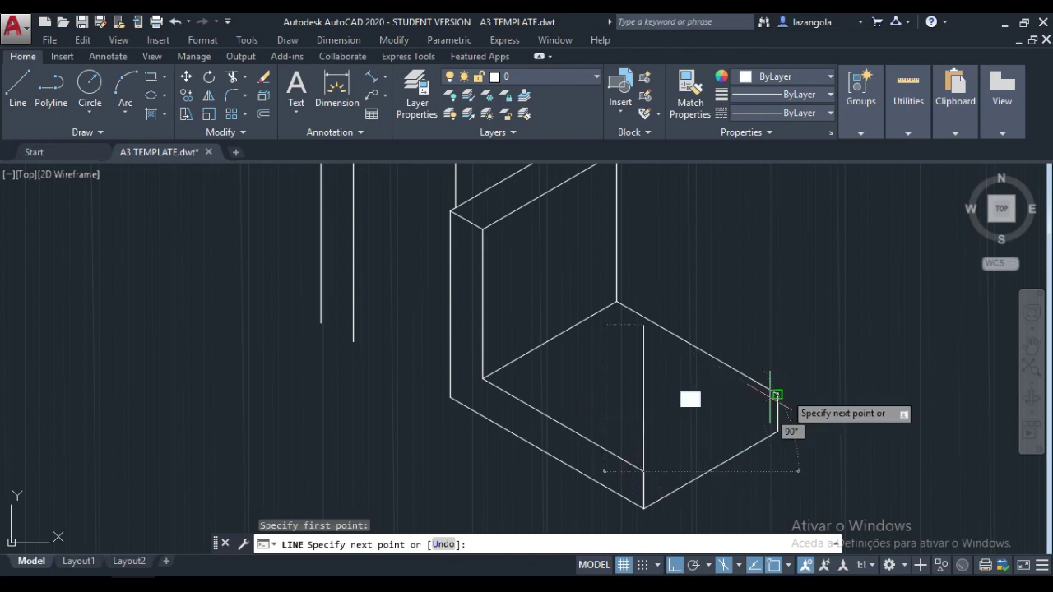
pyautogui.click(776, 395)
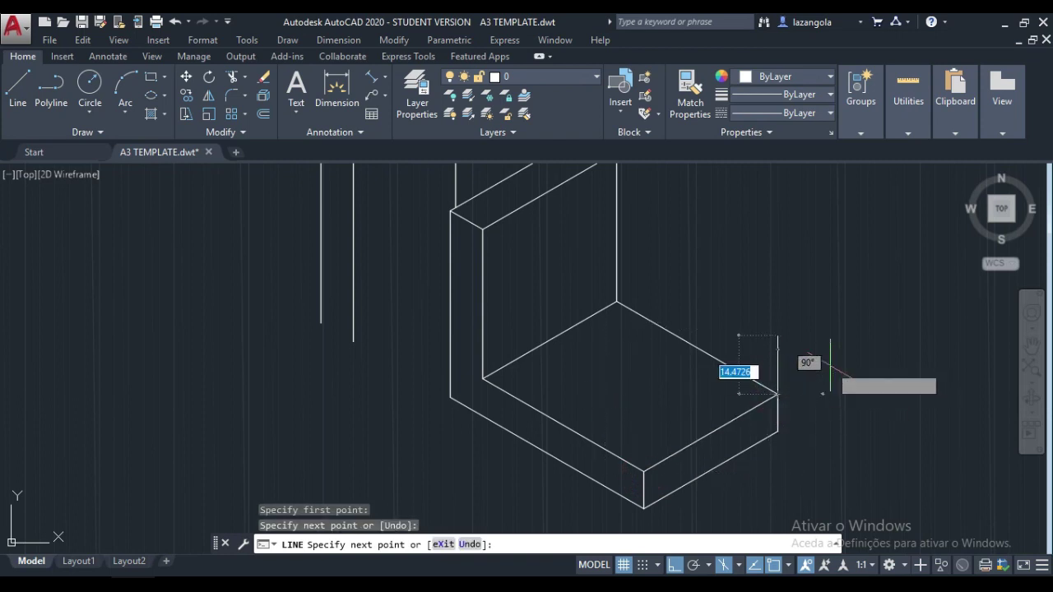
pyautogui.press('Return')
# - Draw a line joining the lower ends of the rear arm's two vertical edges
pyautogui.scroll(-2, 777, 367)
pyautogui.scroll(-2, 766, 367)
pyautogui.scroll(2, 620, 379)
pyautogui.scroll(2, 594, 376)
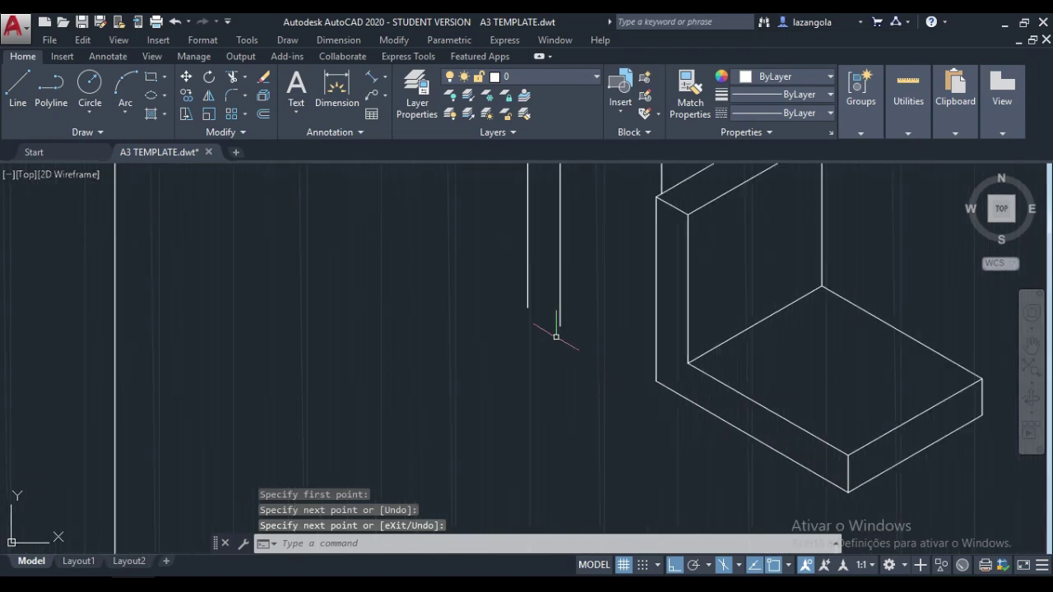
pyautogui.click(21, 87)
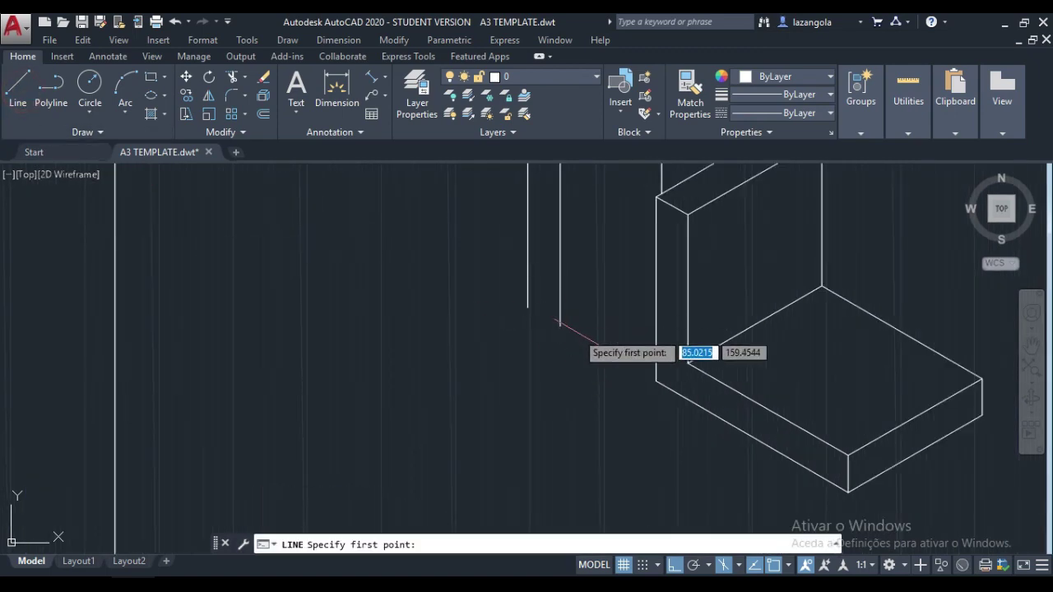
pyautogui.click(527, 308)
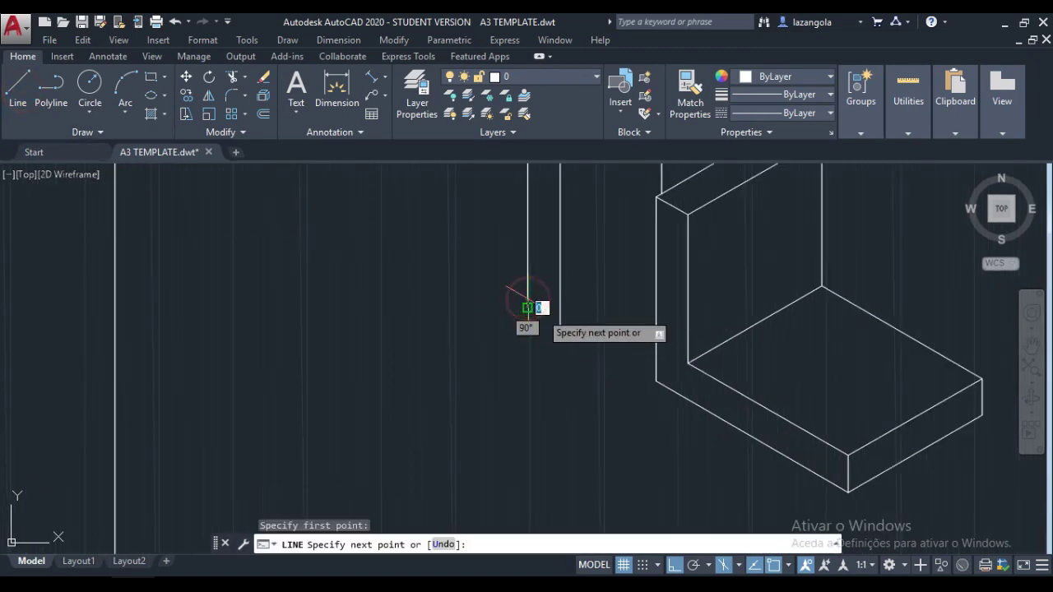
pyautogui.click(560, 327)
pyautogui.press('Return')
# - Draw a line from the rear arm's lower front corner at 30°, parallel to the arm's top edge, extending past the front wall's vertical edges
pyautogui.press('Return')
pyautogui.moveTo(559, 328); pyautogui.dragTo(442, 331, button='middle')
pyautogui.click(445, 330)
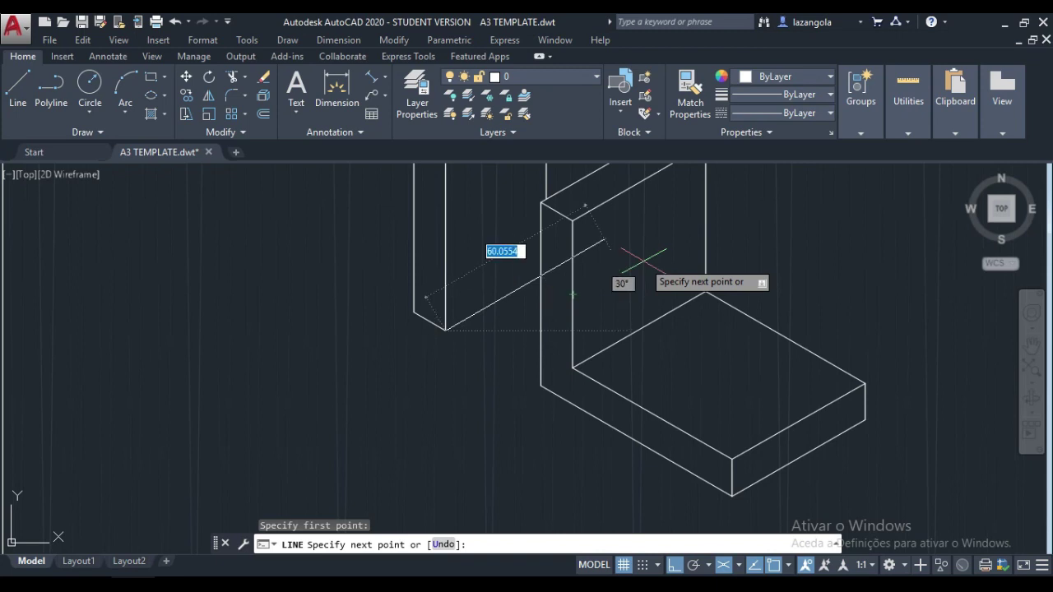
pyautogui.press('F5')
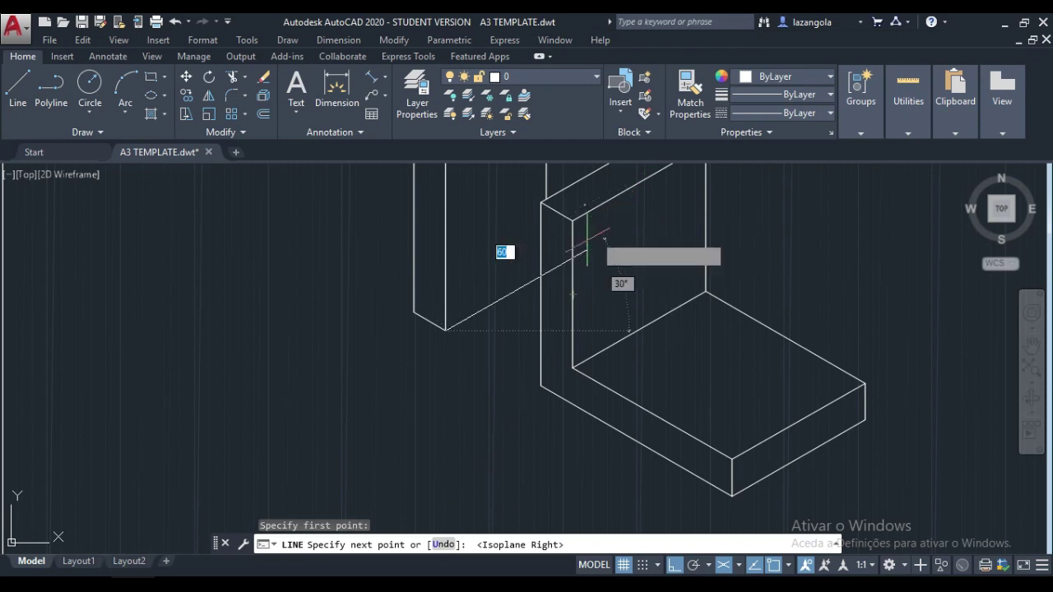
pyautogui.click(662, 221)
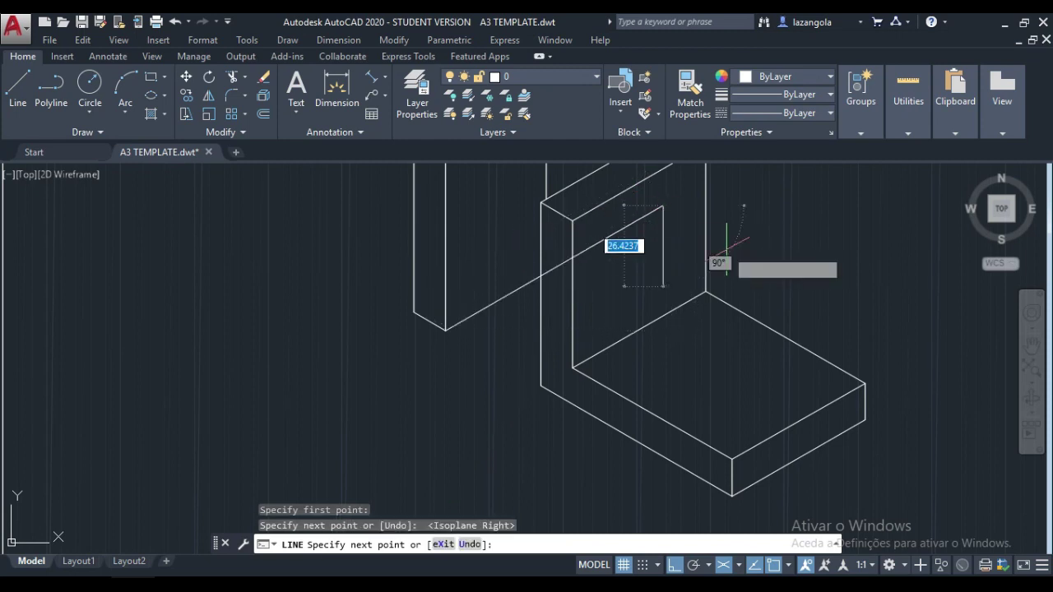
pyautogui.press('Return')
# - Trim the part of the rear arm's bottom edge beyond the front wall's outer vertical edge, using that edge as the cutting edge
pyautogui.scroll(-3, 722, 292)
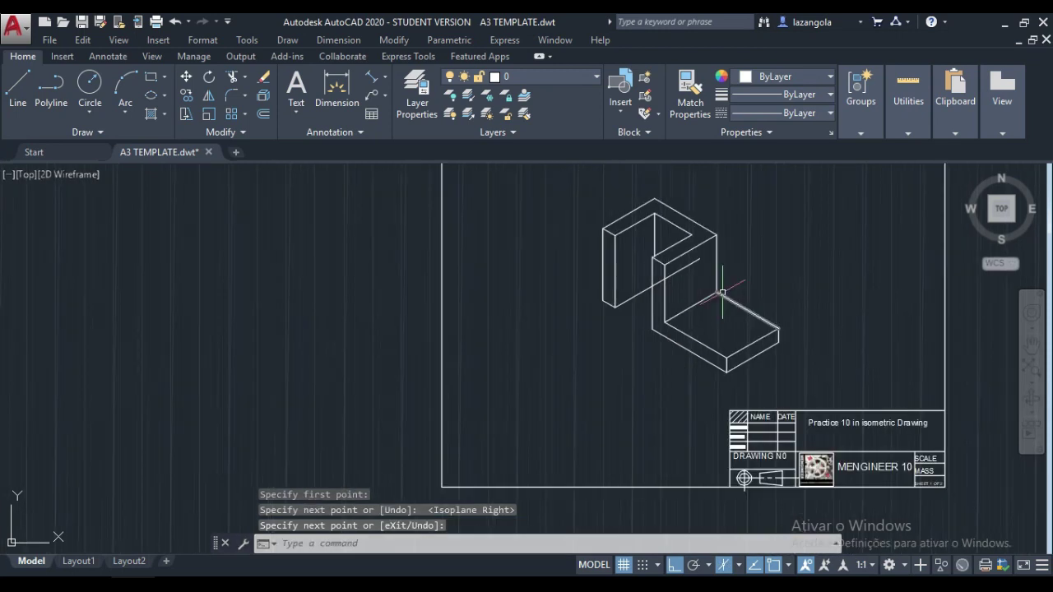
pyautogui.moveTo(773, 260); pyautogui.dragTo(658, 299, button='middle')
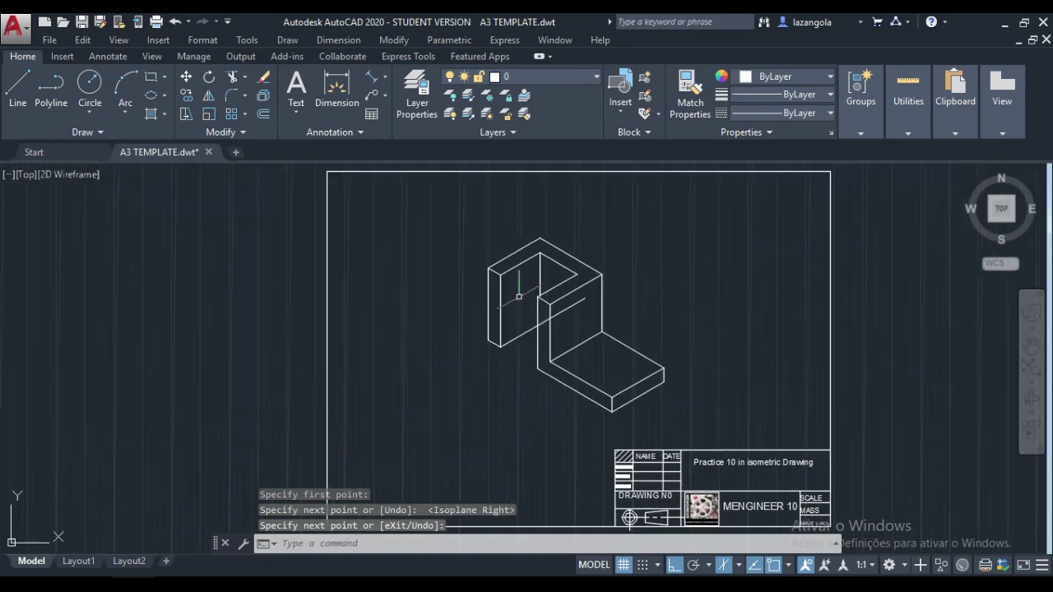
pyautogui.click(236, 78)
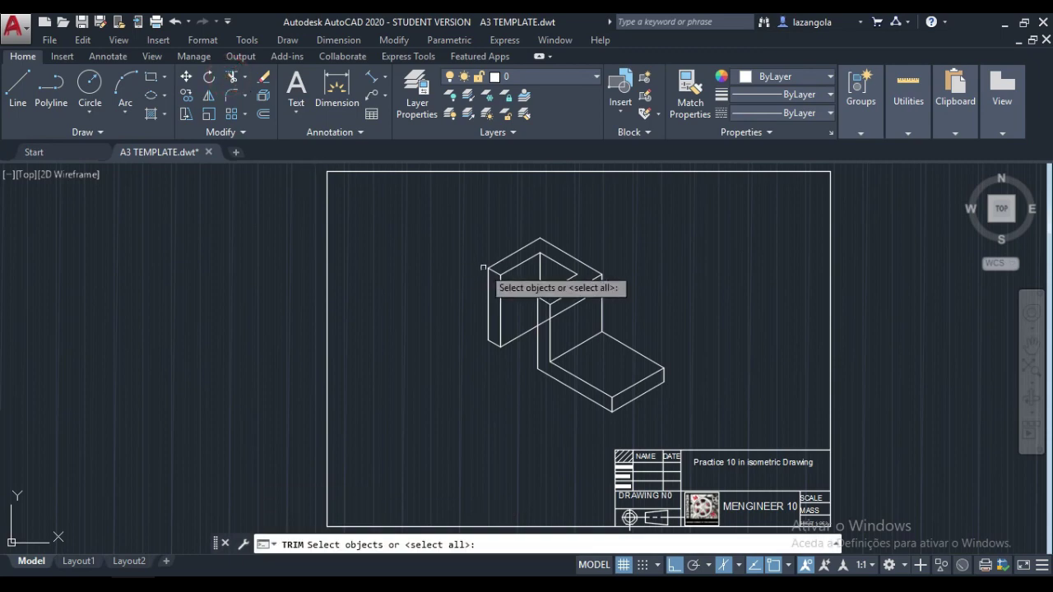
pyautogui.click(539, 310)
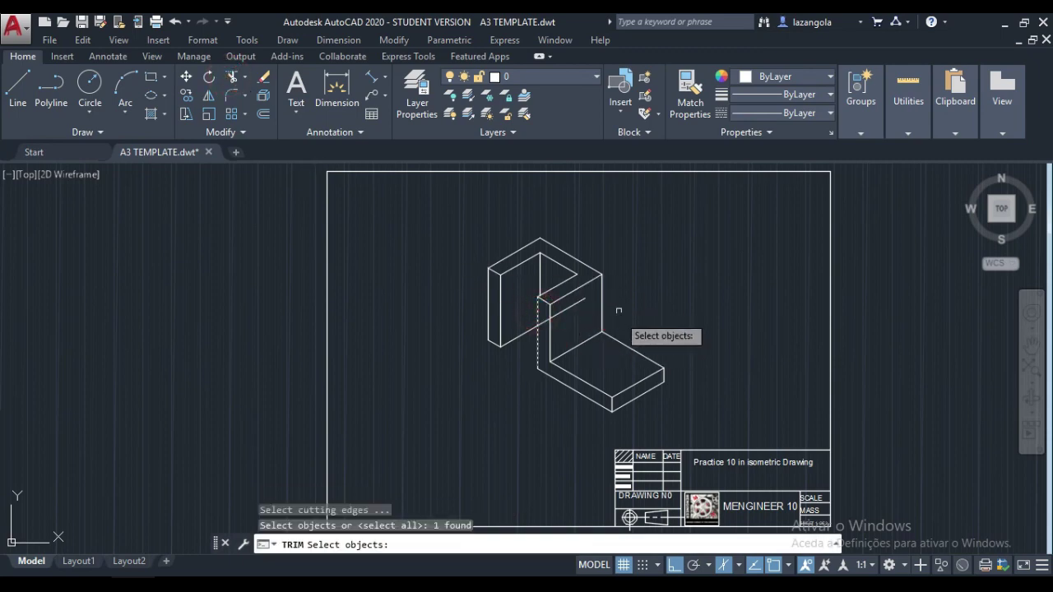
pyautogui.press('Return')
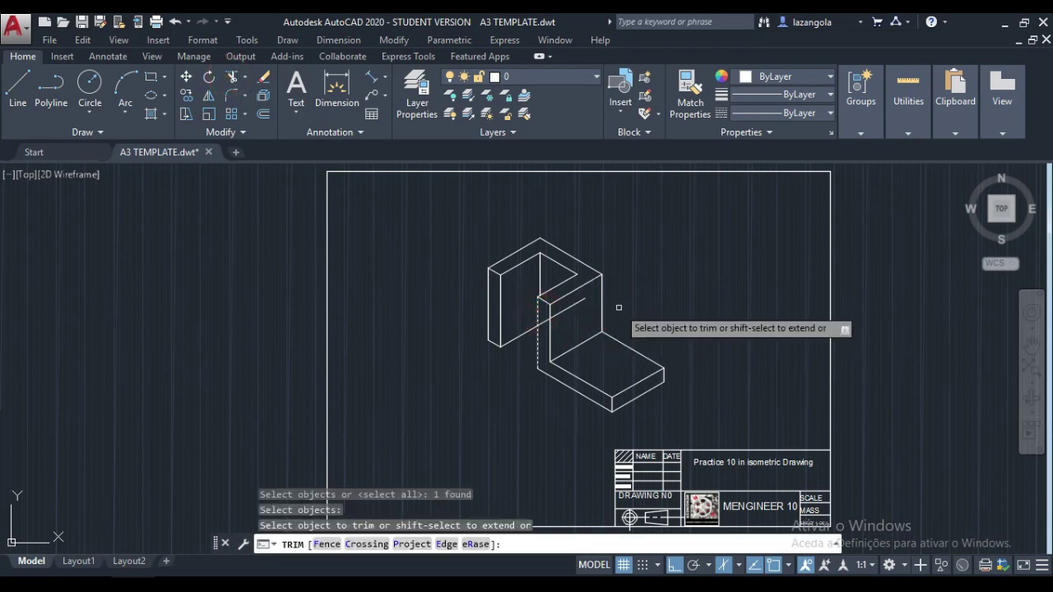
pyautogui.click(578, 300)
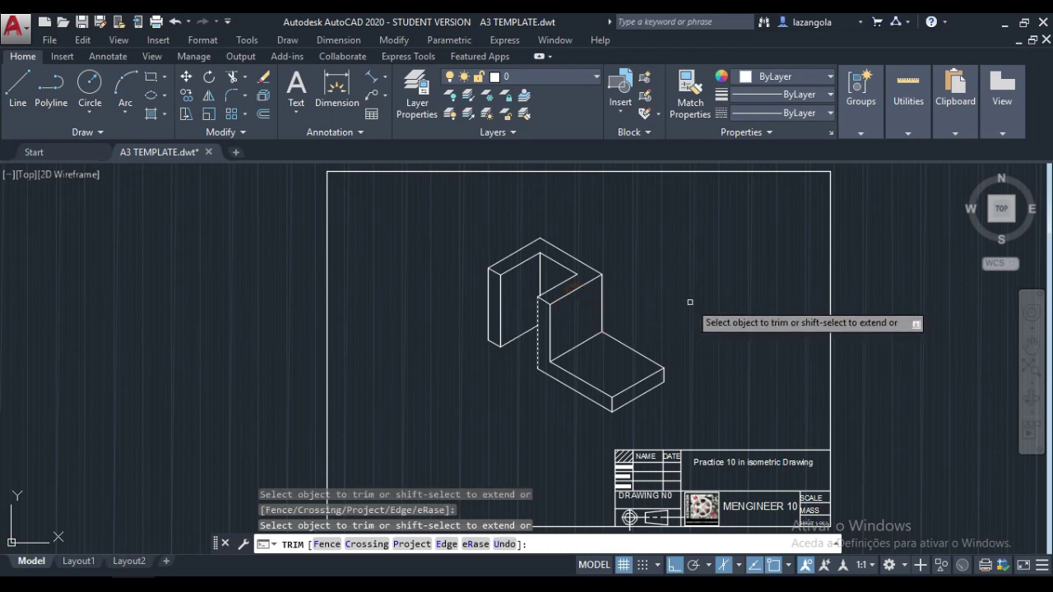
pyautogui.press('Escape')
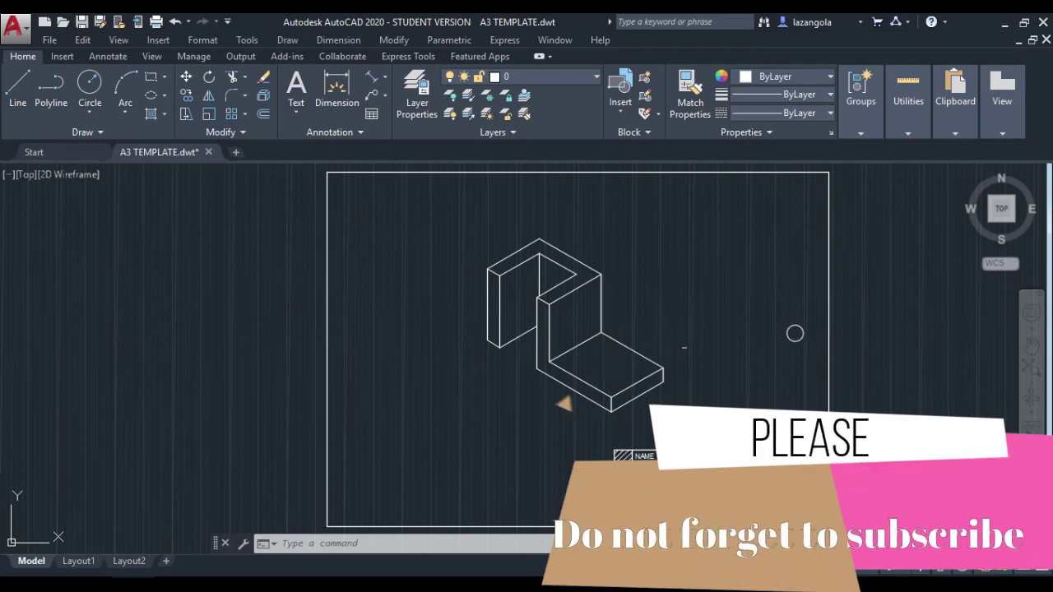
# - Look up the hole's position in practice11.pdf and copy the base's upper end edge 30 units along the base toward the front wall
pyautogui.moveTo(715, 367); pyautogui.dragTo(649, 359, button='middle')
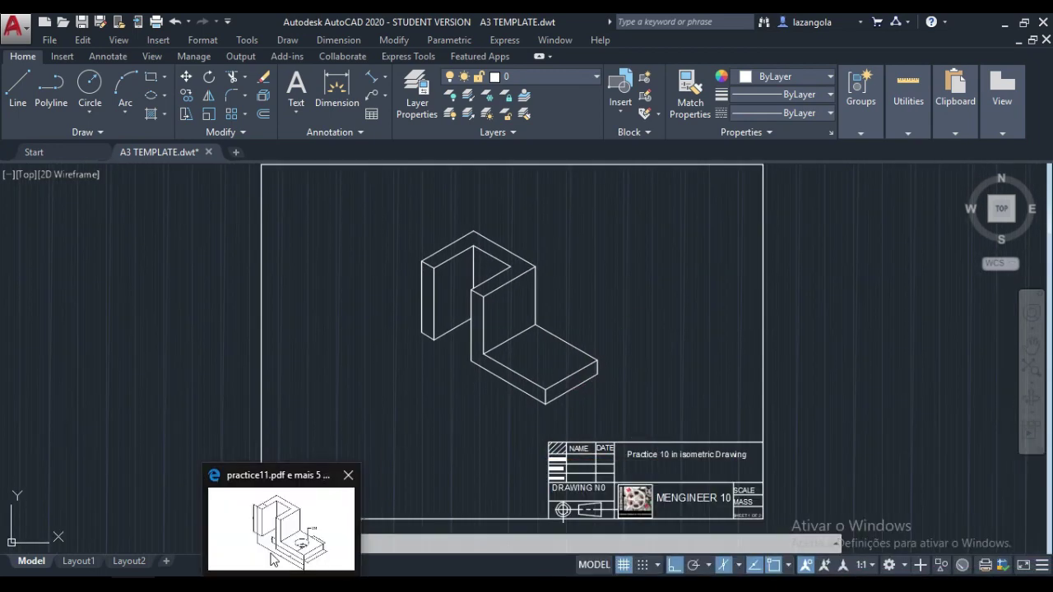
pyautogui.click(271, 554)
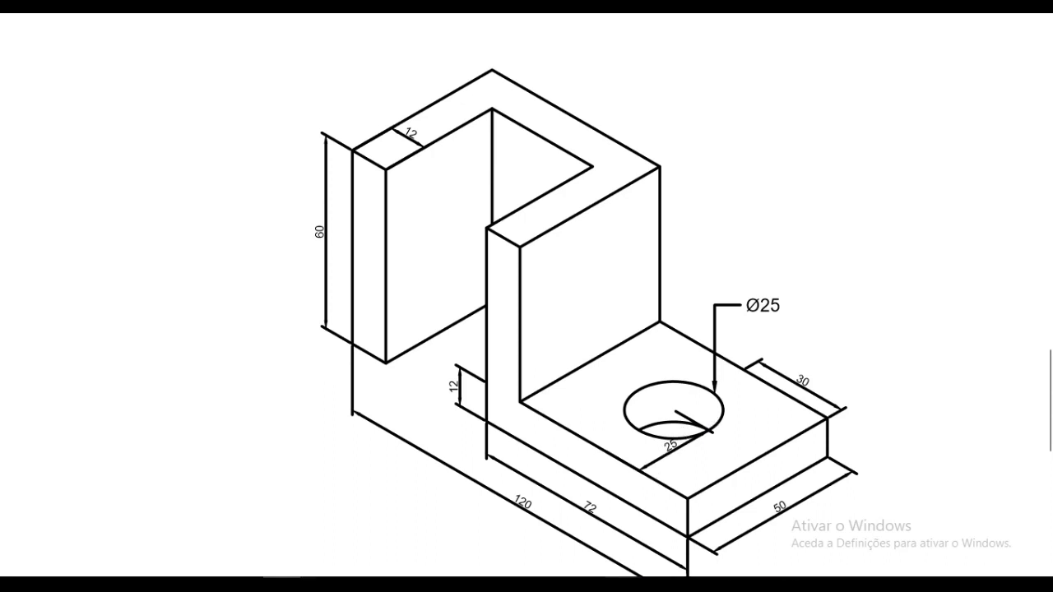
pyautogui.click(673, 547)
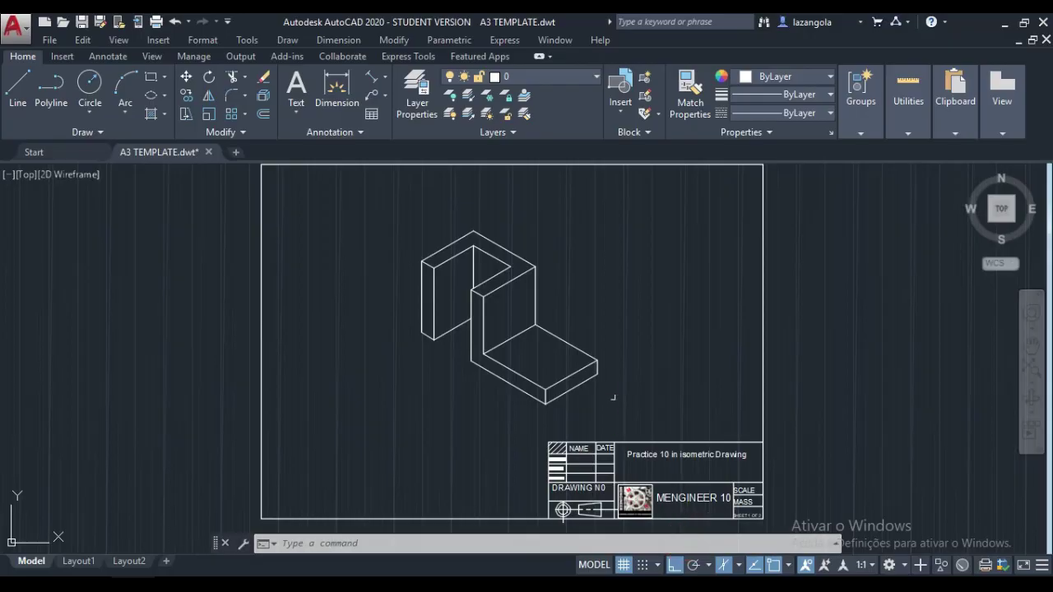
pyautogui.scroll(4, 610, 382)
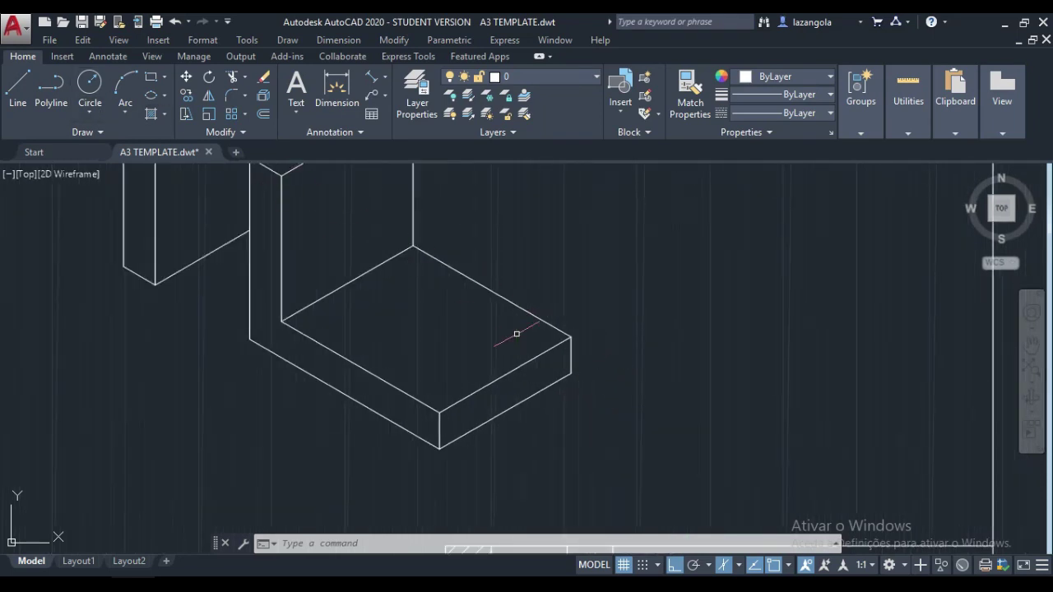
pyautogui.click(186, 94)
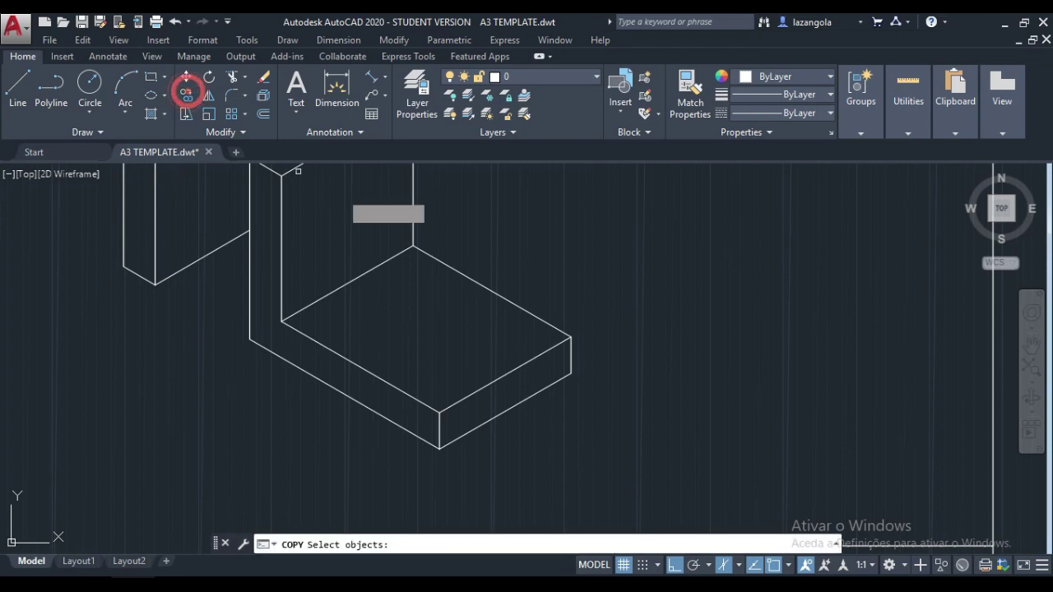
pyautogui.click(519, 363)
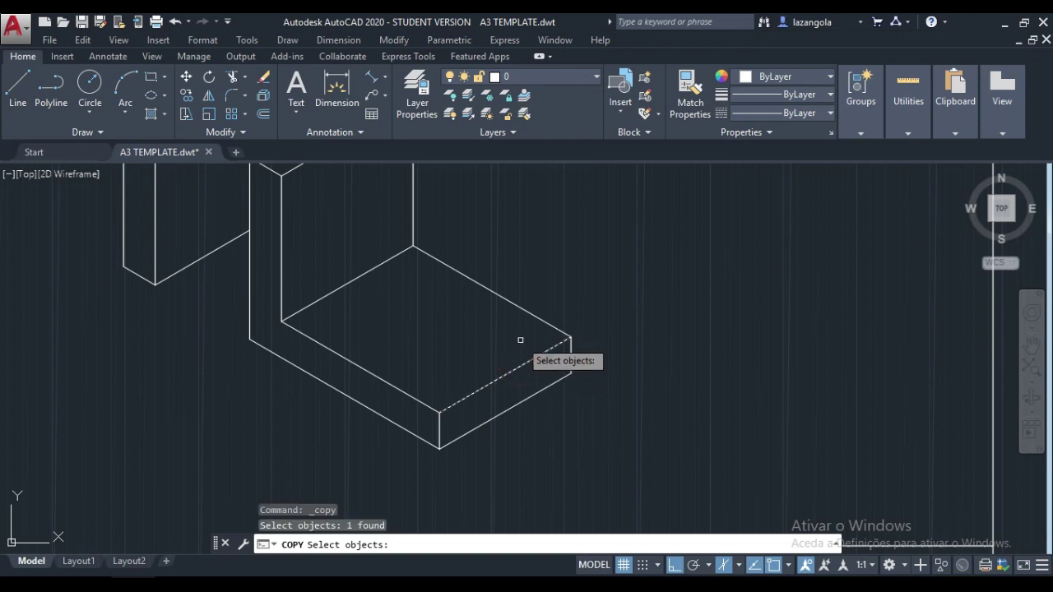
pyautogui.press('Return')
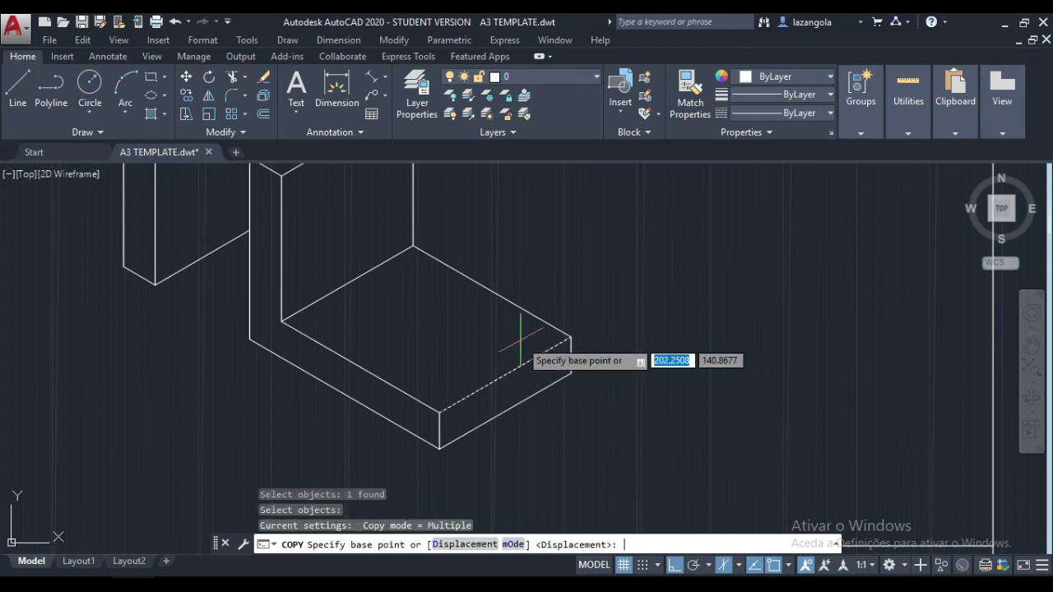
pyautogui.click(570, 336)
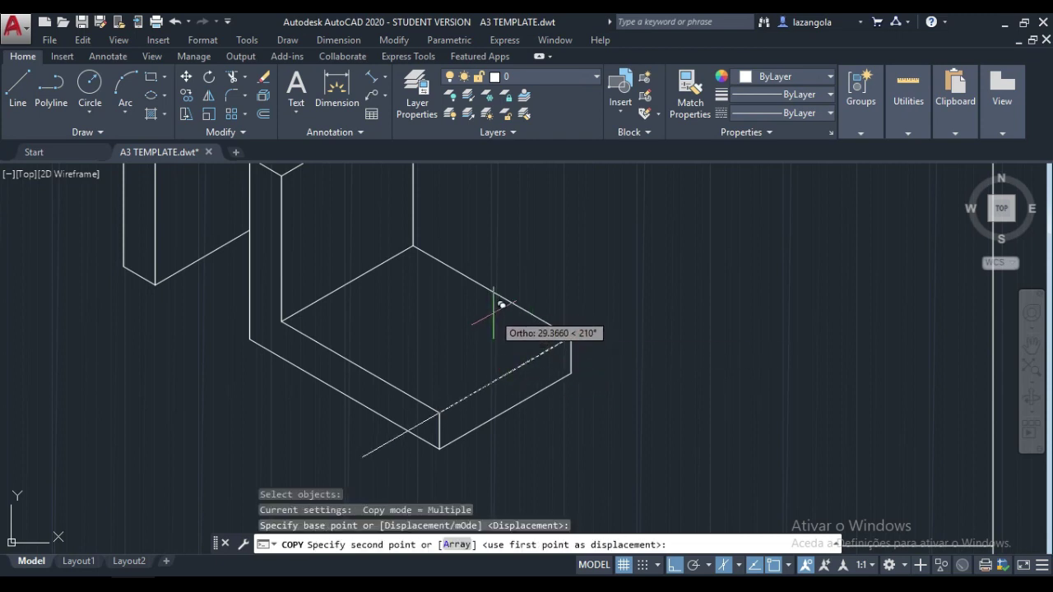
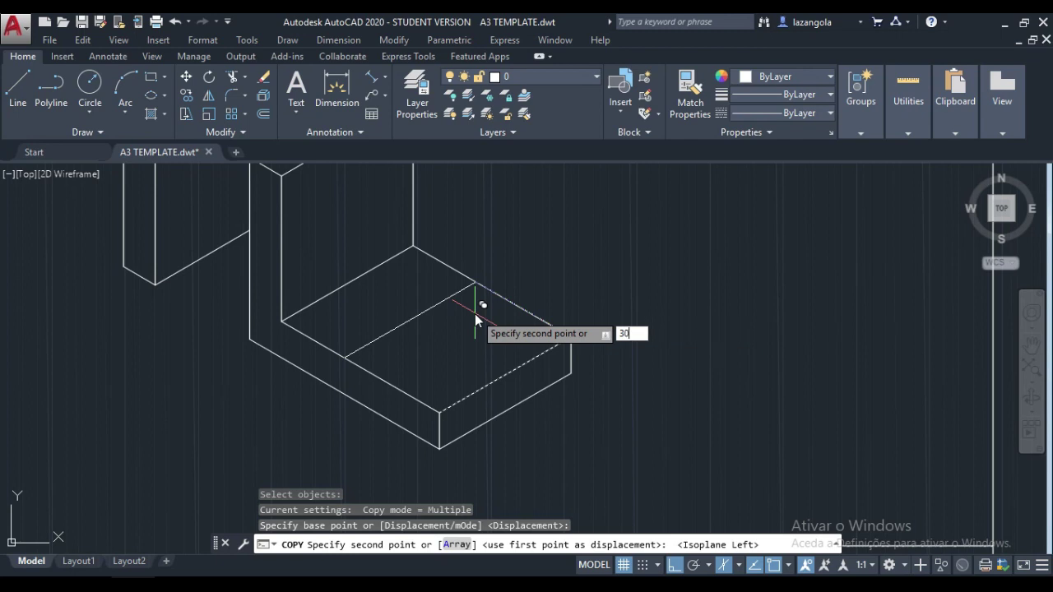
pyautogui.press('Return')
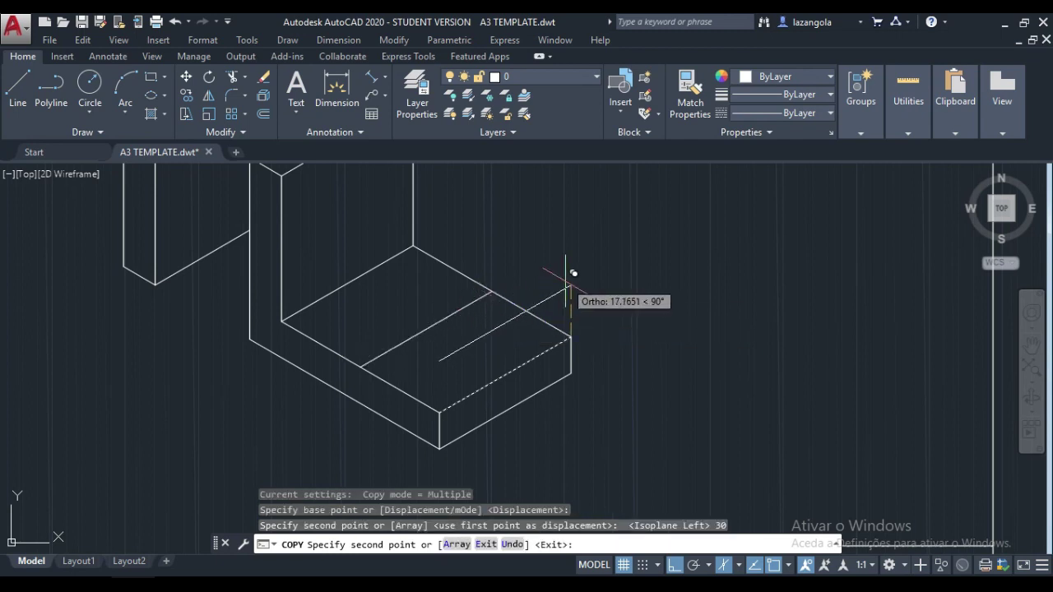
pyautogui.press('Return')
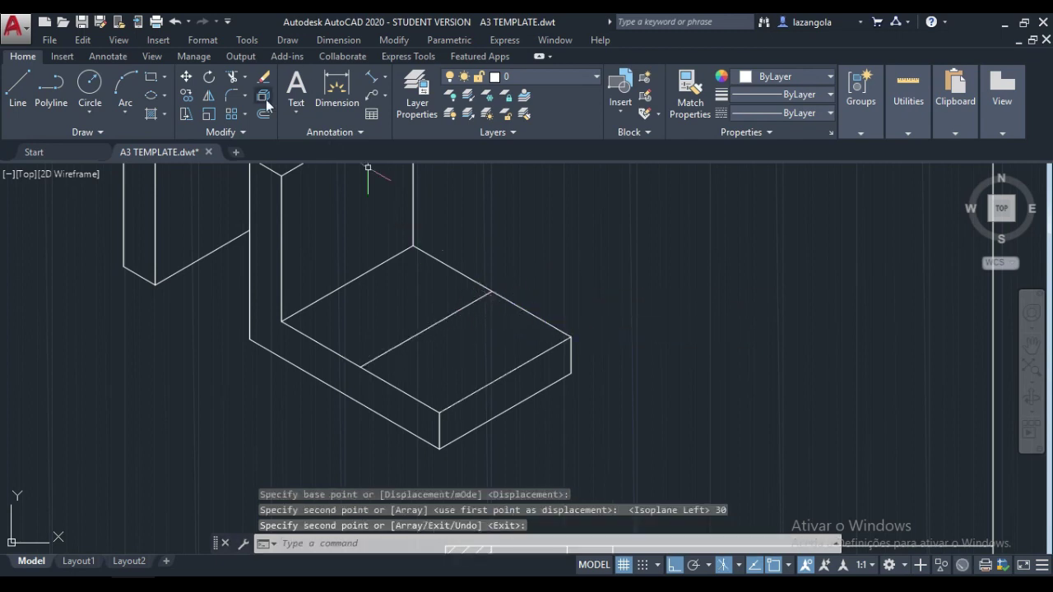
# - Copy the long front edge of the base's top face 25 units across the base's width to cross the other construction line
pyautogui.click(187, 97)
pyautogui.click(392, 385)
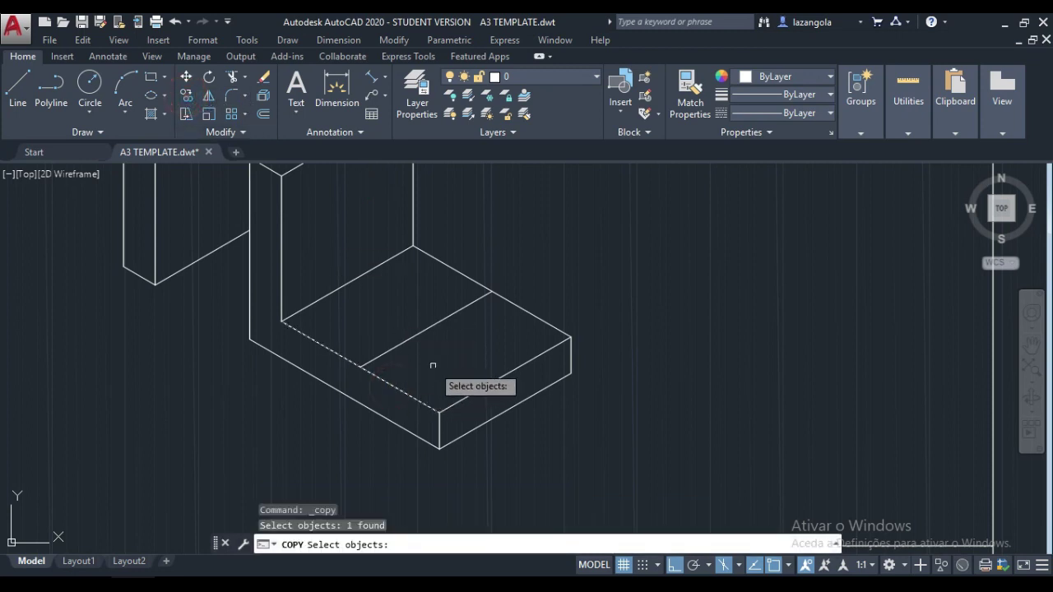
pyautogui.press('Return')
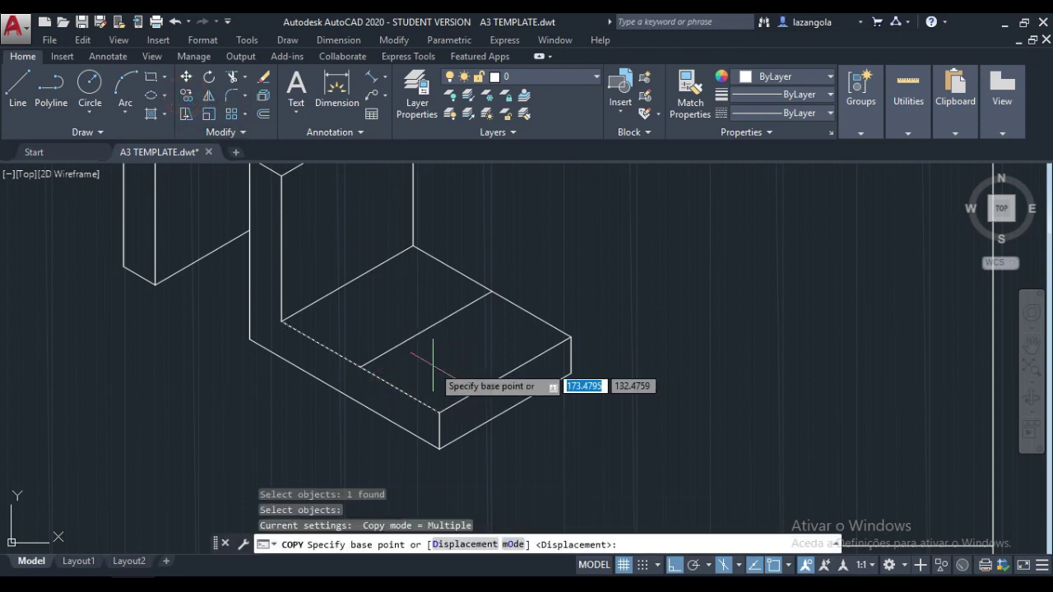
pyautogui.click(441, 414)
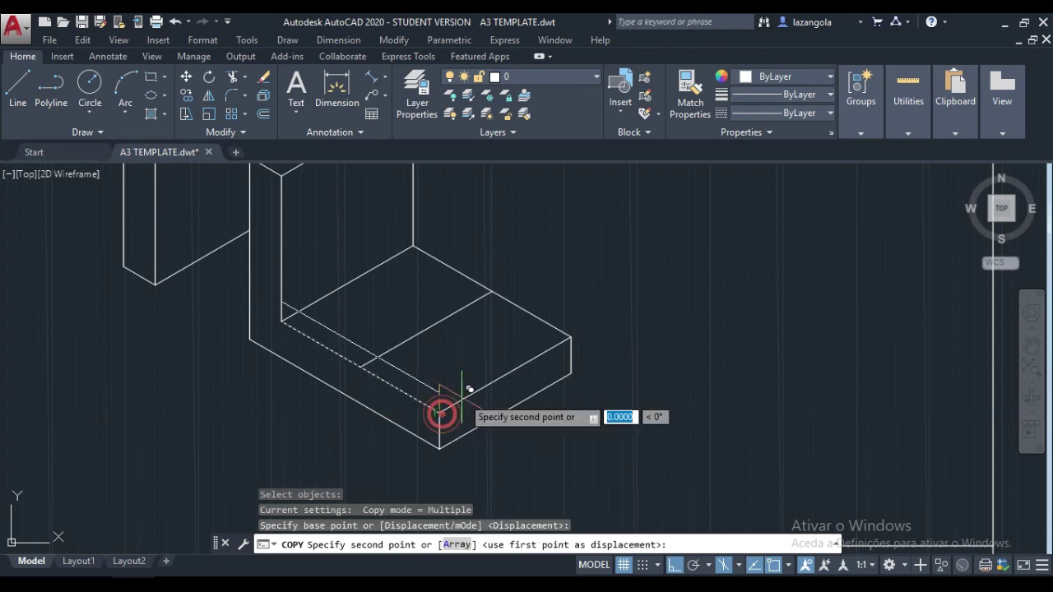
pyautogui.write('25')
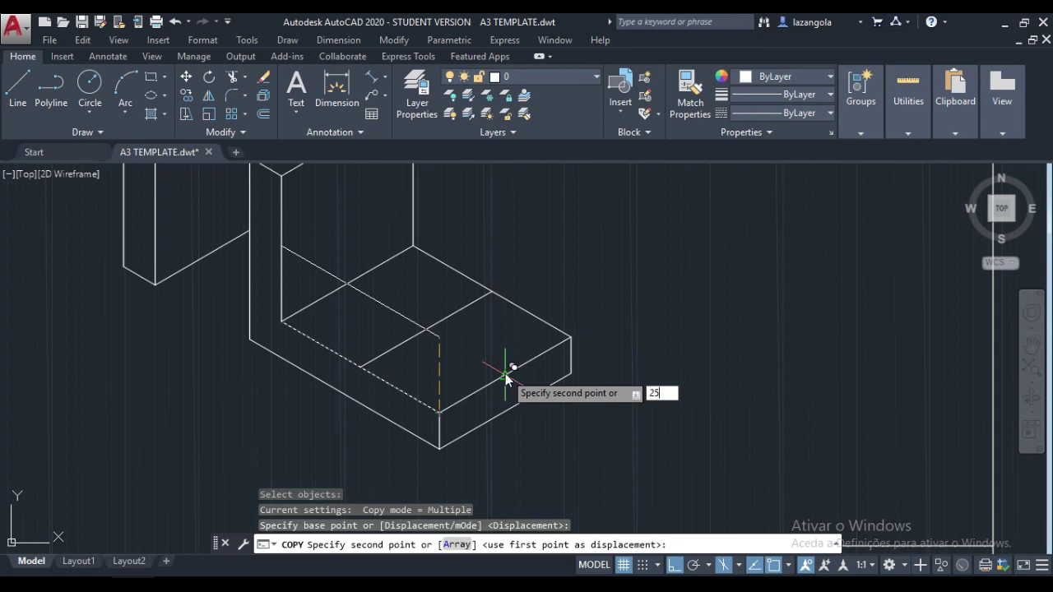
pyautogui.press('Return')
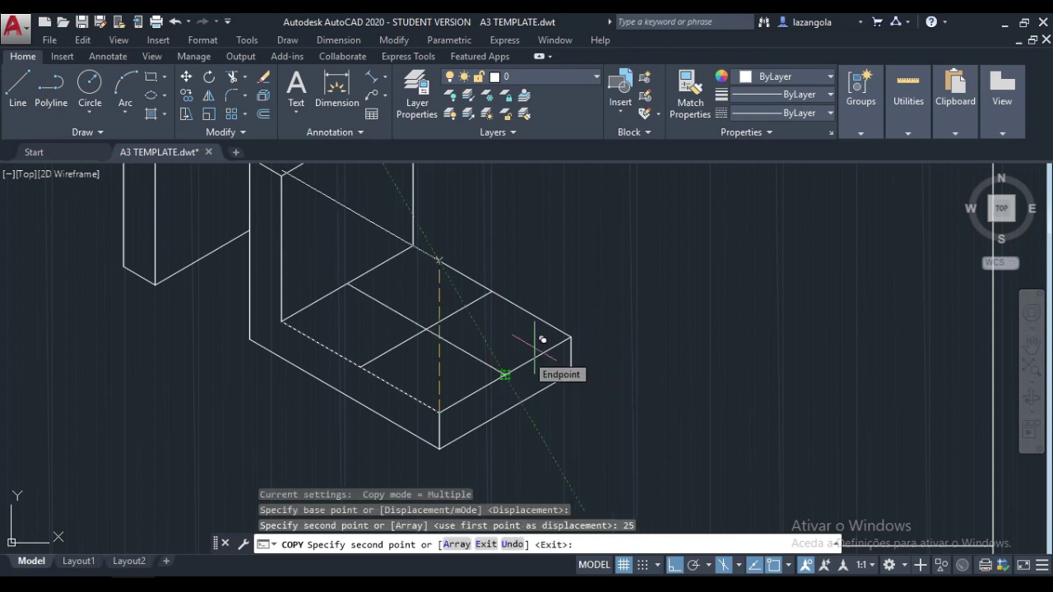
pyautogui.press('Return')
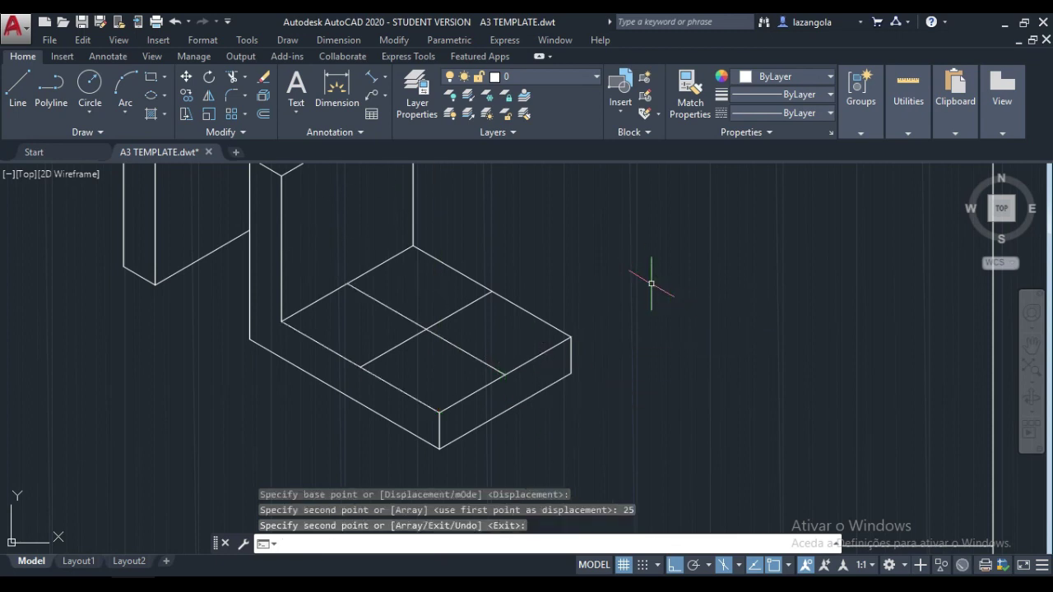
# - Draw an isocircle with a radius of 12.5 in the top isoplane, centred where the base's two construction lines cross
pyautogui.scroll(2, 650, 284)
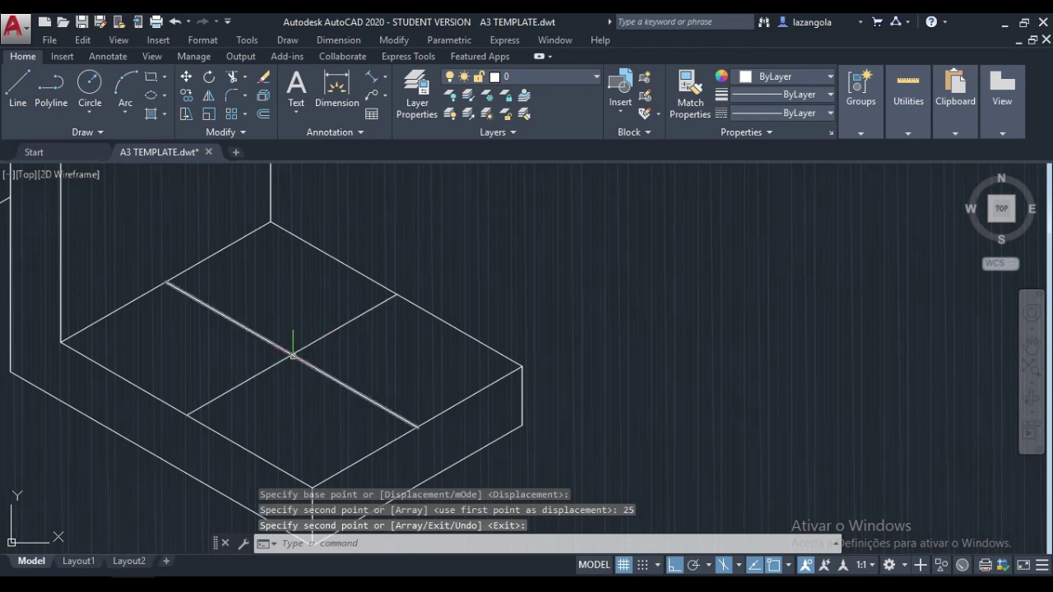
pyautogui.scroll(-2, 296, 355)
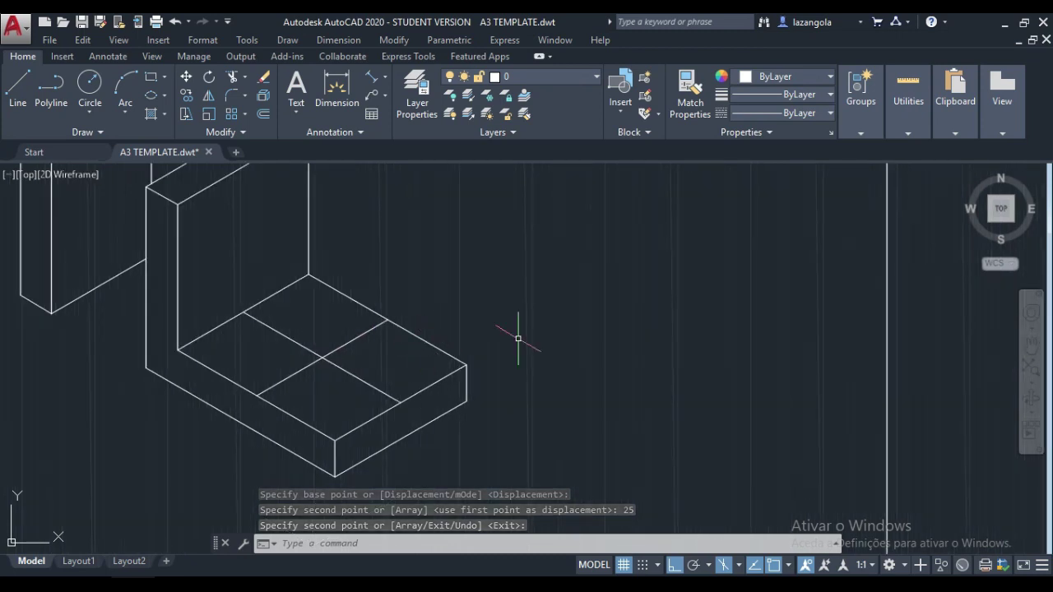
pyautogui.moveTo(486, 343); pyautogui.dragTo(603, 339, button='middle')
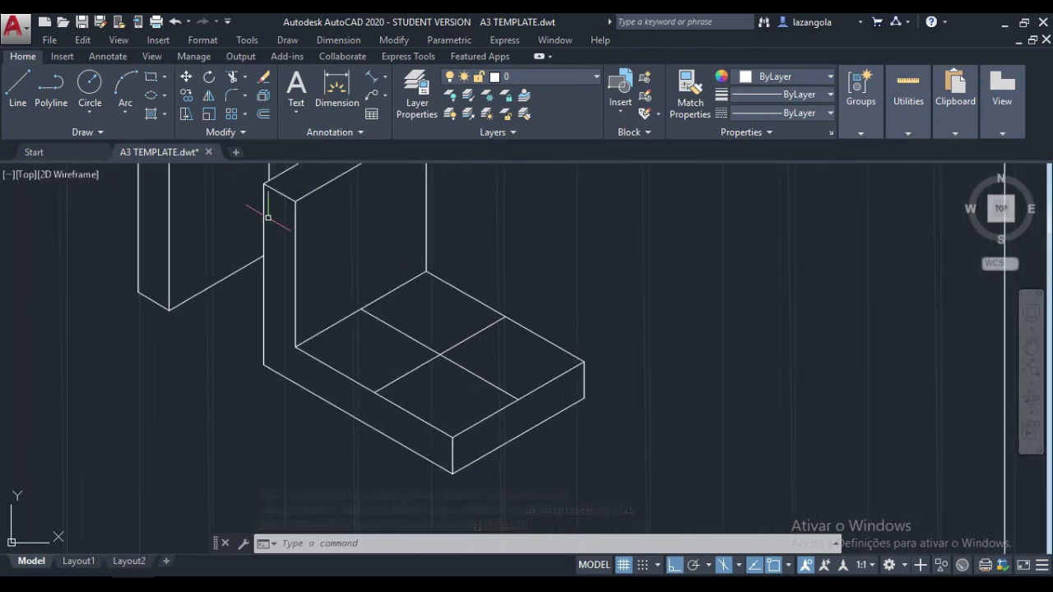
pyautogui.click(165, 96)
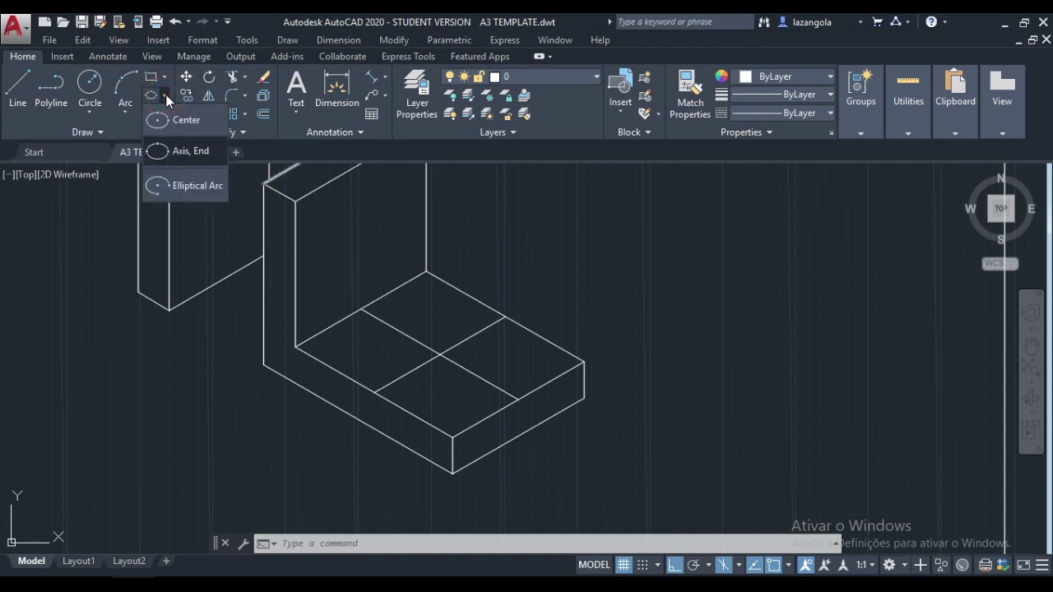
pyautogui.click(183, 151)
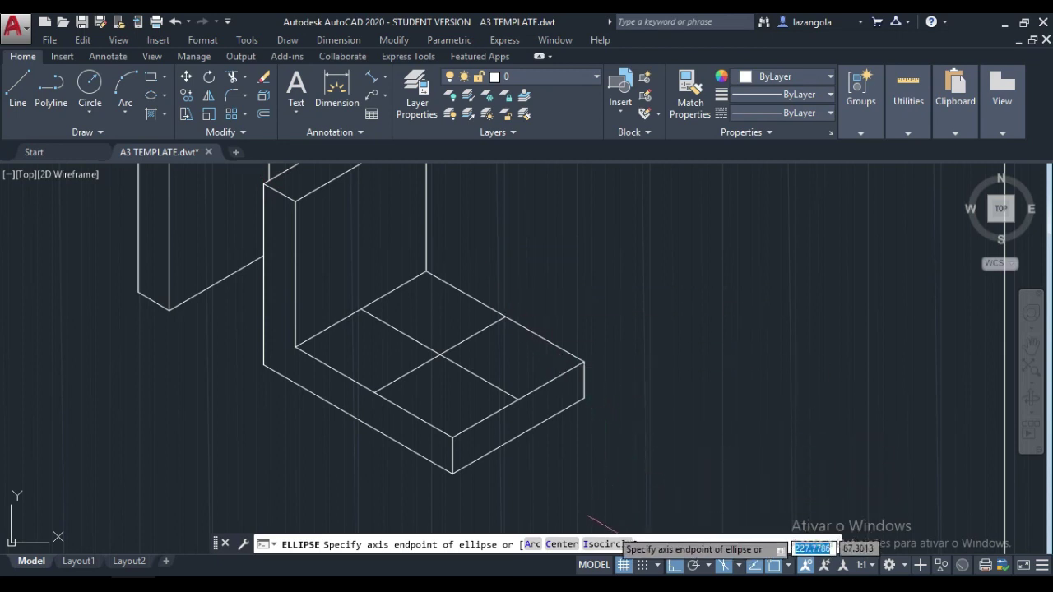
pyautogui.click(607, 544)
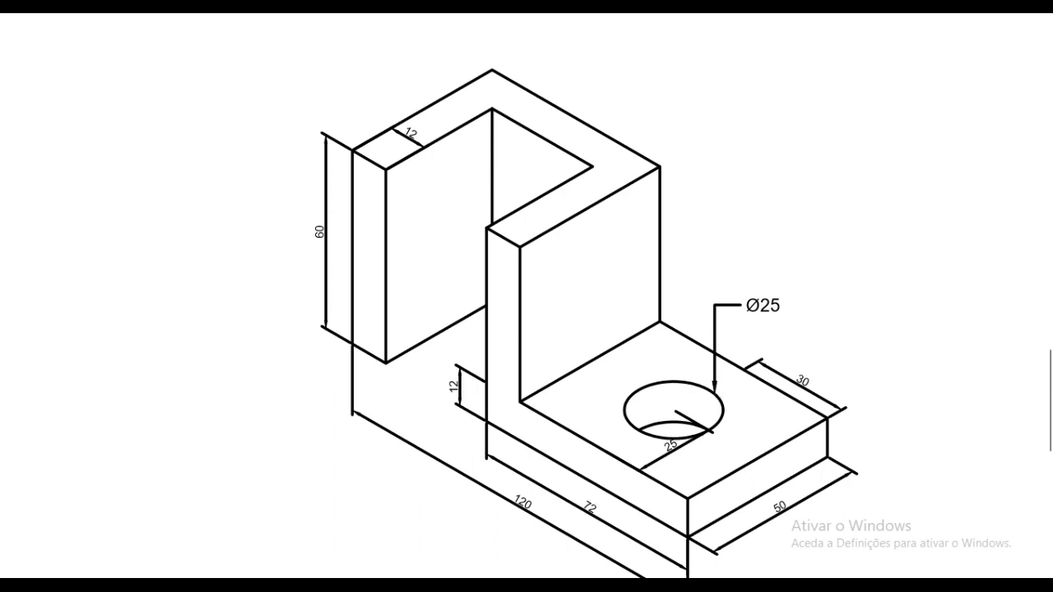
pyautogui.click(669, 538)
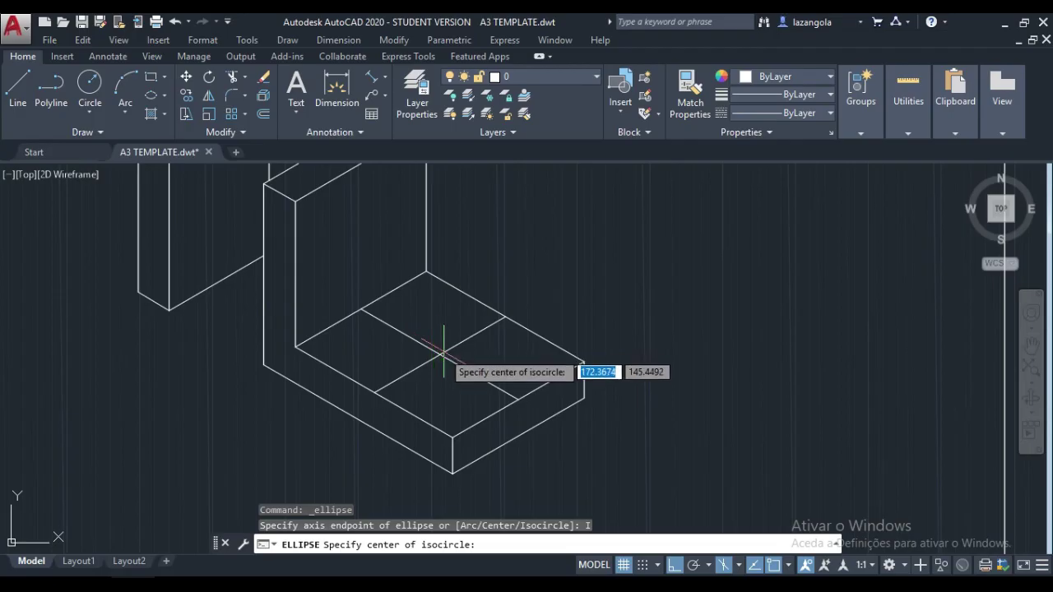
pyautogui.scroll(4, 421, 353)
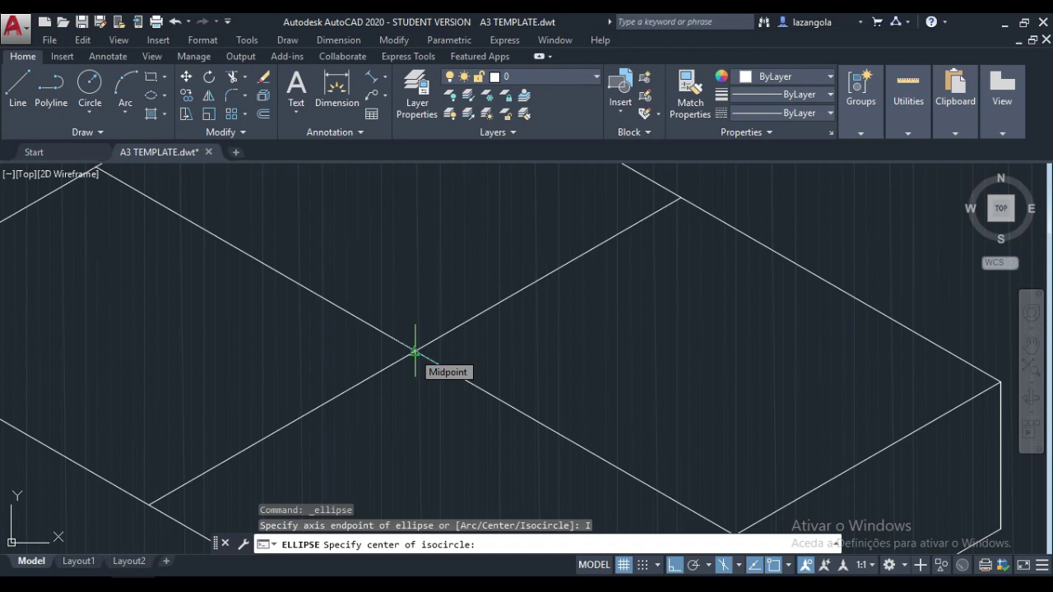
pyautogui.click(414, 352)
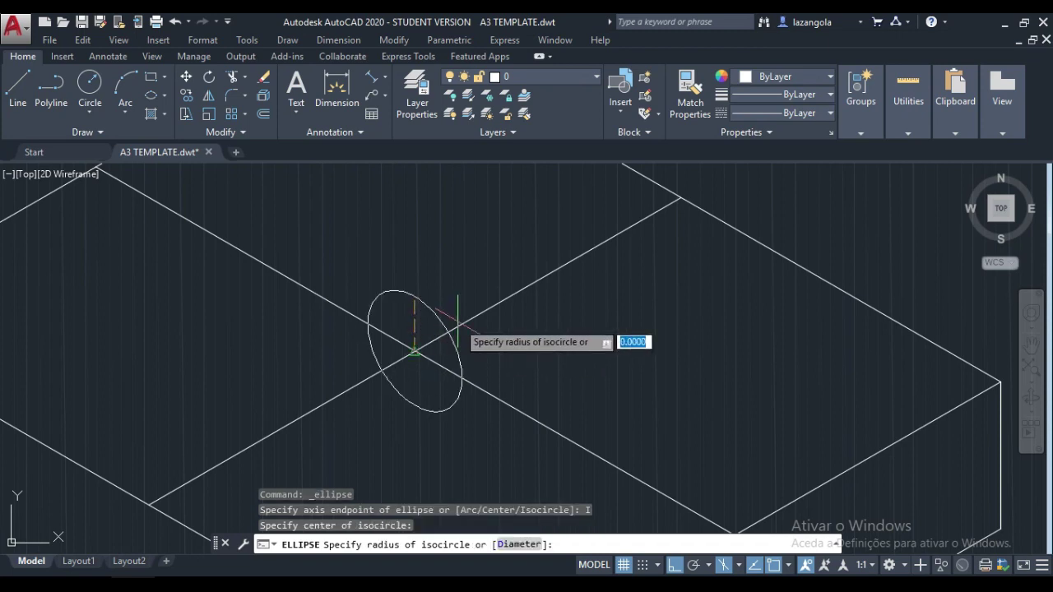
pyautogui.press('F5')
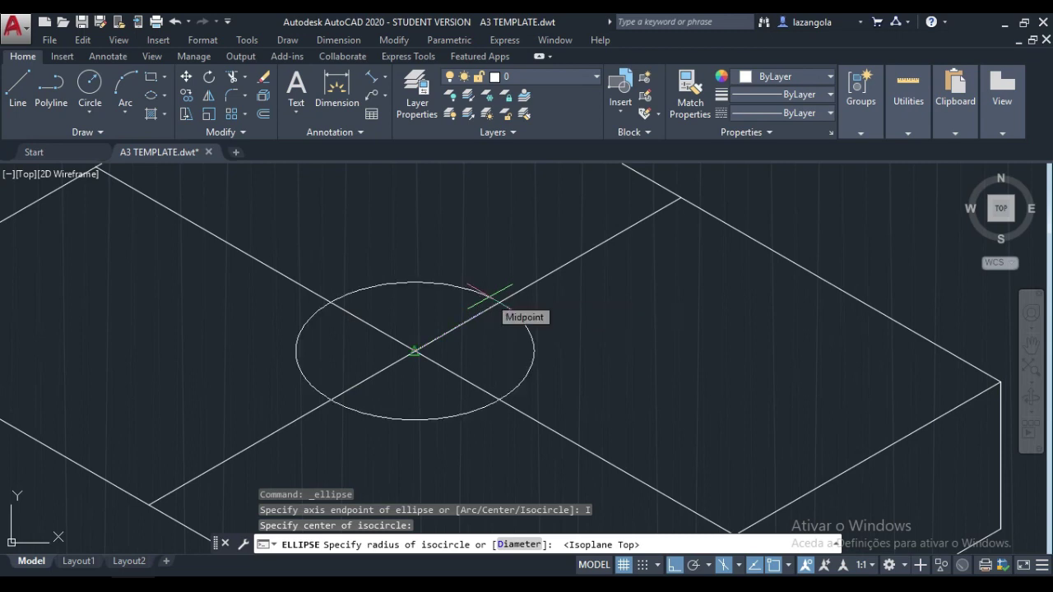
pyautogui.write('12')
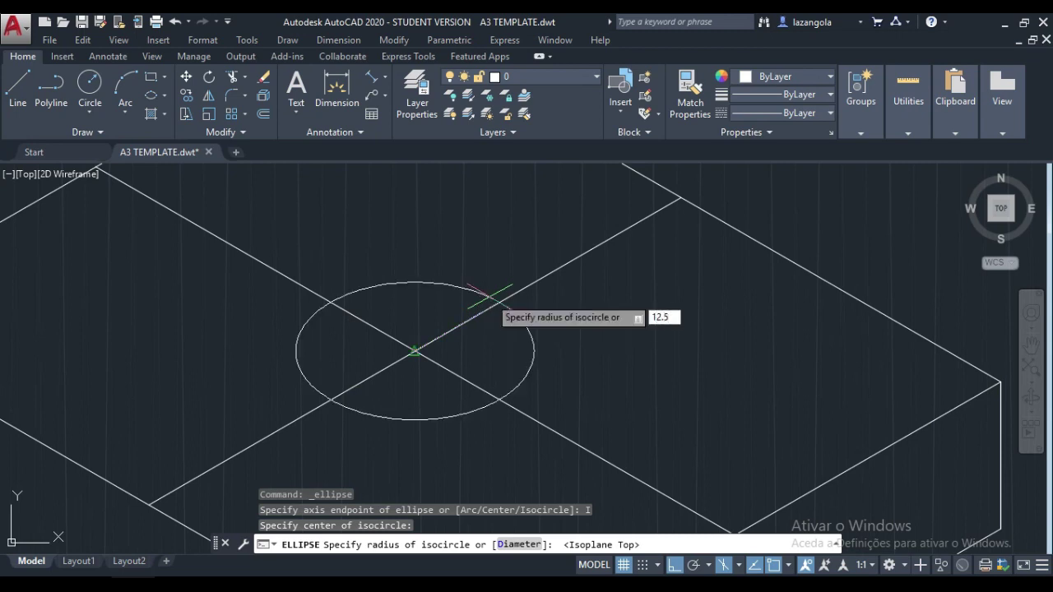
pyautogui.write('.5')
pyautogui.press('Return')
pyautogui.scroll(-2, 493, 293)
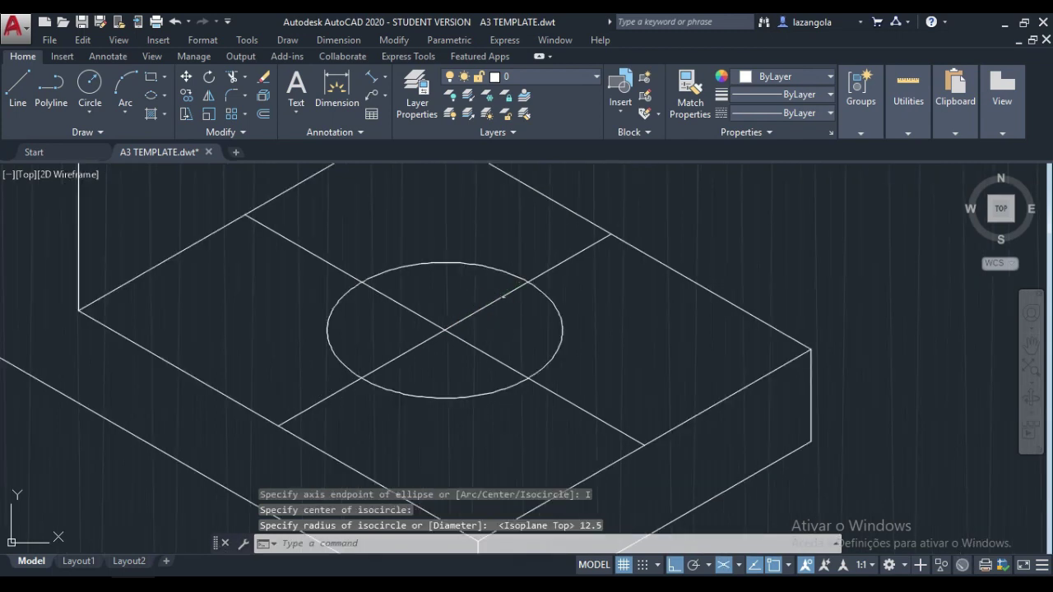
# - Copy the isocircle from its centre straight down by about the base's thickness, using the right isoplane, for the hole's lower edge
pyautogui.scroll(-3, 502, 296)
pyautogui.scroll(1, 552, 296)
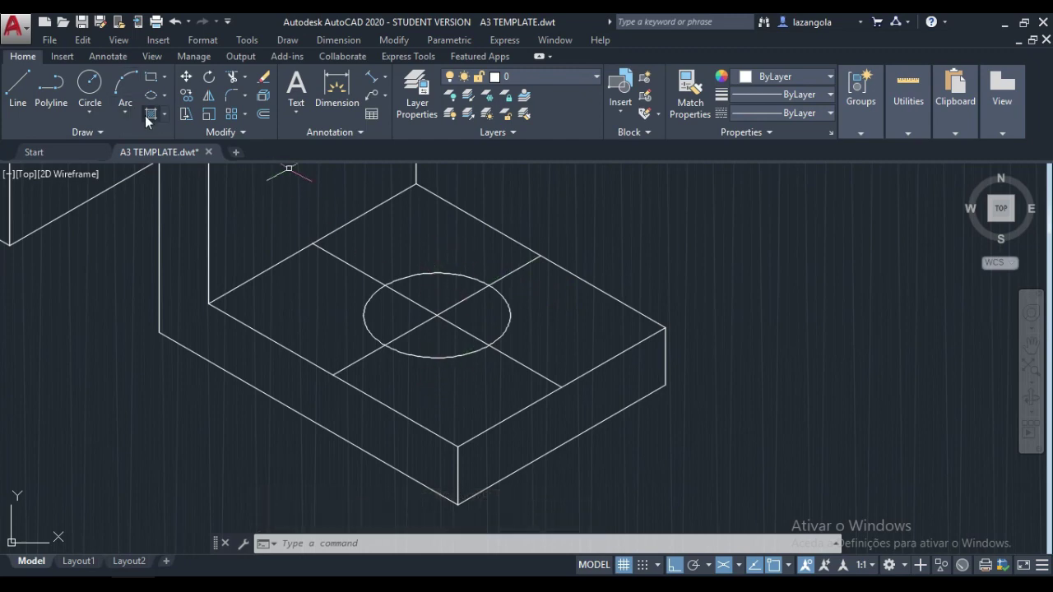
pyautogui.click(185, 95)
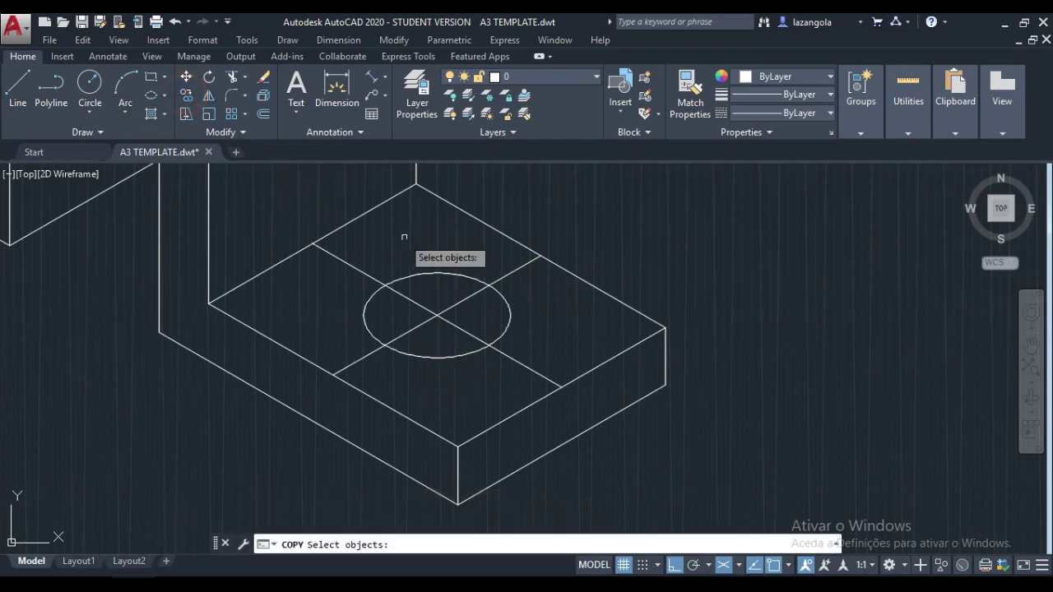
pyautogui.click(457, 276)
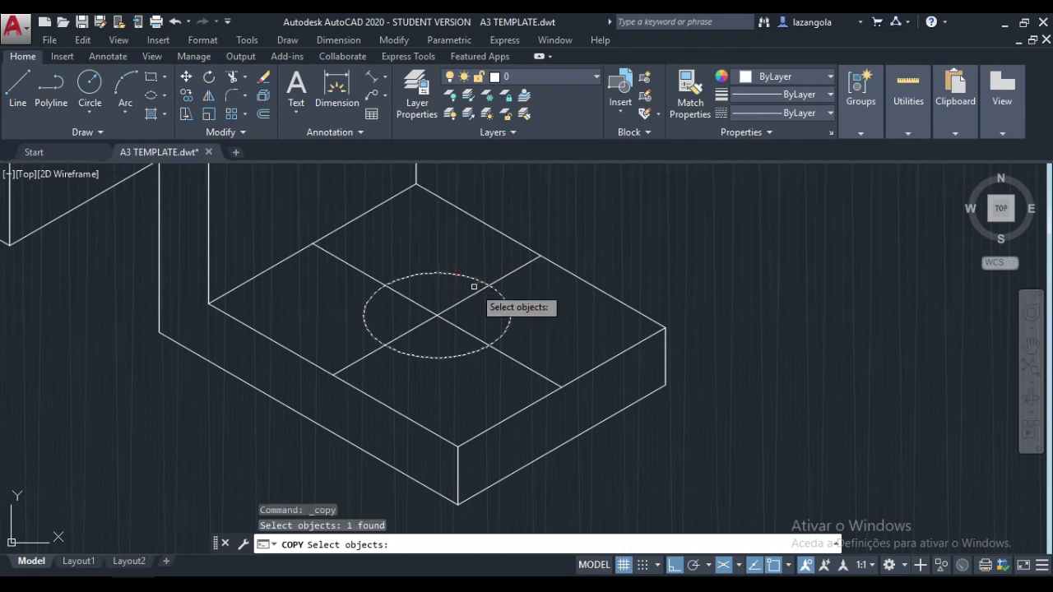
pyautogui.press('Return')
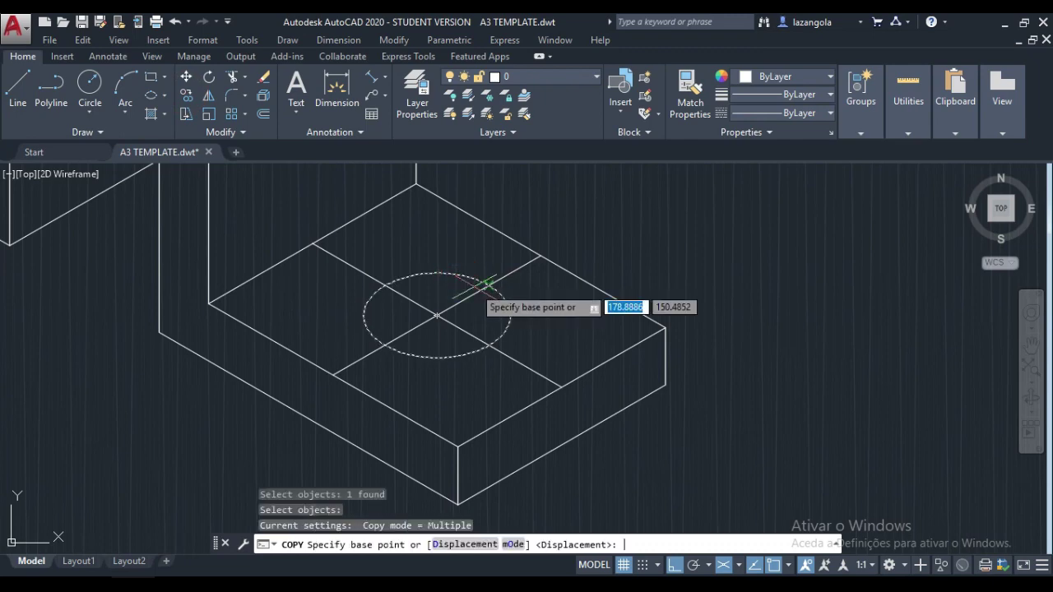
pyautogui.click(436, 314)
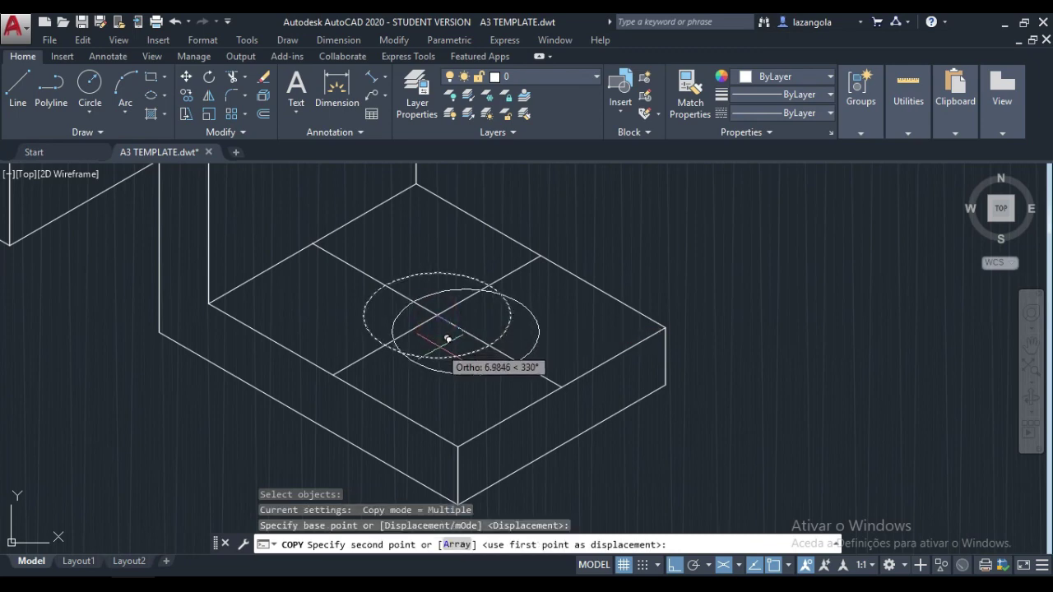
pyautogui.press('F5')
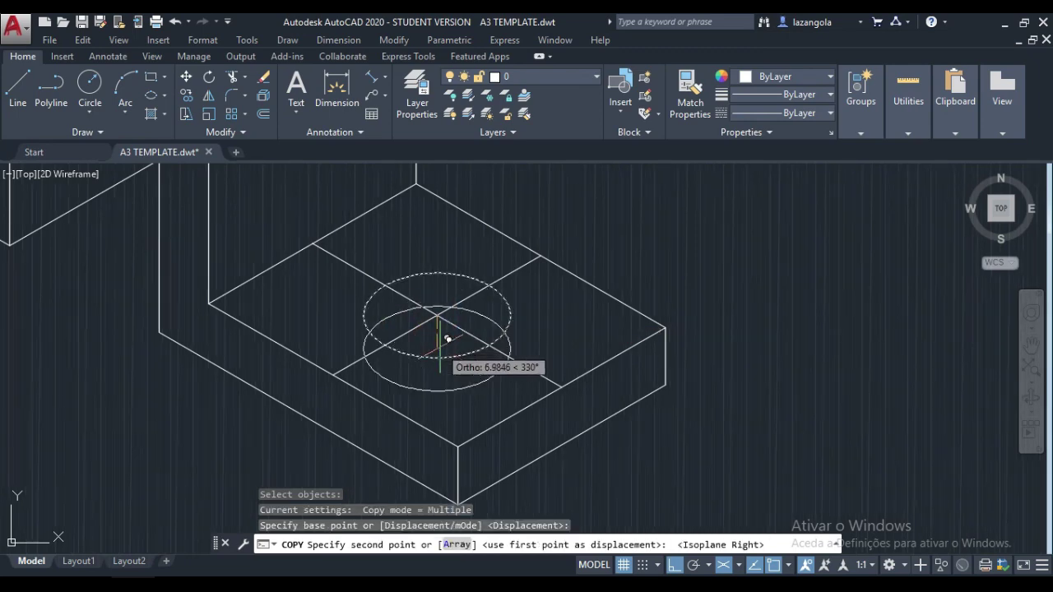
pyautogui.click(447, 338)
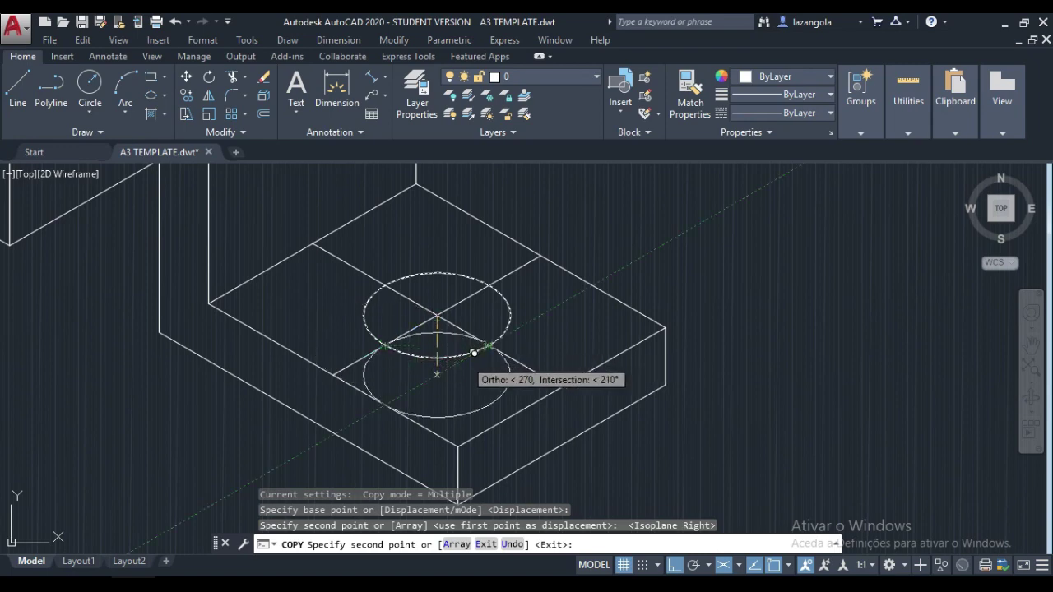
pyautogui.click(437, 374)
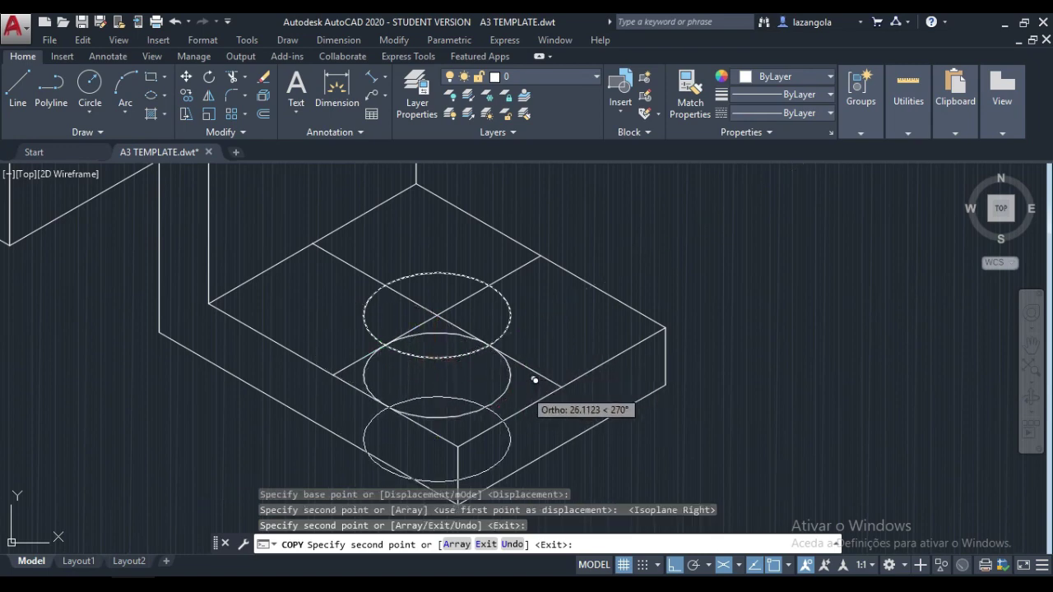
pyautogui.press('Return')
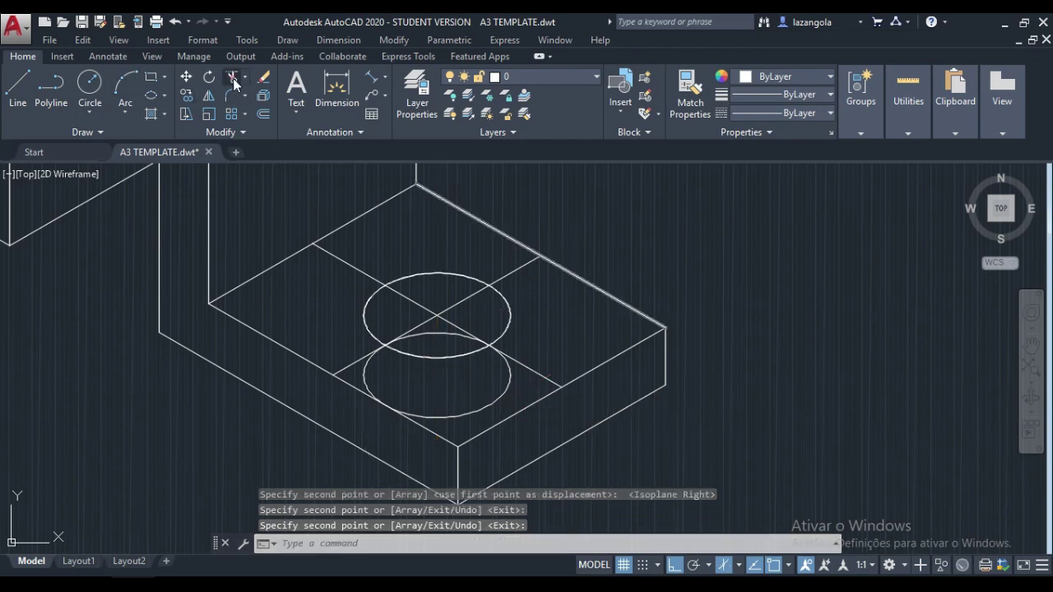
# - Trim the part of the lower isocircle outside the hole, using the two crossing construction lines as cutting edges
pyautogui.click(237, 77)
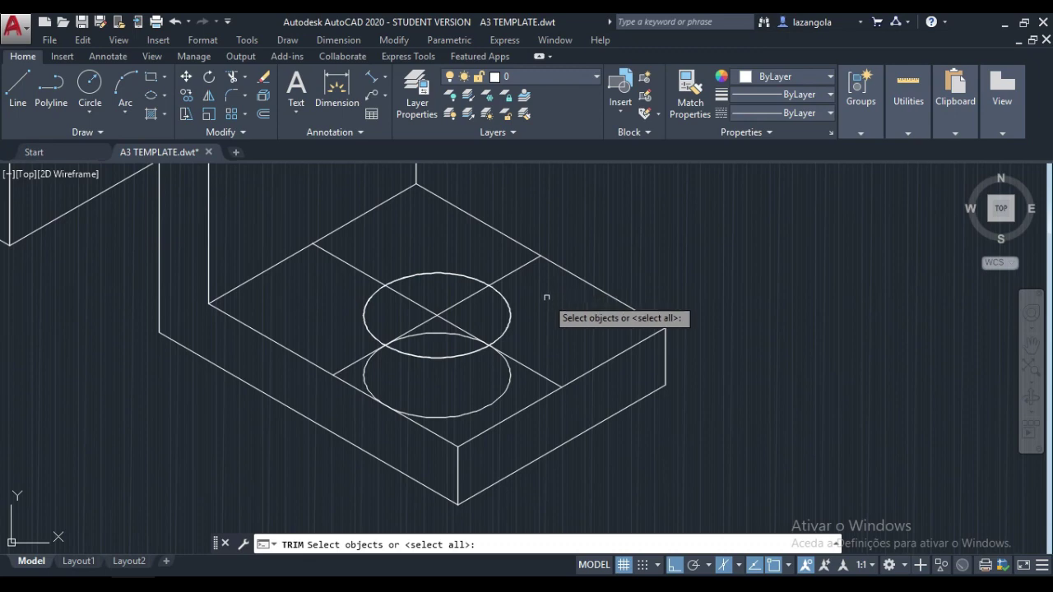
pyautogui.click(532, 371)
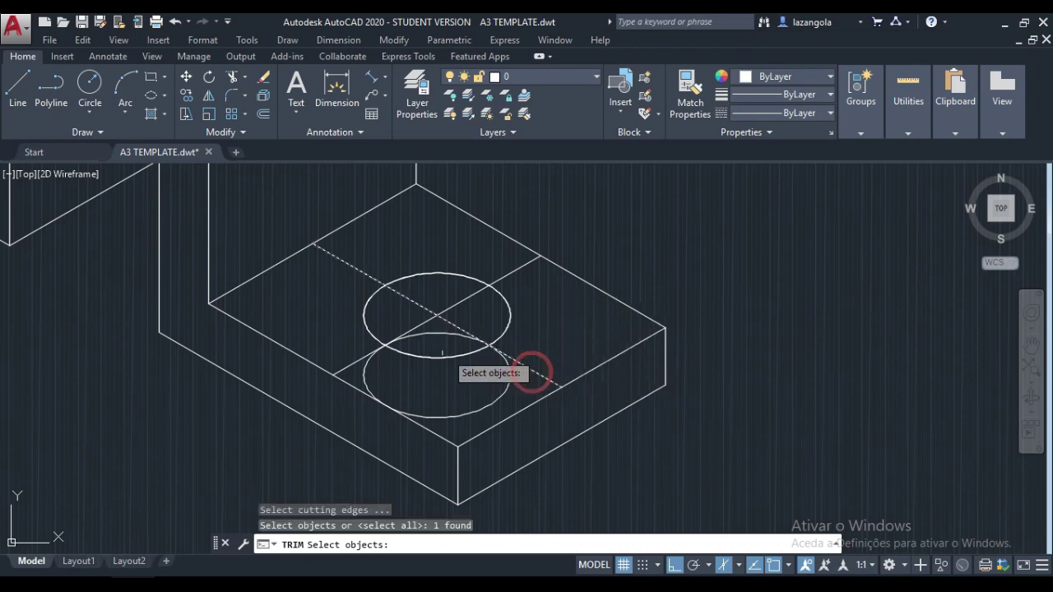
pyautogui.click(345, 366)
pyautogui.press('Return')
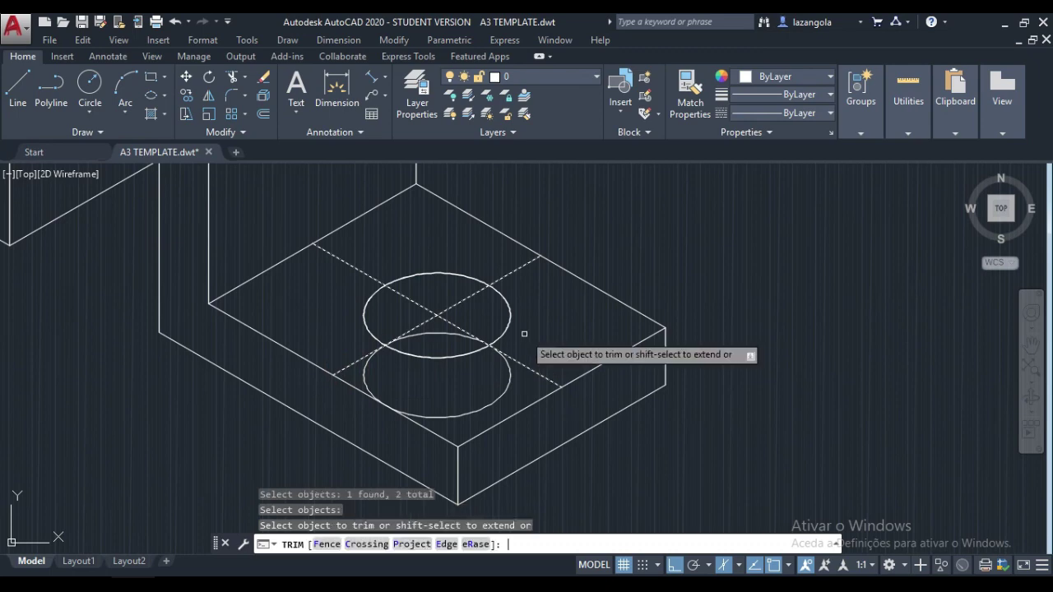
pyautogui.click(470, 418)
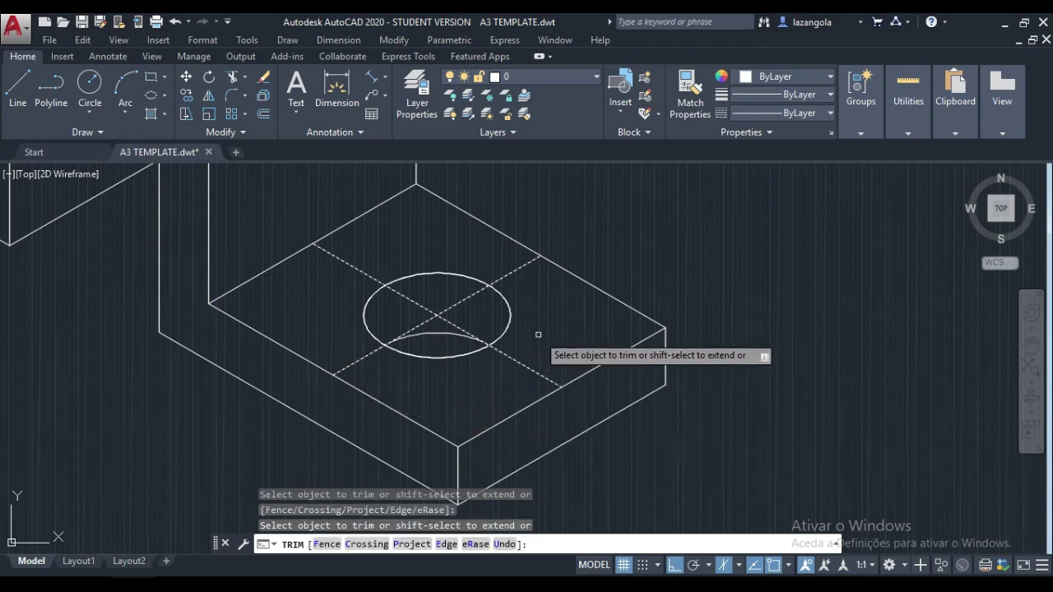
pyautogui.press('Escape')
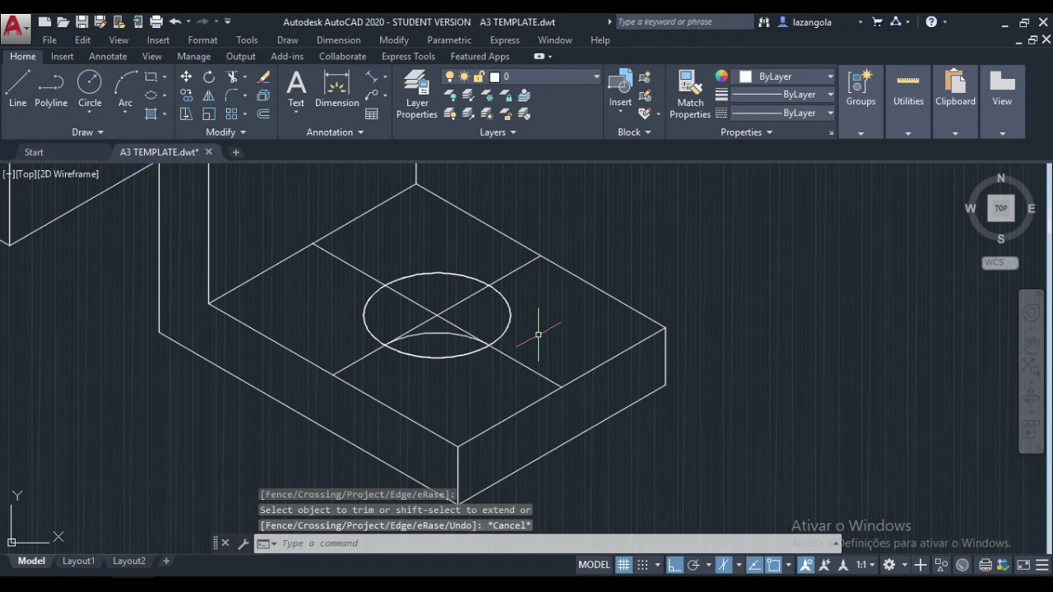
# - Delete the two construction lines that cross at the hole's centre on the base's top face
pyautogui.click(516, 268)
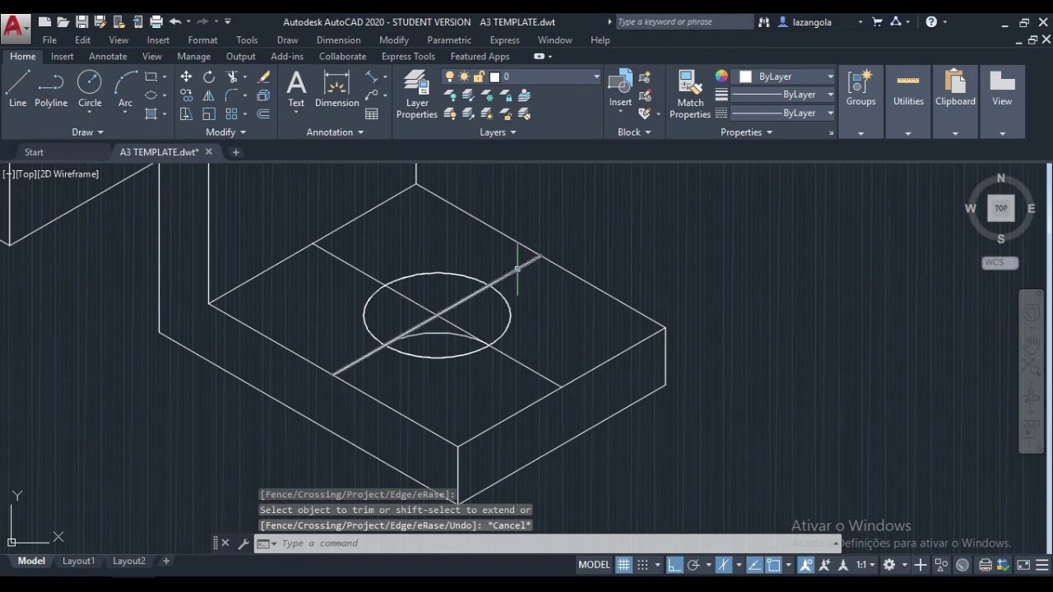
pyautogui.click(526, 361)
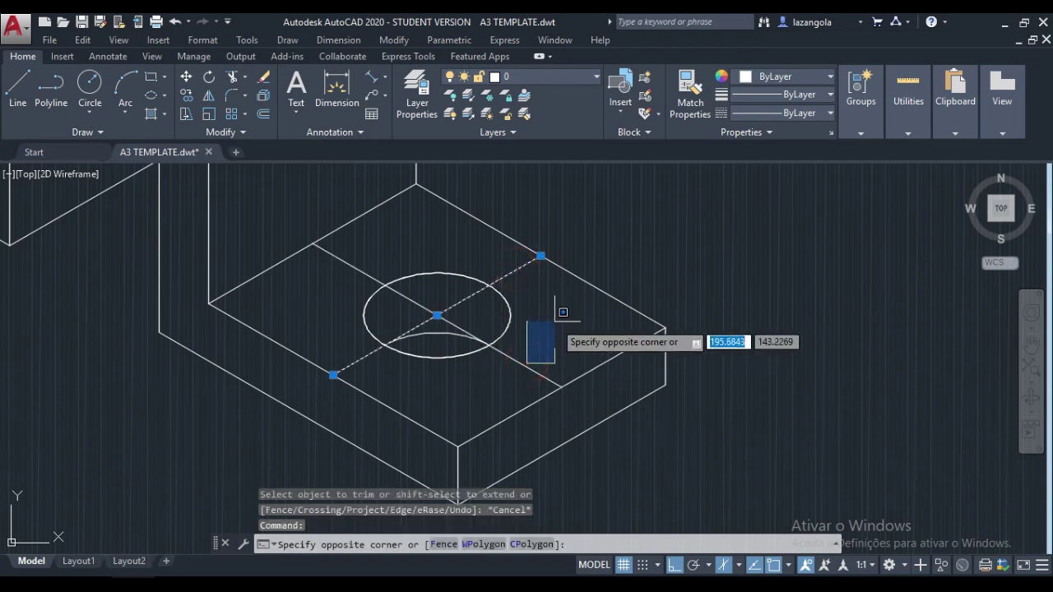
pyautogui.click(513, 356)
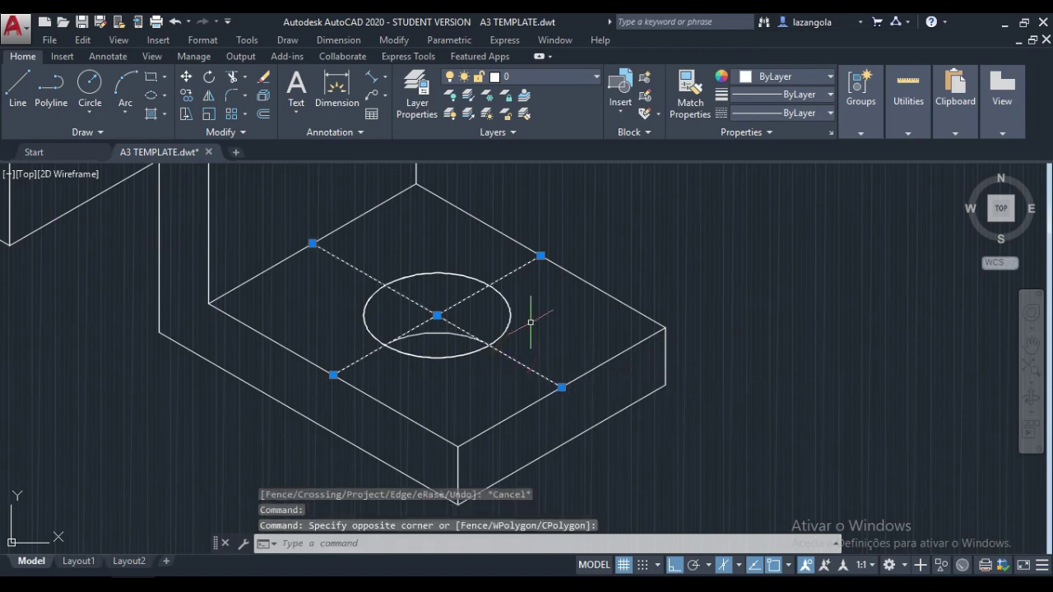
pyautogui.press('Delete')
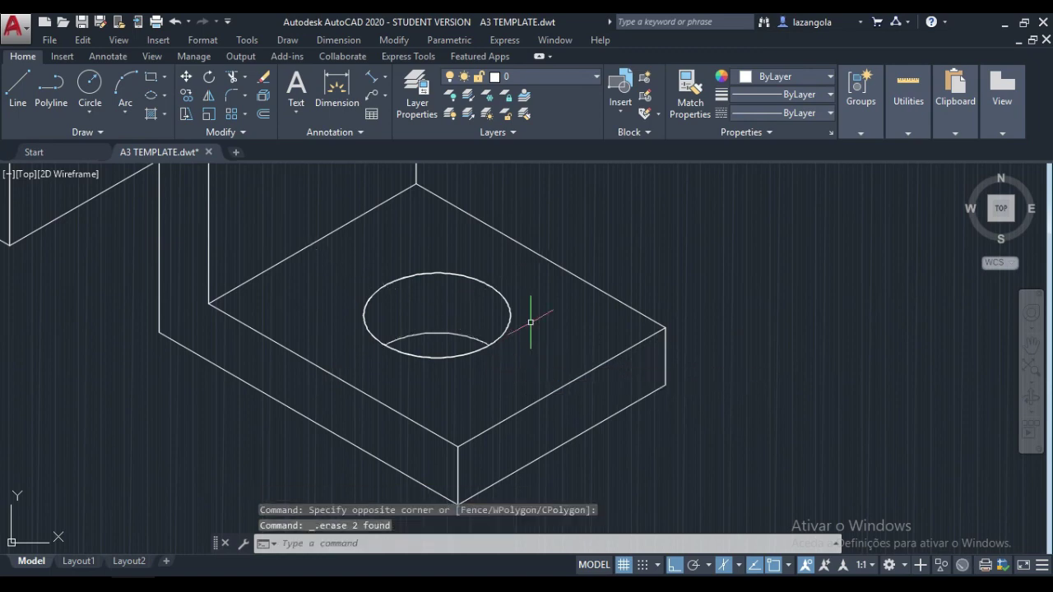
pyautogui.scroll(-5, 531, 323)
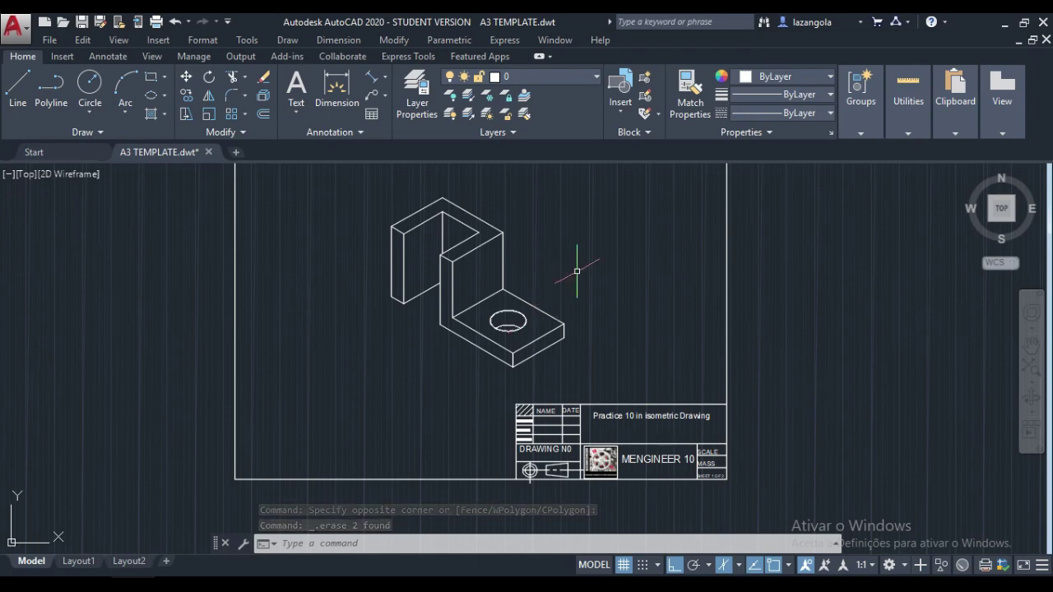
pyautogui.moveTo(596, 265)
pyautogui.mouseDown(button='middle')
pyautogui.moveTo(560, 296)
pyautogui.moveTo(573, 324)
pyautogui.moveTo(581, 289)
pyautogui.mouseUp(button='middle')
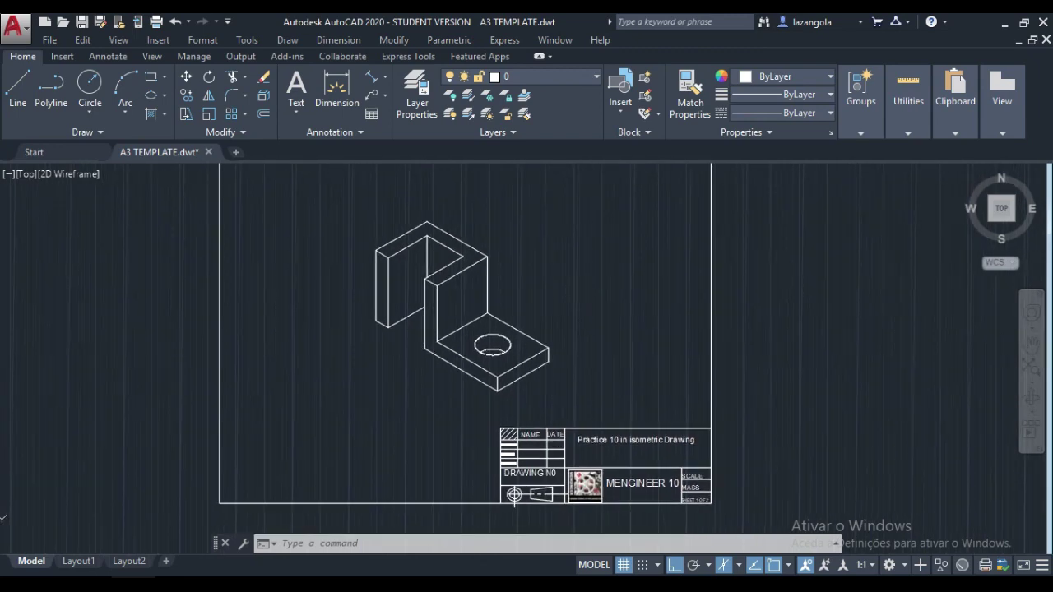